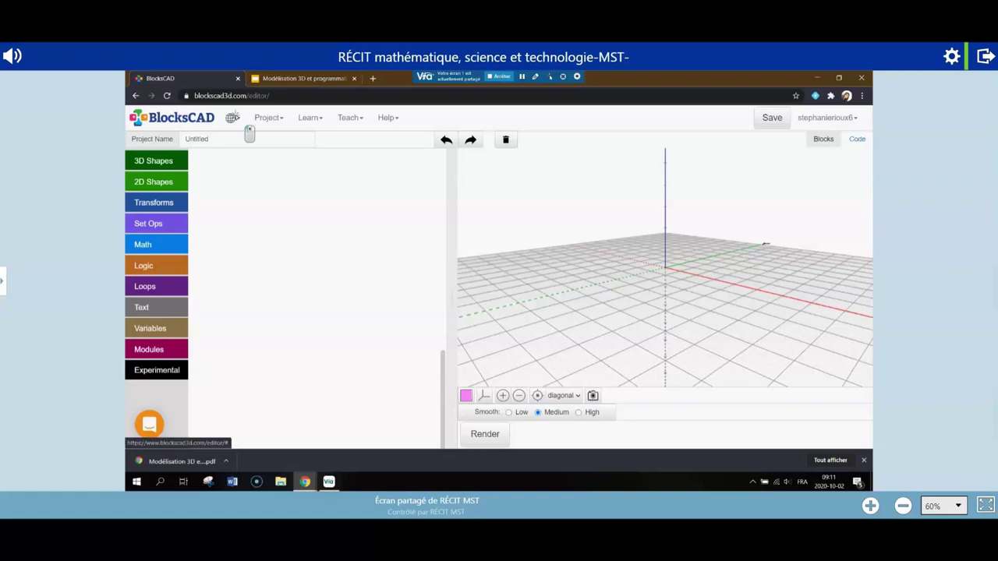
- Switch the editor's interface language from English to French
{"action": "left_click", "coordinate": [232, 117]}
{"action": "left_click", "coordinate": [239, 177]}
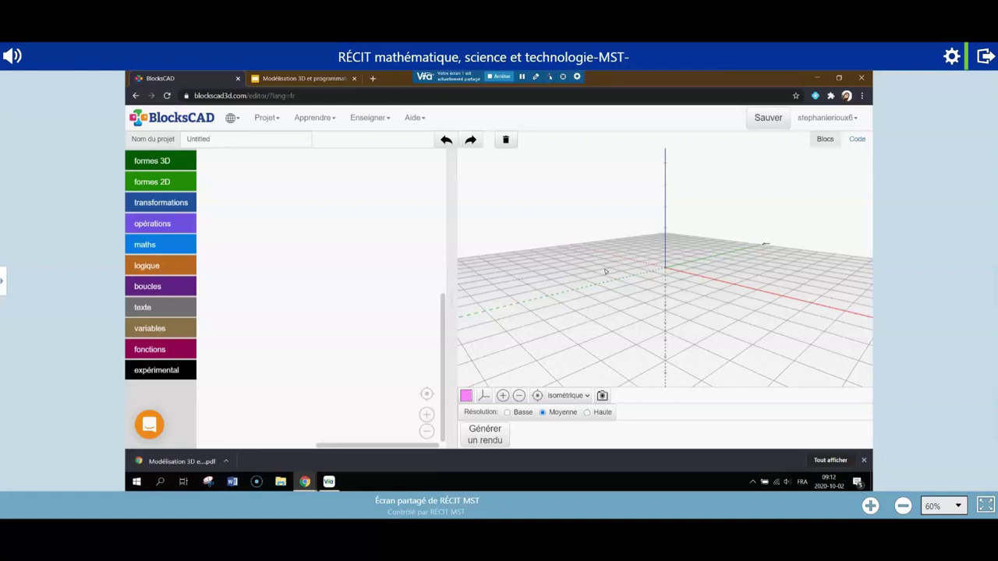
- Examine the empty 3D grid and its X, Y and Z axes from several angles and distances
{"action": "left_click_drag", "start_coordinate": [647, 283], "coordinate": [730, 334]}
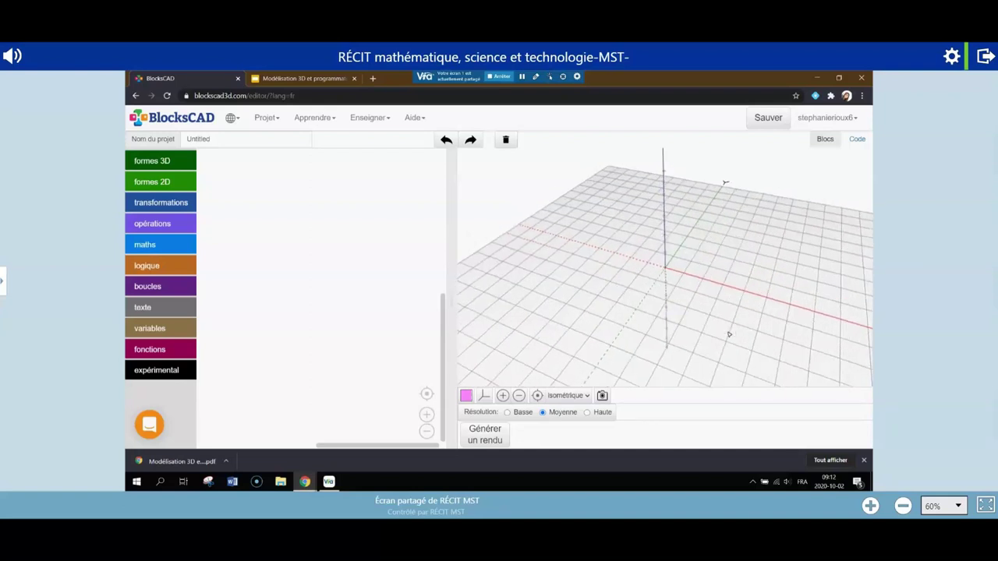
{"action": "left_click_drag", "start_coordinate": [745, 209], "coordinate": [732, 305]}
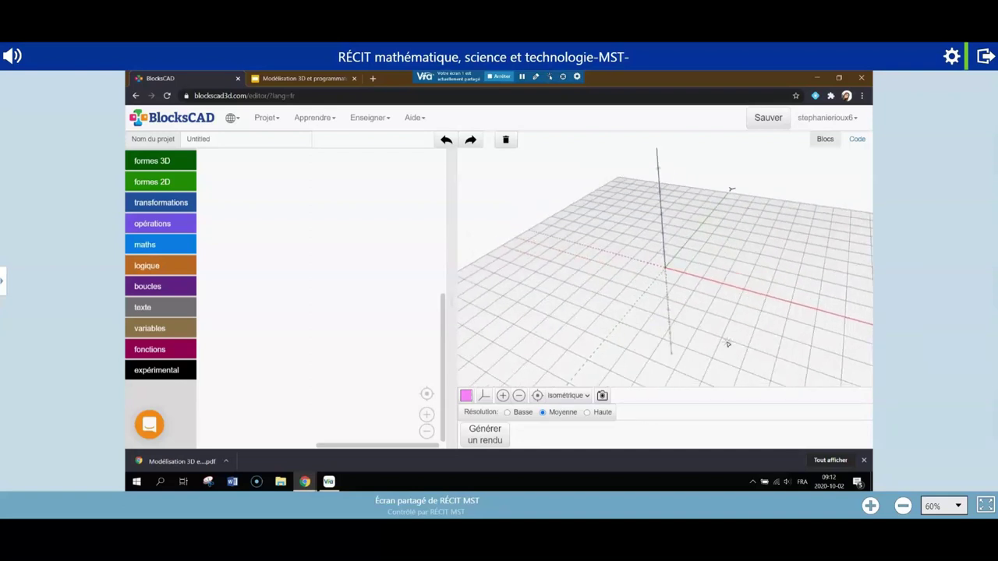
{"action": "scroll", "coordinate": [721, 334], "scroll_direction": "down", "scroll_amount": 2}
{"action": "scroll", "coordinate": [721, 333], "scroll_direction": "down", "scroll_amount": 6}
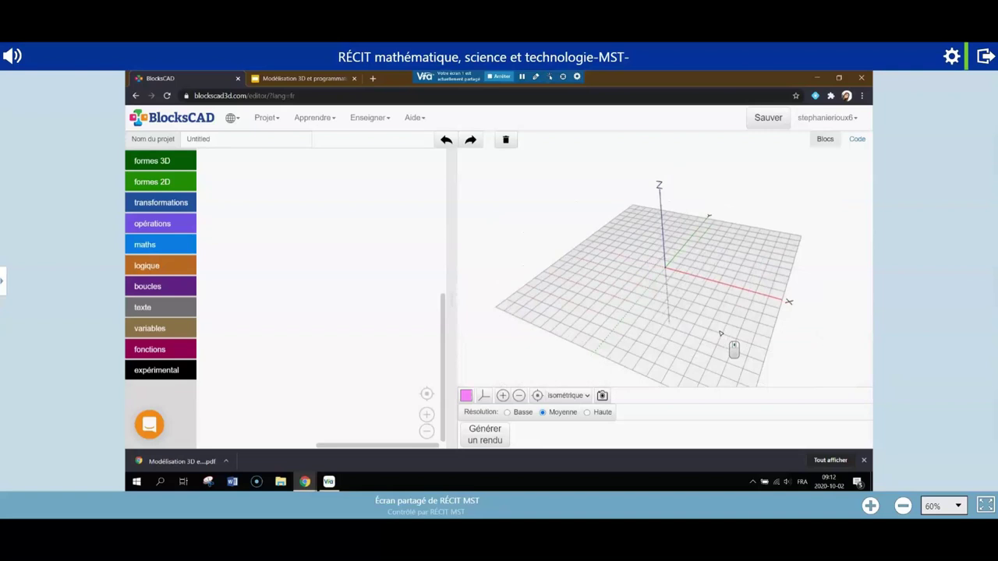
{"action": "scroll", "coordinate": [721, 334], "scroll_direction": "up", "scroll_amount": 6}
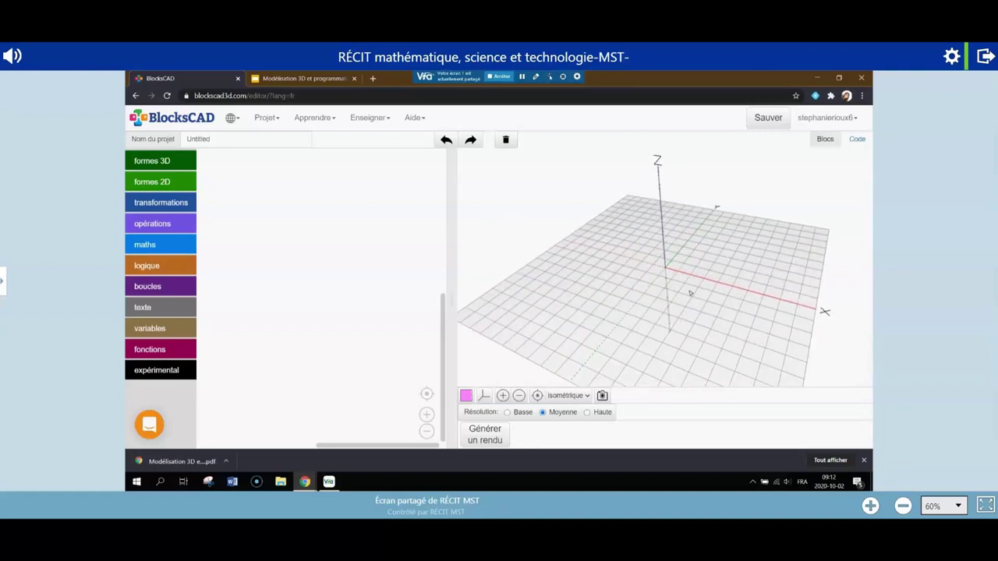
{"action": "left_click_drag", "start_coordinate": [639, 309], "coordinate": [672, 327]}
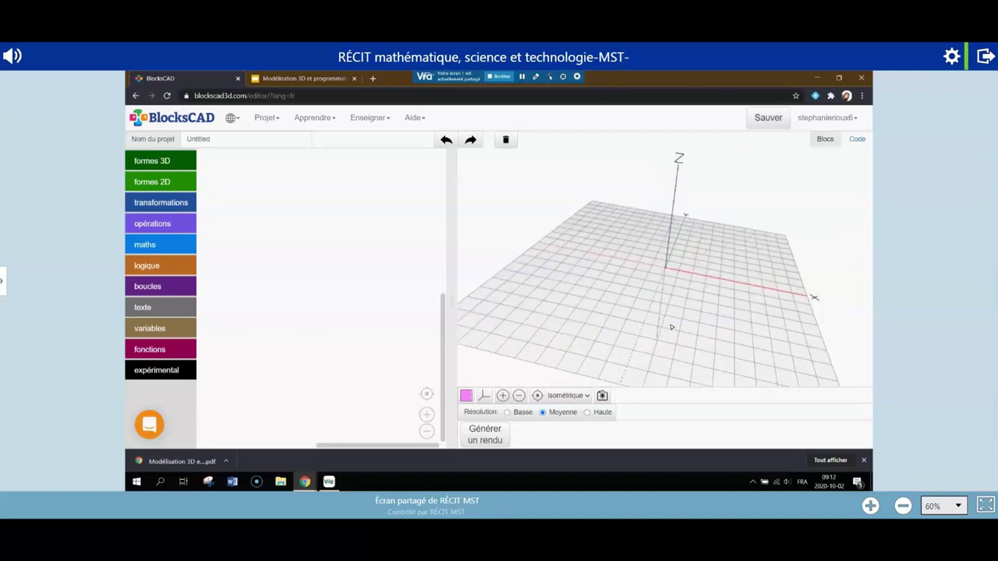
{"action": "left_click_drag", "start_coordinate": [748, 327], "coordinate": [750, 329]}
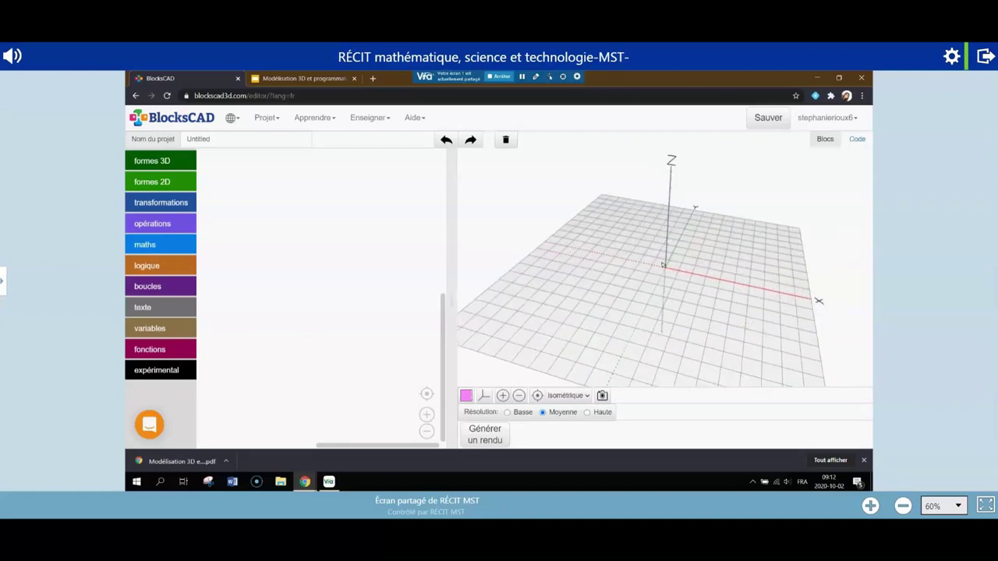
{"action": "left_click_drag", "start_coordinate": [652, 363], "coordinate": [646, 332]}
{"action": "scroll", "coordinate": [645, 332], "scroll_direction": "down", "scroll_amount": 2}
{"action": "scroll", "coordinate": [645, 330], "scroll_direction": "up", "scroll_amount": 4}
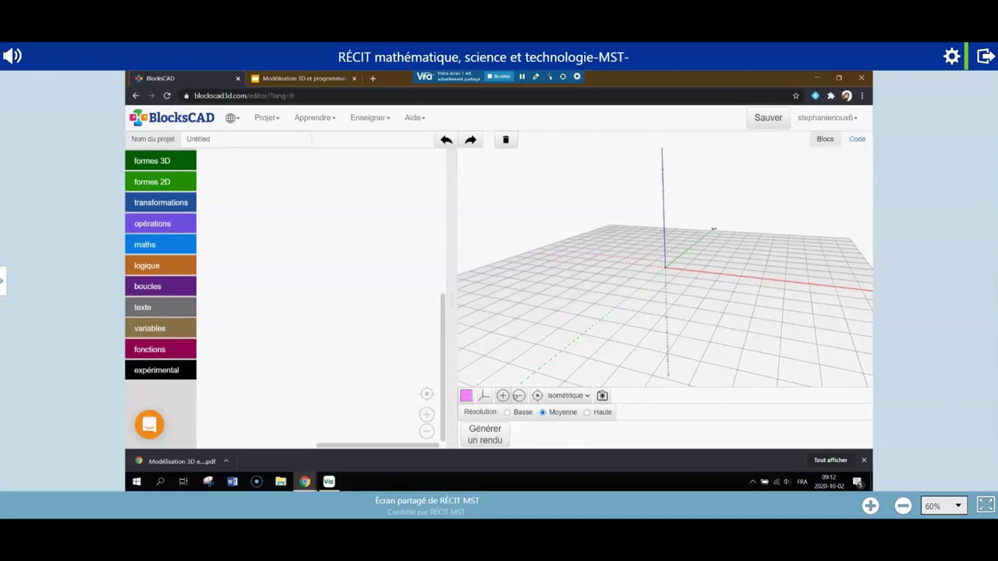
- Try the 3D view's zoom controls in both directions and shift the grid to inspect how the view moves
{"action": "left_click", "coordinate": [519, 396]}
{"action": "left_click", "coordinate": [518, 395]}
{"action": "left_click", "coordinate": [518, 395]}
{"action": "left_click", "coordinate": [518, 395]}
{"action": "left_click", "coordinate": [518, 396]}
{"action": "left_click", "coordinate": [518, 395]}
{"action": "left_click", "coordinate": [518, 396]}
{"action": "left_click", "coordinate": [518, 395]}
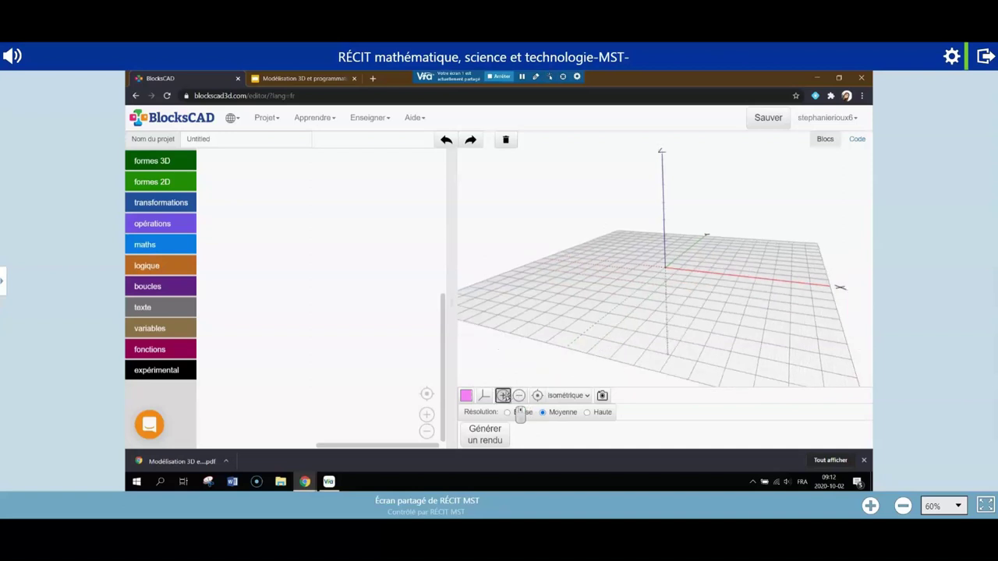
{"action": "left_click", "coordinate": [519, 395]}
{"action": "left_click", "coordinate": [518, 395]}
{"action": "left_click", "coordinate": [518, 395]}
{"action": "left_click", "coordinate": [516, 398]}
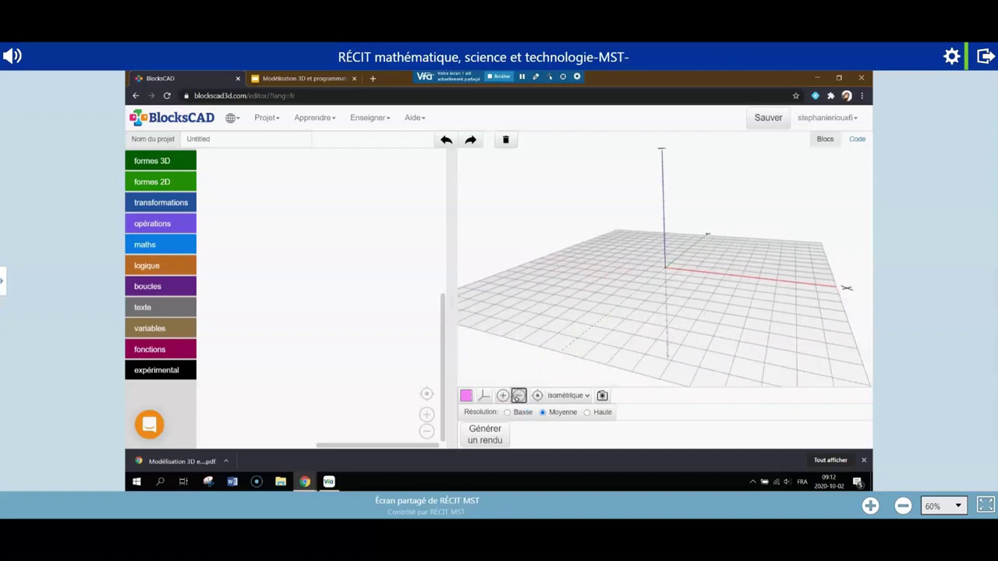
{"action": "right_click_drag", "start_coordinate": [746, 319], "coordinate": [618, 348]}
{"action": "scroll", "coordinate": [601, 366], "scroll_direction": "down", "scroll_amount": 4}
{"action": "scroll", "coordinate": [545, 290], "scroll_direction": "up", "scroll_amount": 2}
{"action": "scroll", "coordinate": [685, 344], "scroll_direction": "up", "scroll_amount": 1}
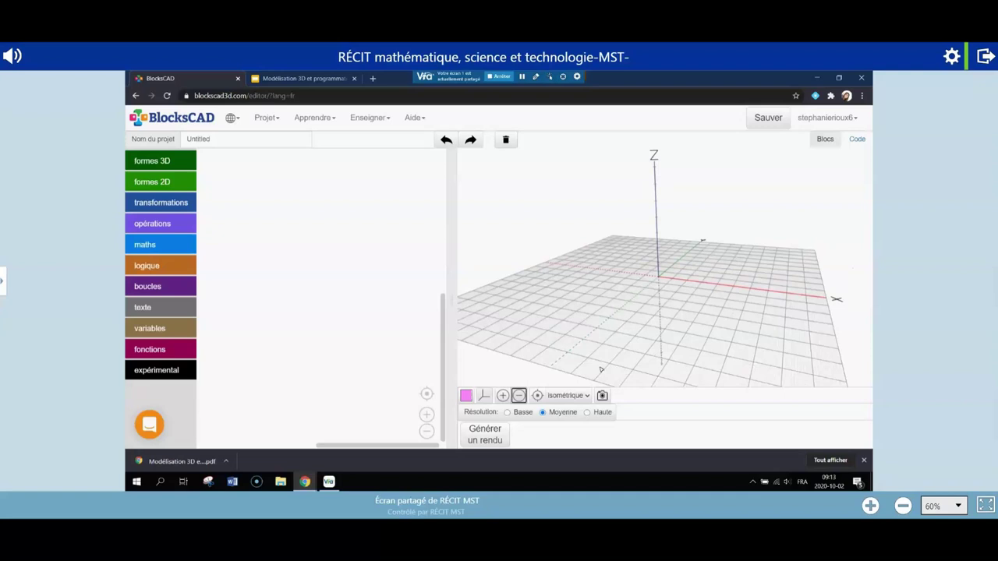
- Hide the axes and grid, show them again, and reset the 3D view to its default position
{"action": "left_click", "coordinate": [484, 395]}
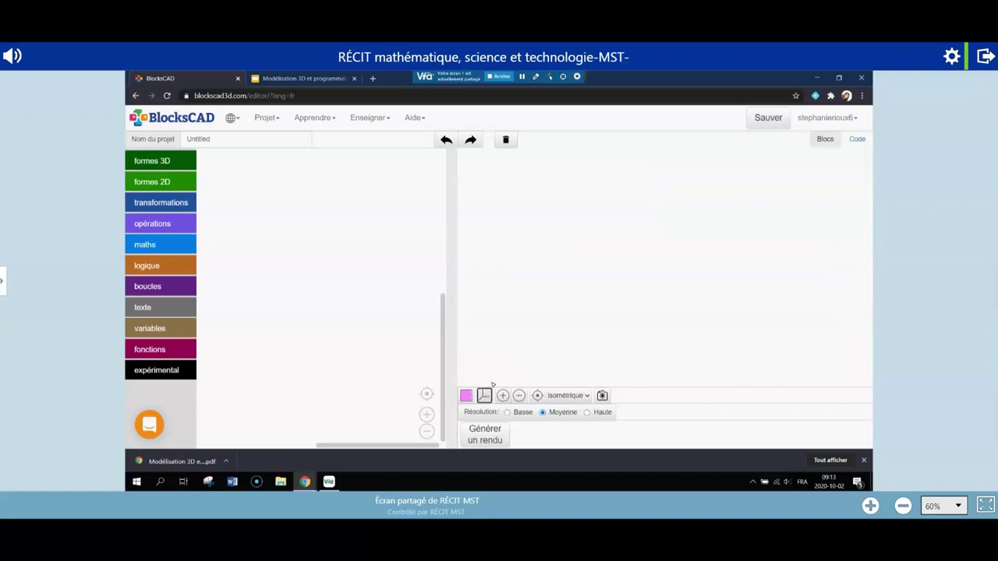
{"action": "left_click", "coordinate": [484, 395]}
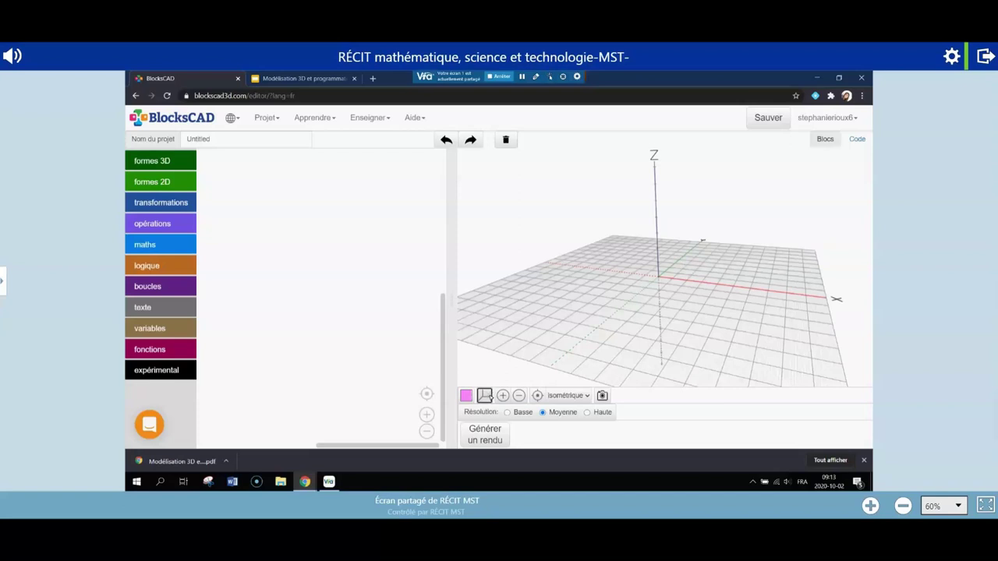
{"action": "left_click", "coordinate": [537, 395]}
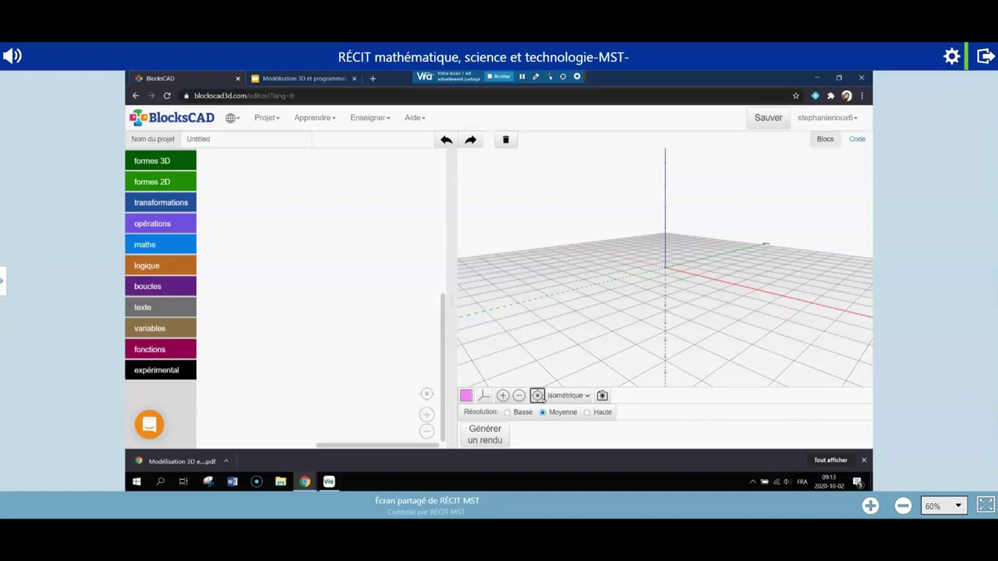
- Tilt the 3D view slightly and widen the block workspace relative to the 3D viewer
{"action": "left_click_drag", "start_coordinate": [651, 276], "coordinate": [647, 314]}
{"action": "left_click_drag", "start_coordinate": [452, 301], "coordinate": [538, 304]}
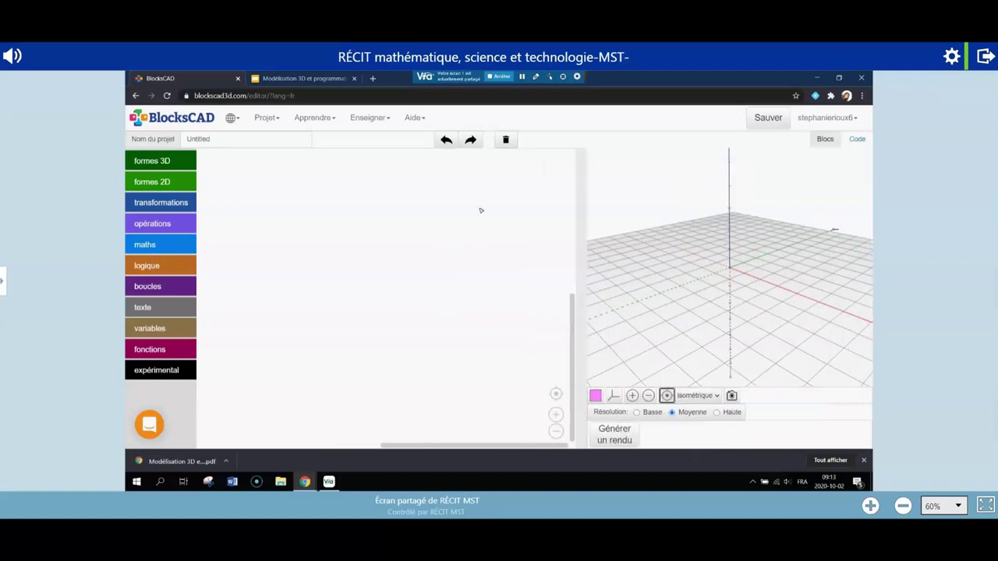
{"action": "left_click_drag", "start_coordinate": [583, 302], "coordinate": [539, 300]}
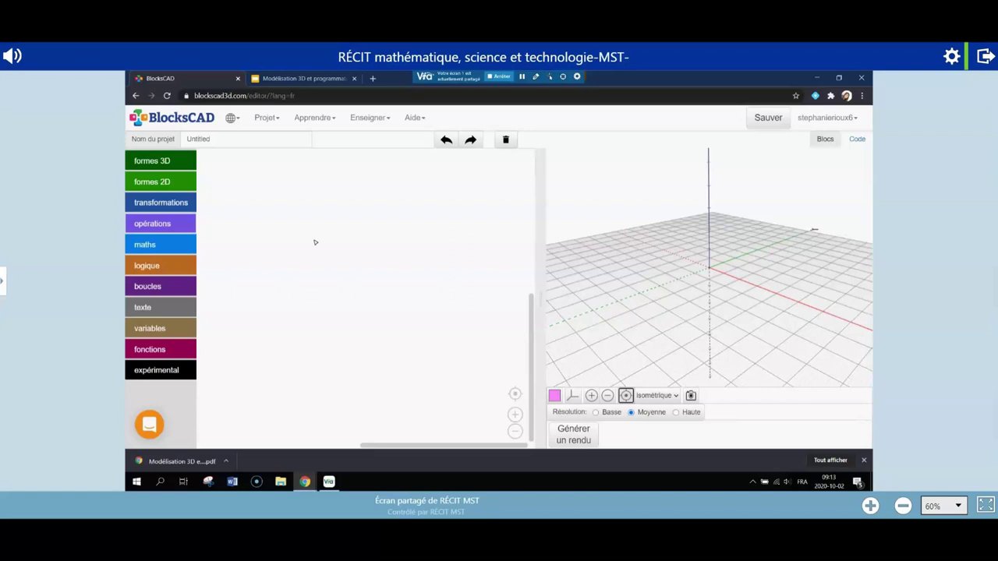
- Examine the blocks offered in the categories from formes 3D through fonctions, finishing back at formes 3D
{"action": "left_click", "coordinate": [152, 161]}
{"action": "left_click", "coordinate": [148, 181]}
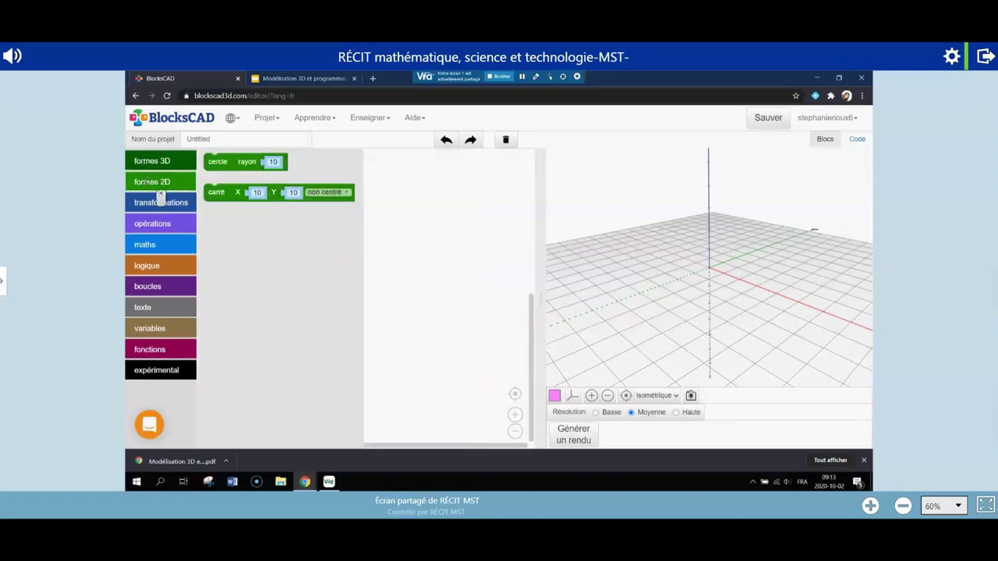
{"action": "left_click", "coordinate": [147, 204]}
{"action": "left_click", "coordinate": [160, 223]}
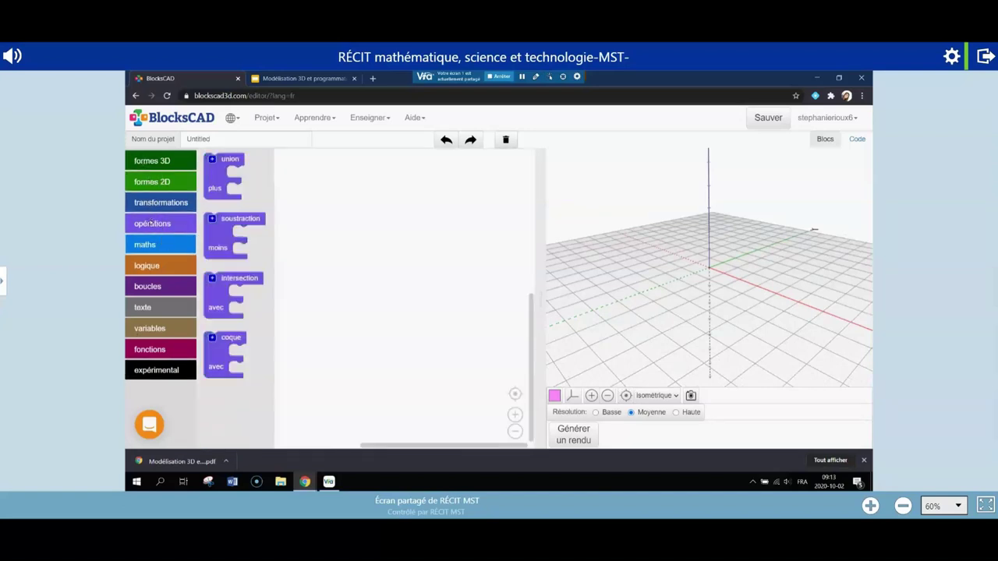
{"action": "left_click", "coordinate": [162, 244]}
{"action": "left_click", "coordinate": [162, 272]}
{"action": "left_click", "coordinate": [163, 285]}
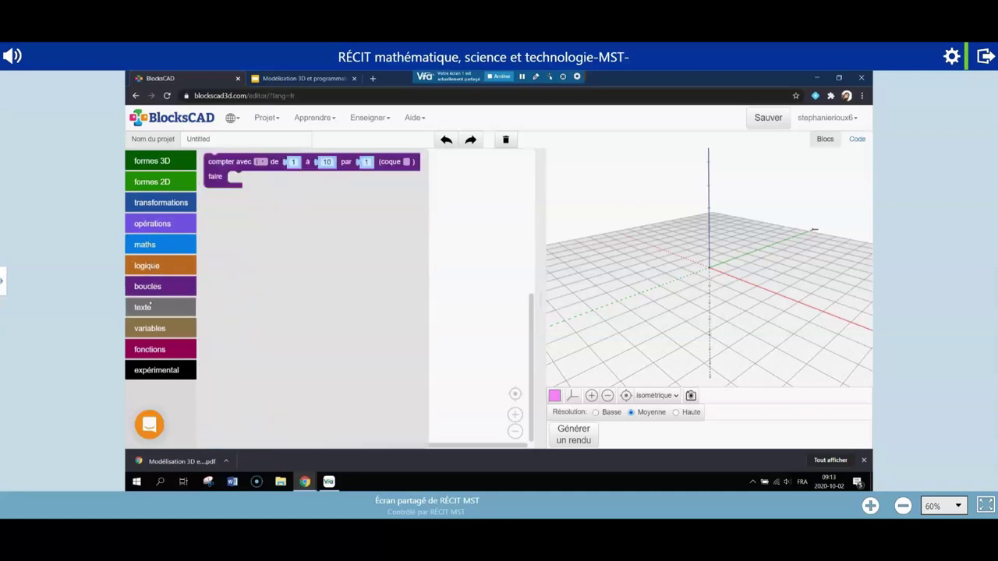
{"action": "left_click", "coordinate": [150, 306]}
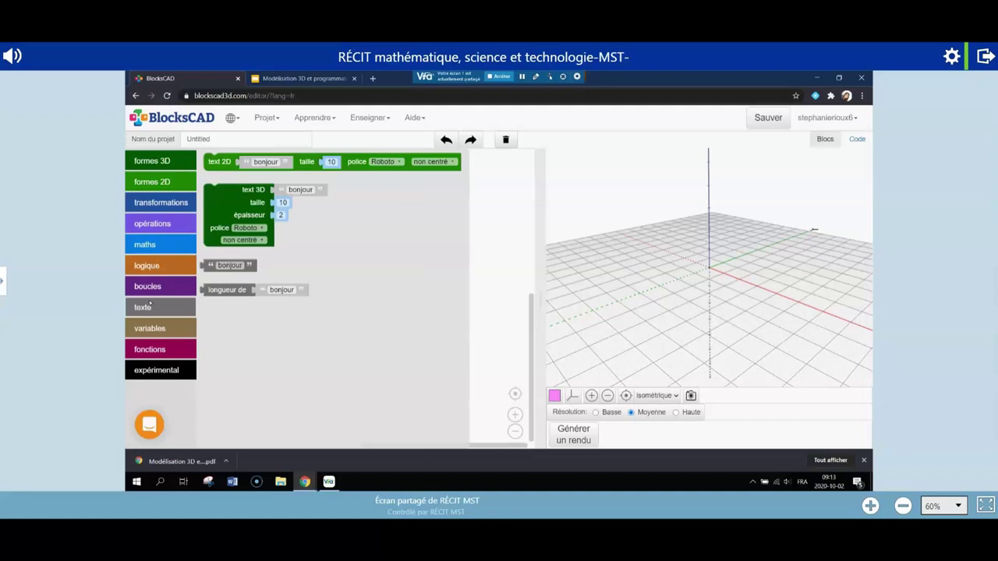
{"action": "left_click", "coordinate": [152, 328]}
{"action": "left_click", "coordinate": [168, 350]}
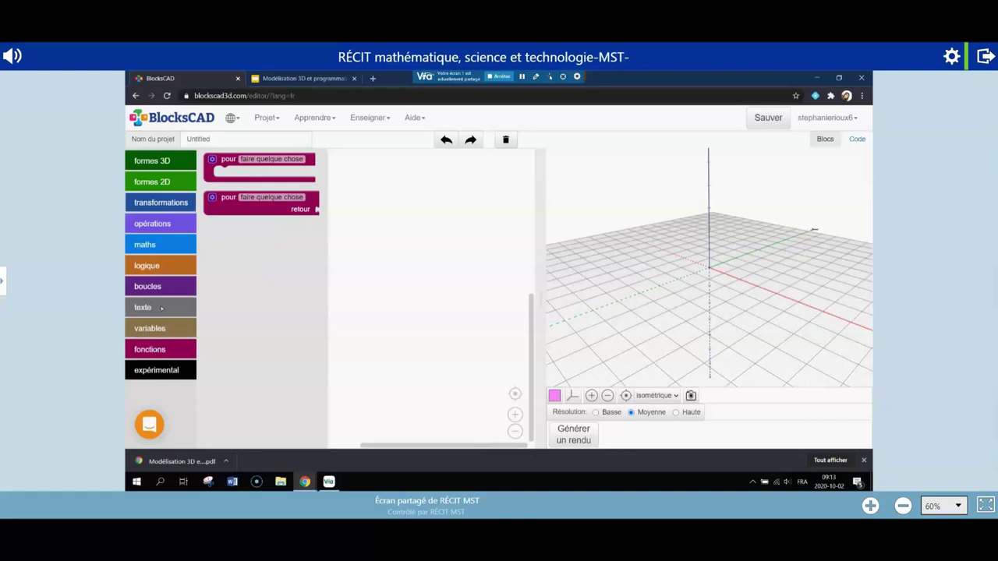
{"action": "left_click", "coordinate": [167, 161]}
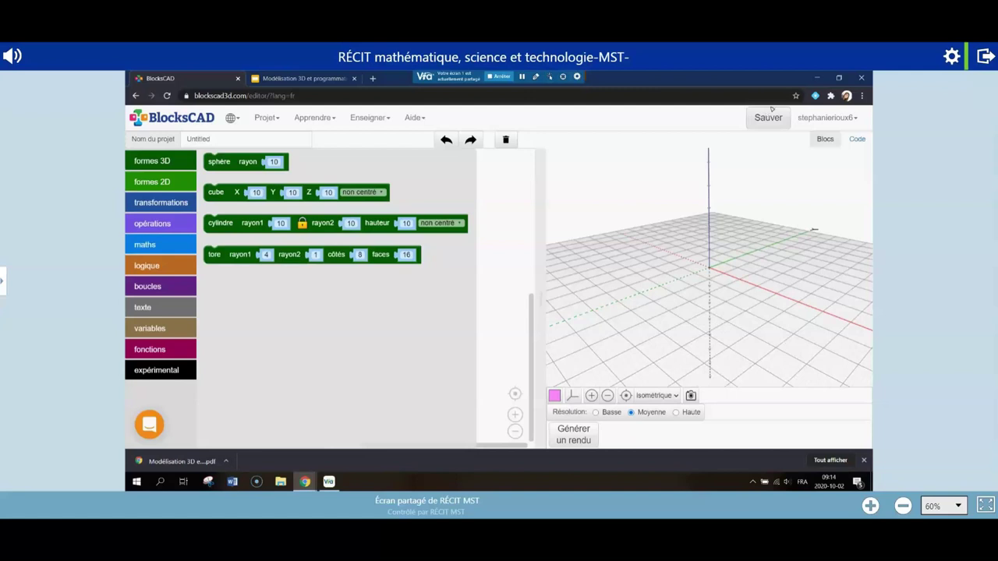
- Review the available account, project, learning, teaching and help options without choosing any of them
{"action": "left_click", "coordinate": [846, 119]}
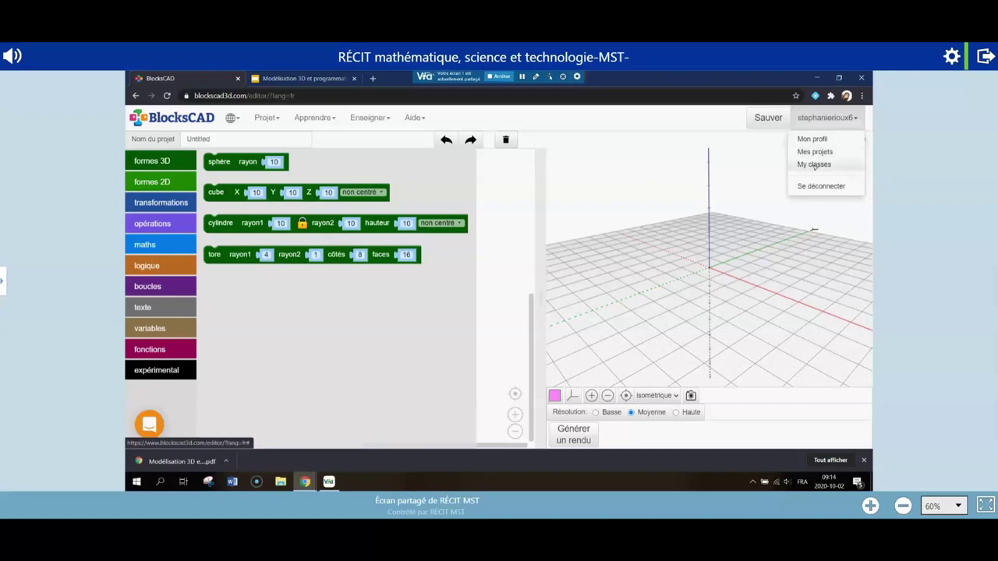
{"action": "left_click", "coordinate": [686, 129]}
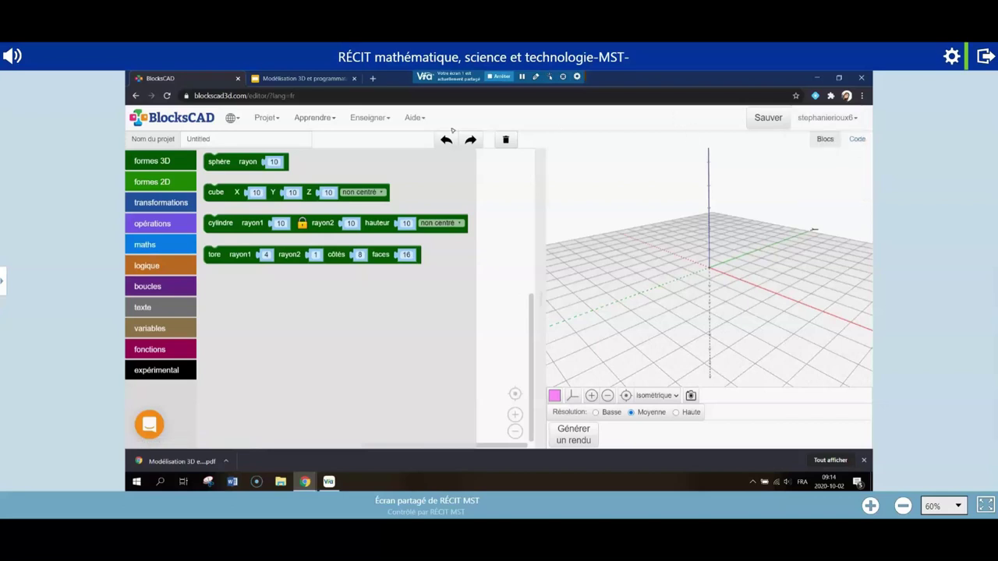
{"action": "left_click", "coordinate": [267, 117]}
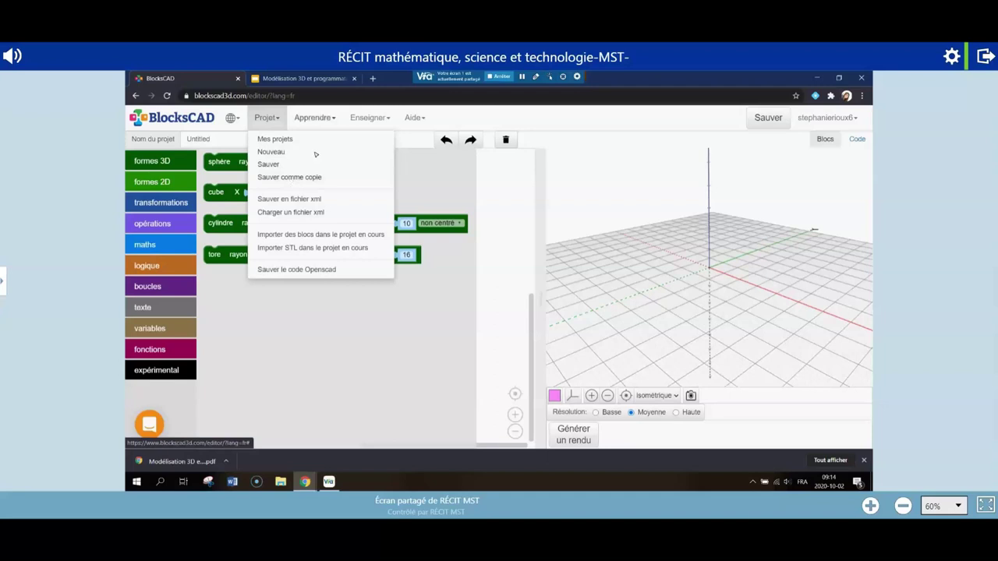
{"action": "left_click", "coordinate": [330, 117]}
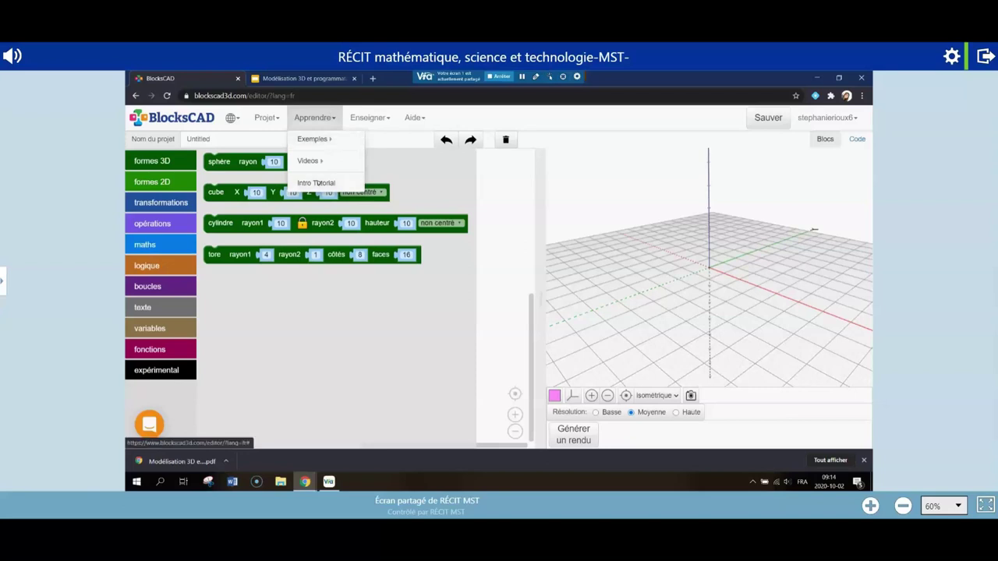
{"action": "left_click", "coordinate": [360, 118]}
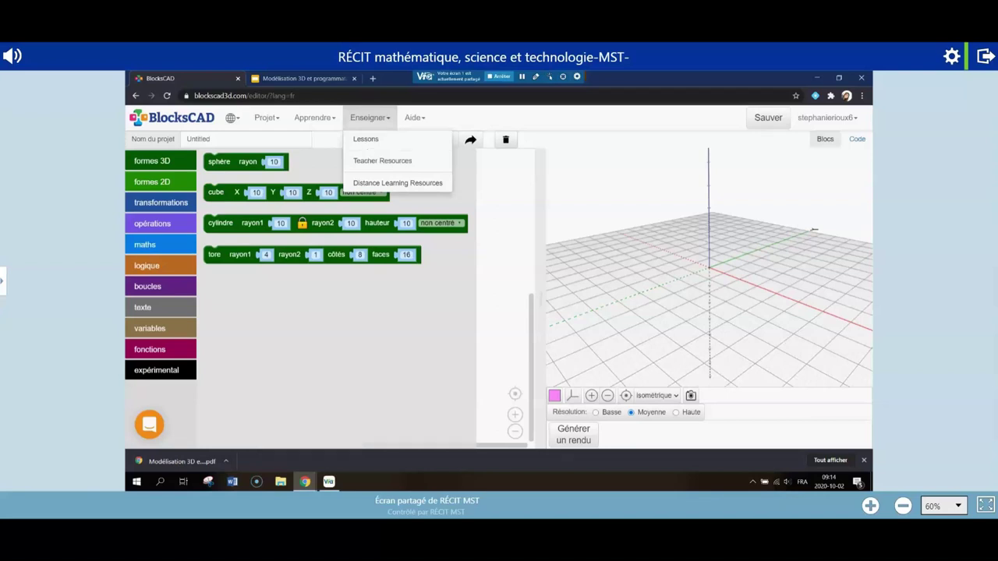
{"action": "left_click", "coordinate": [414, 117]}
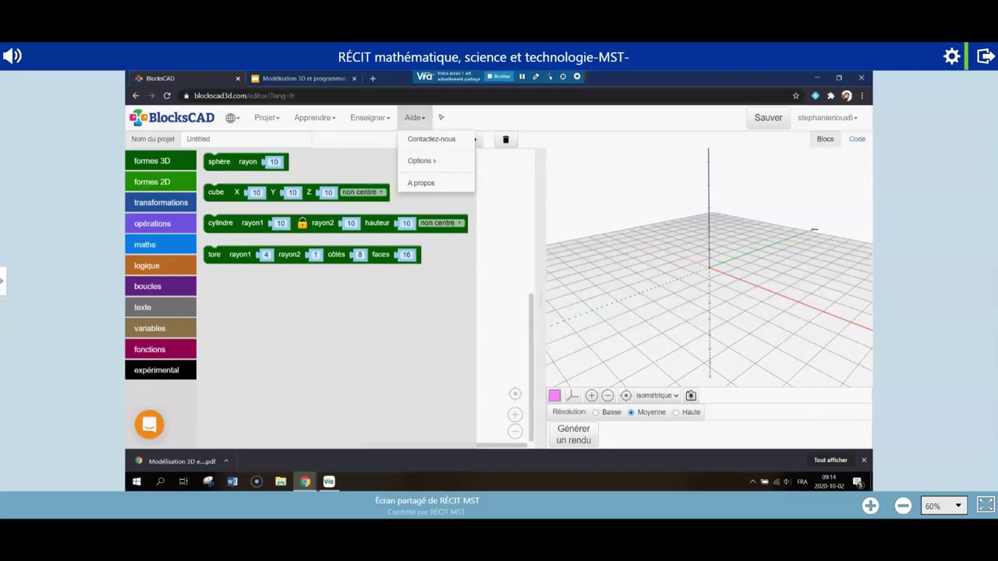
{"action": "left_click", "coordinate": [476, 111]}
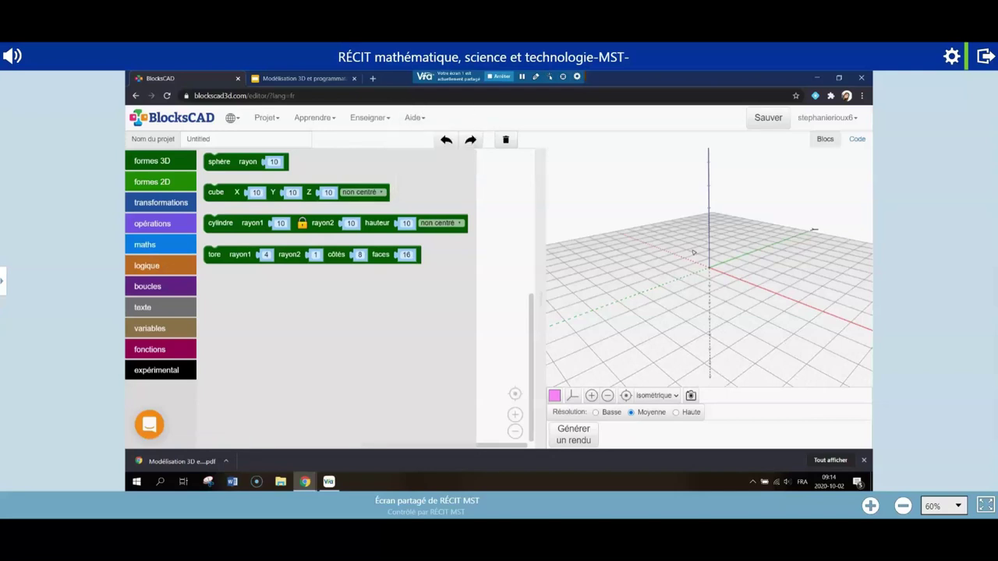
- Add a sphere block with a radius of 10 to the empty block workspace
{"action": "left_click", "coordinate": [500, 305]}
{"action": "mouse_move", "coordinate": [540, 302]}
{"action": "left_mouse_down"}
{"action": "mouse_move", "coordinate": [528, 301]}
{"action": "mouse_move", "coordinate": [541, 302]}
{"action": "mouse_move", "coordinate": [532, 288]}
{"action": "left_mouse_up"}
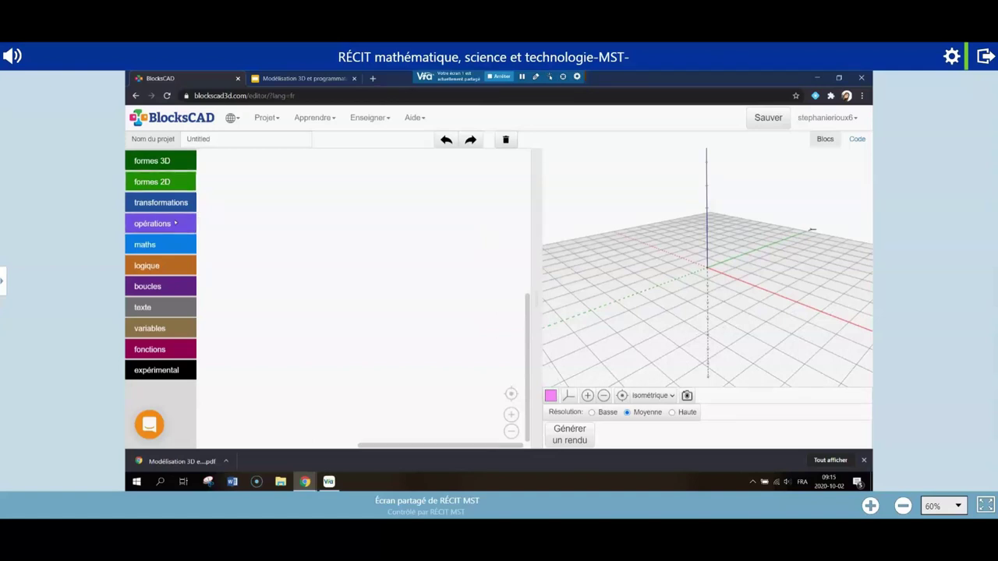
{"action": "left_click", "coordinate": [161, 164]}
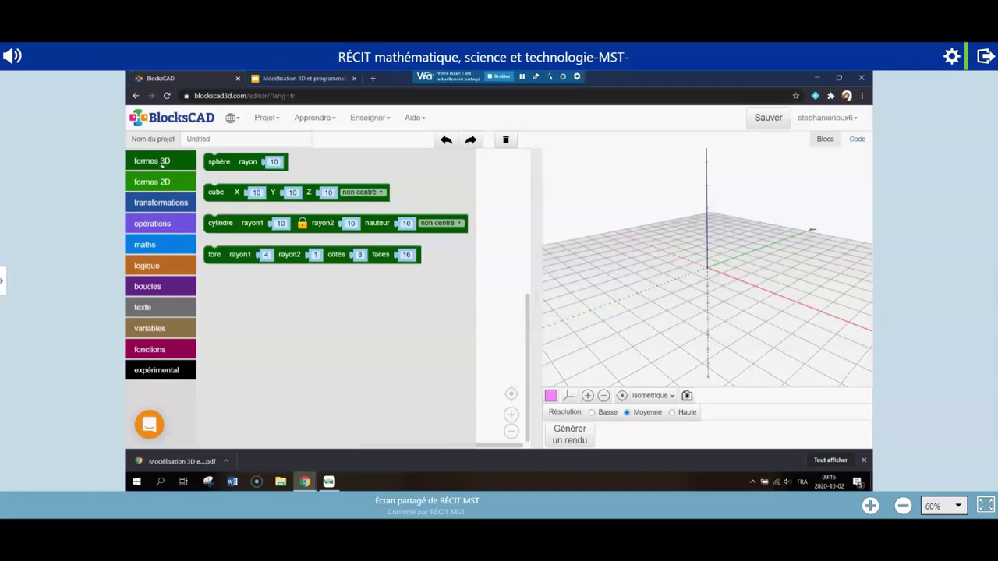
{"action": "left_click_drag", "start_coordinate": [226, 161], "coordinate": [306, 260]}
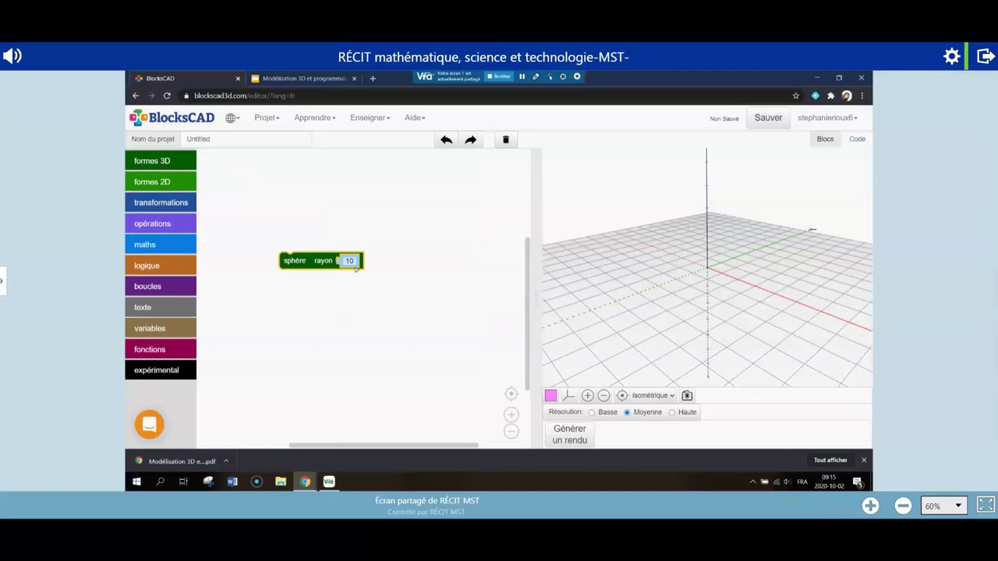
- Render the sphere in the 3D viewer at medium resolution
{"action": "scroll", "coordinate": [724, 305], "scroll_direction": "up", "scroll_amount": 1}
{"action": "scroll", "coordinate": [735, 305], "scroll_direction": "up", "scroll_amount": 2}
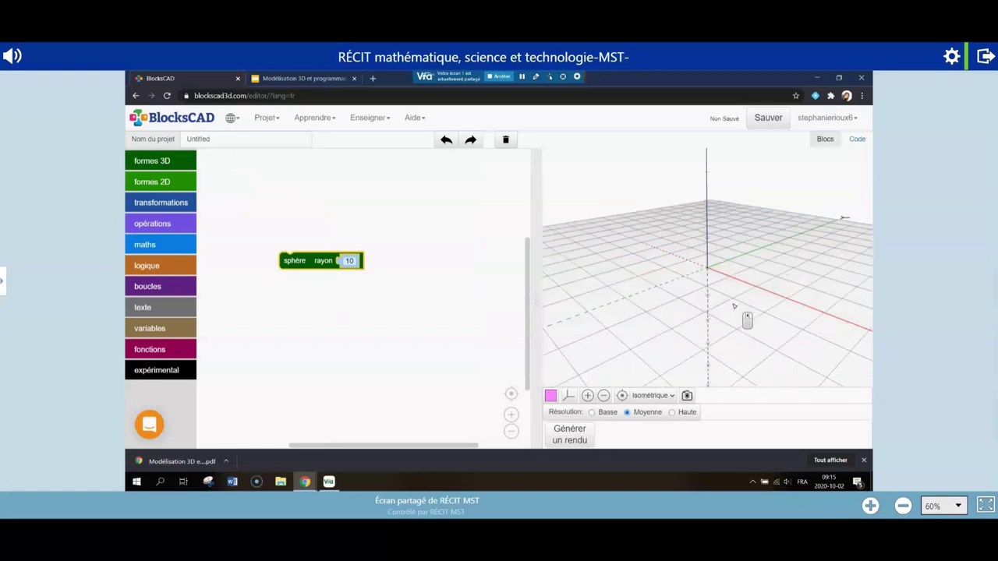
{"action": "left_click_drag", "start_coordinate": [733, 304], "coordinate": [707, 290]}
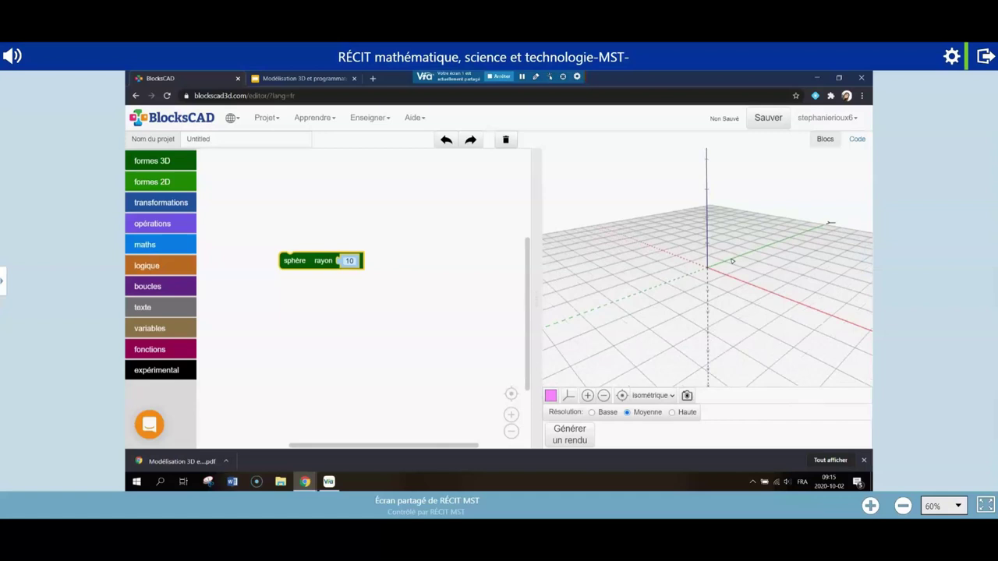
{"action": "left_click", "coordinate": [569, 434]}
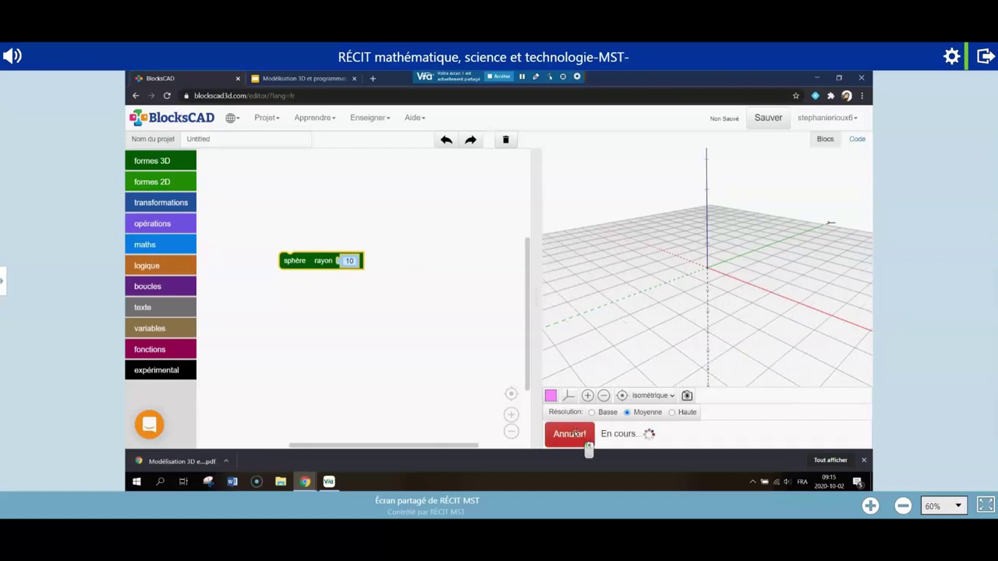
- Set the sphere's radius to 20 and render it again
{"action": "left_click_drag", "start_coordinate": [777, 355], "coordinate": [807, 314]}
{"action": "scroll", "coordinate": [807, 314], "scroll_direction": "up", "scroll_amount": 3}
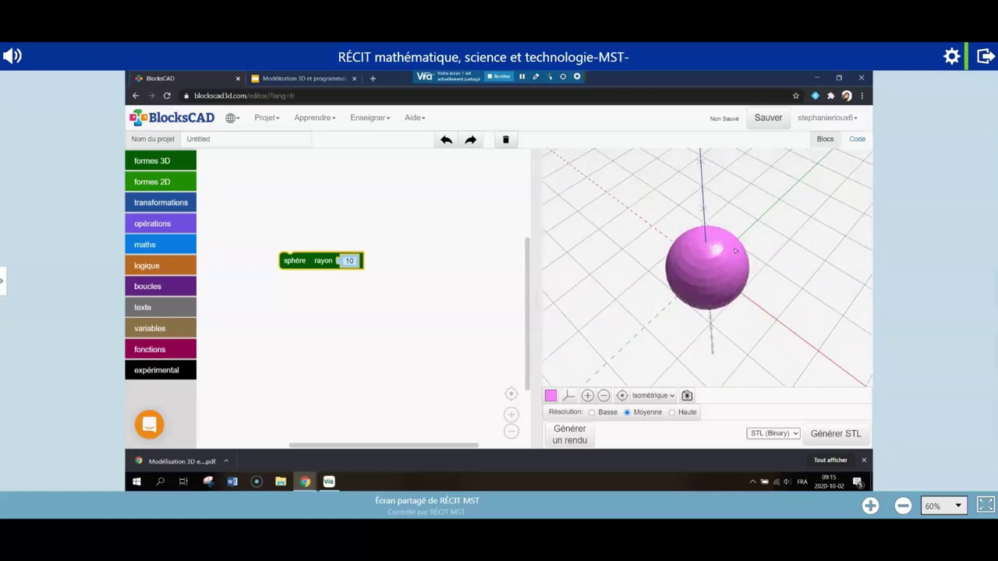
{"action": "left_click_drag", "start_coordinate": [739, 244], "coordinate": [735, 338]}
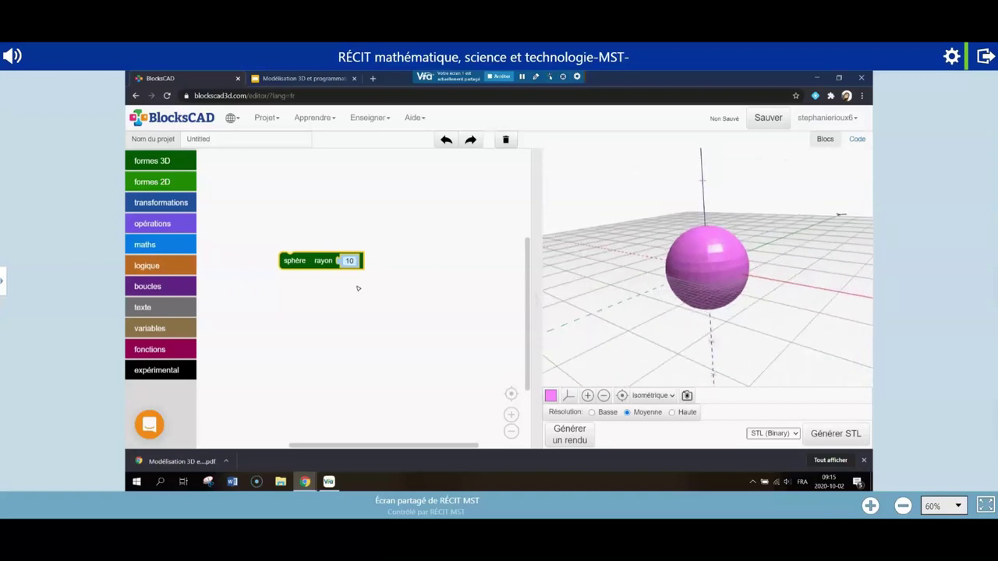
{"action": "left_click", "coordinate": [355, 261]}
{"action": "type", "text": "20"}
{"action": "left_click", "coordinate": [355, 262]}
{"action": "left_click", "coordinate": [583, 436]}
{"action": "scroll", "coordinate": [599, 296], "scroll_direction": "down", "scroll_amount": 1}
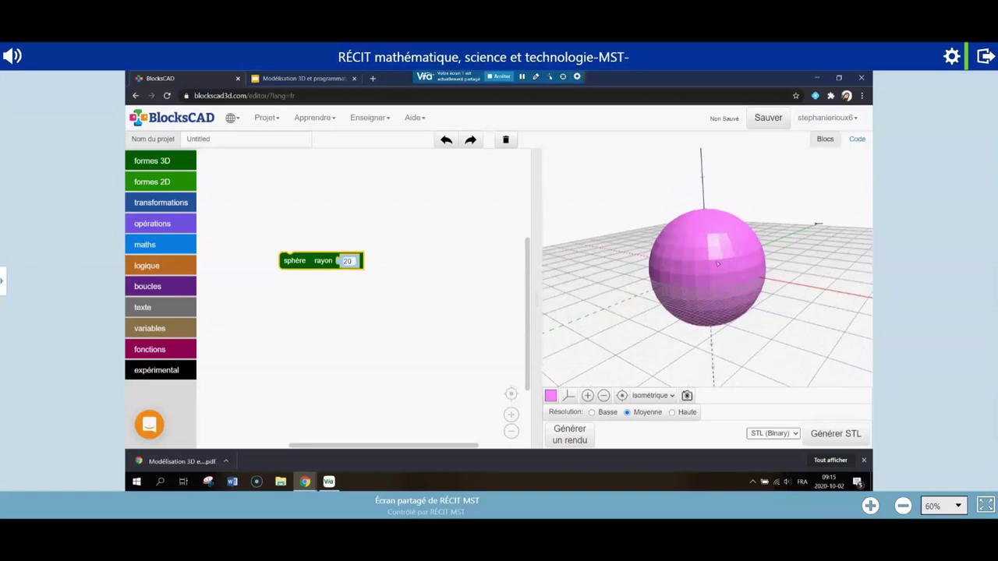
- Change the 3D viewer's default object colour to blue
{"action": "left_click", "coordinate": [551, 396]}
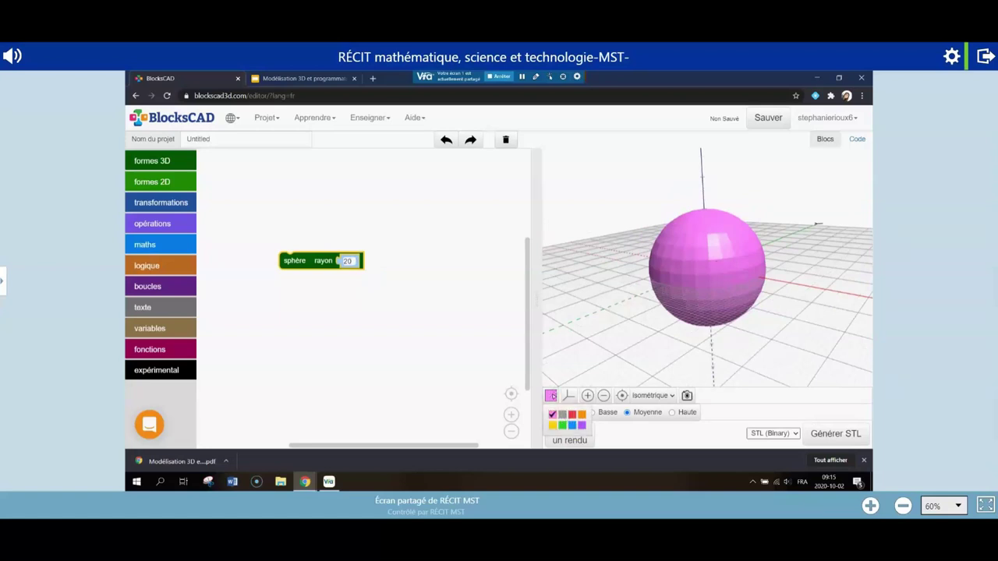
{"action": "left_click", "coordinate": [572, 424]}
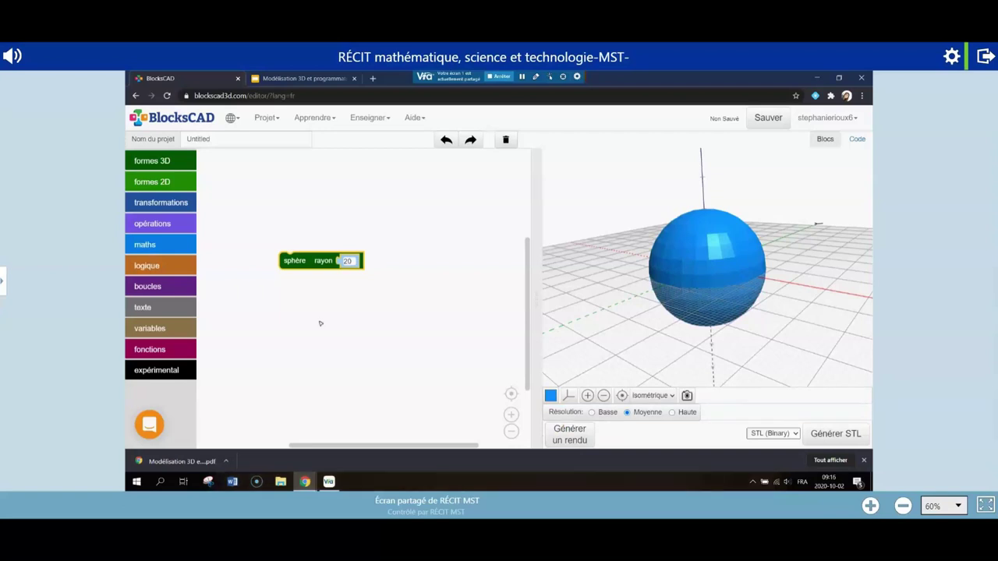
{"action": "left_click_drag", "start_coordinate": [627, 351], "coordinate": [664, 333]}
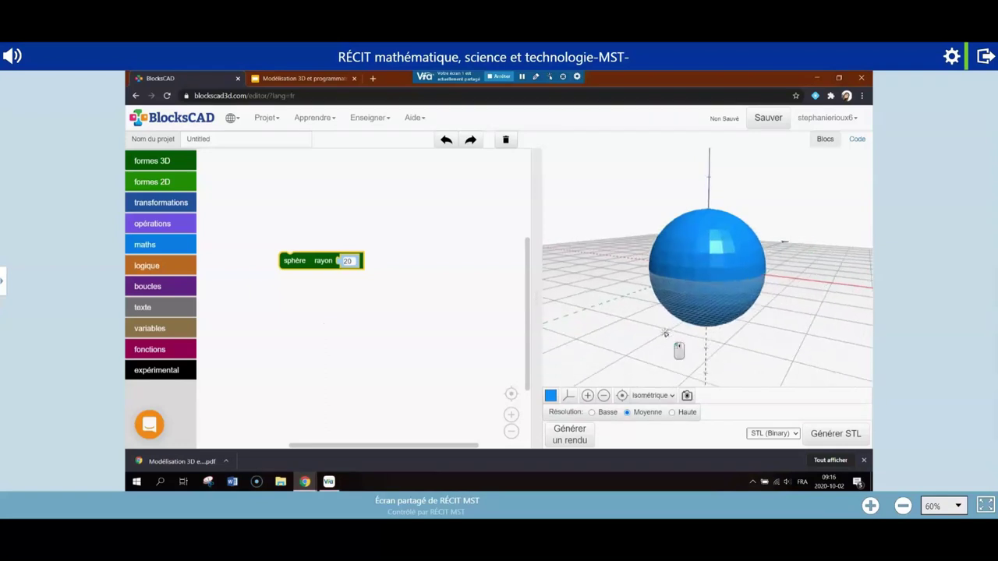
- Wrap the sphere block in a côtés transformation block with a value of 50 and render the result
{"action": "left_click", "coordinate": [159, 207]}
{"action": "left_click", "coordinate": [160, 203]}
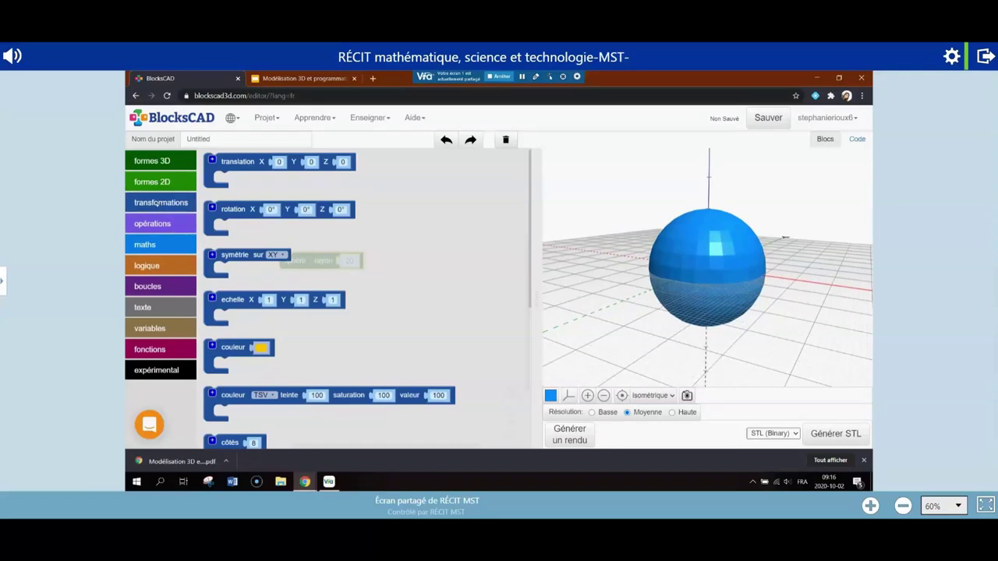
{"action": "left_click", "coordinate": [141, 204]}
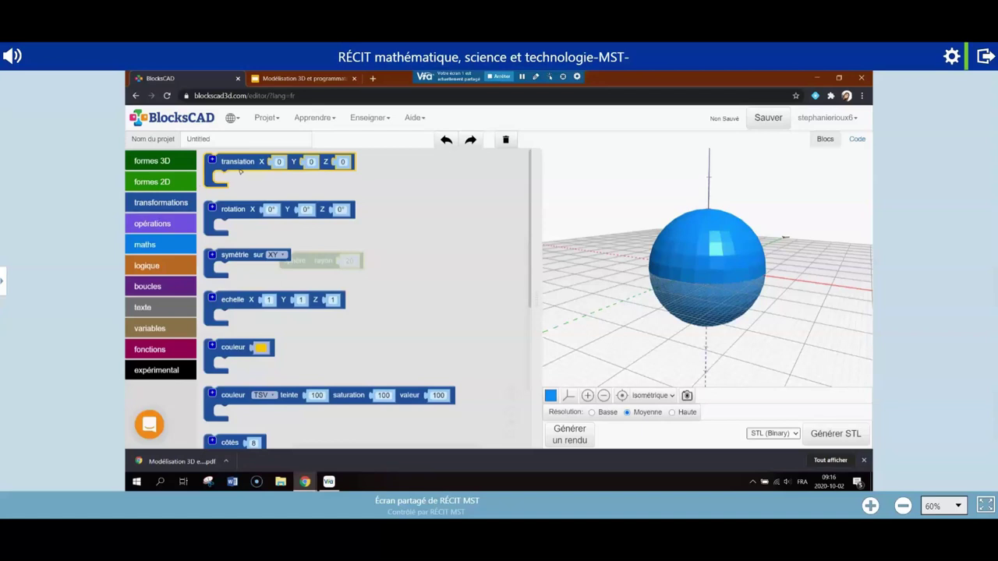
{"action": "key", "text": "Down"}
{"action": "key", "text": "Down"}
{"action": "key", "text": "Down"}
{"action": "key", "text": "Down"}
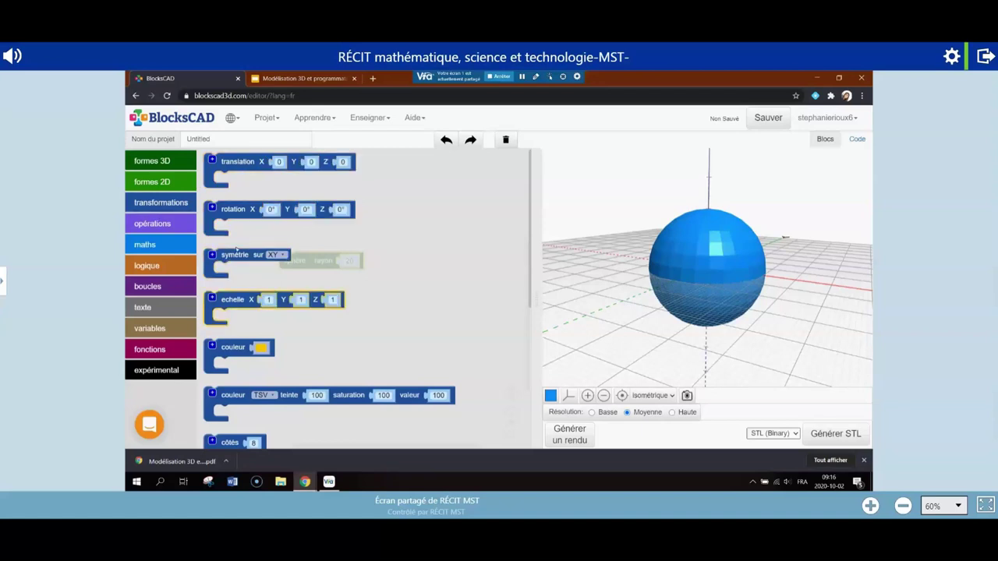
{"action": "scroll", "coordinate": [254, 360], "scroll_direction": "down", "scroll_amount": 2}
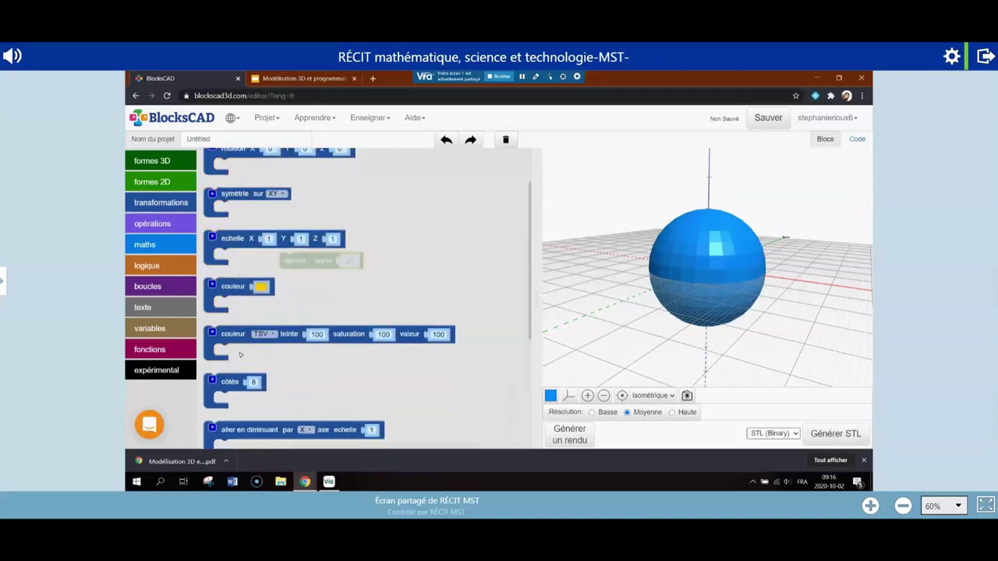
{"action": "left_click", "coordinate": [263, 377]}
{"action": "left_click_drag", "start_coordinate": [234, 389], "coordinate": [296, 242]}
{"action": "left_click", "coordinate": [316, 243]}
{"action": "left_click", "coordinate": [401, 176]}
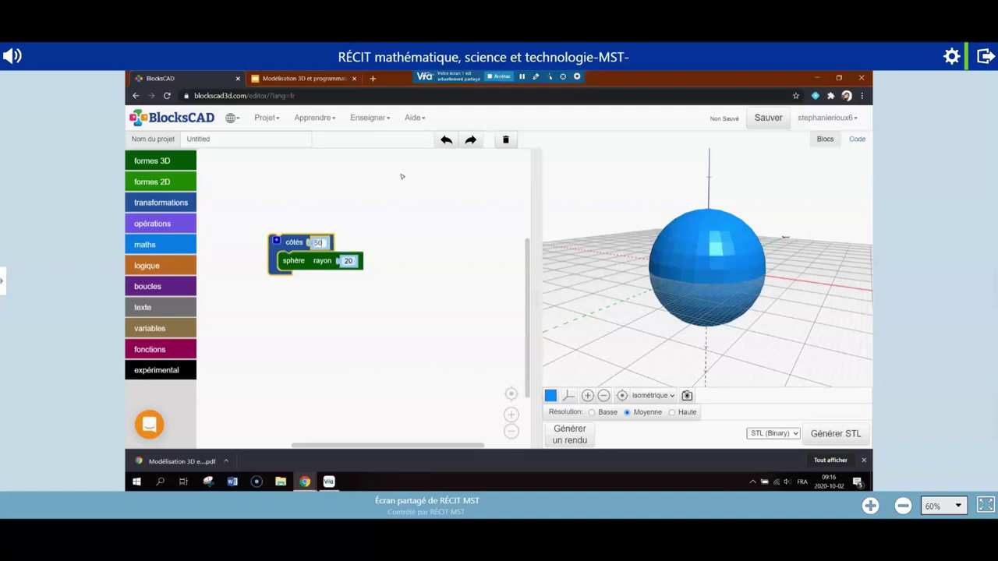
{"action": "left_click", "coordinate": [562, 438]}
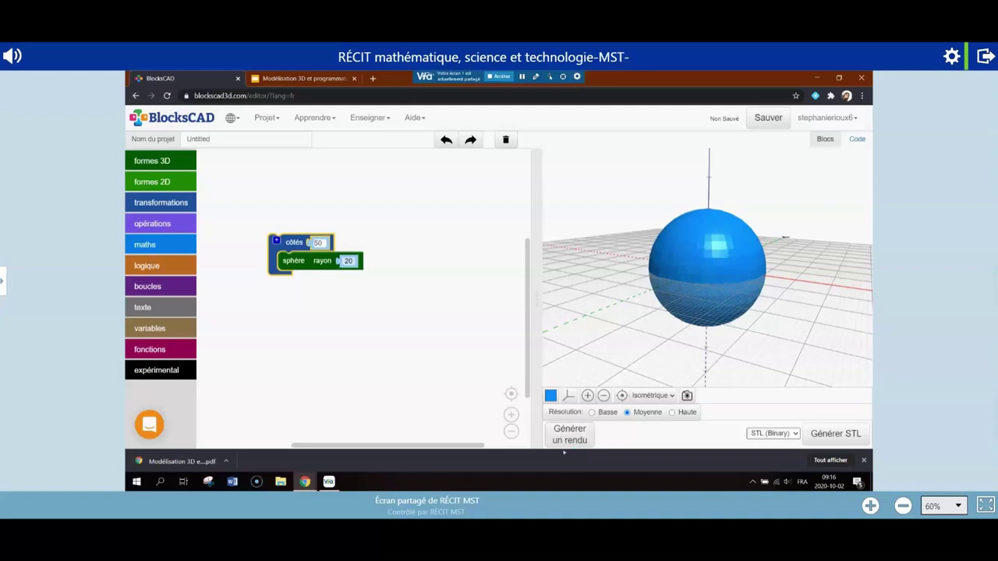
- Set the number of sides in the côtés block to 100 and render the smoother sphere
{"action": "left_click", "coordinate": [328, 242]}
{"action": "type", "text": "100"}
{"action": "left_click", "coordinate": [575, 439]}
{"action": "left_click_drag", "start_coordinate": [712, 356], "coordinate": [652, 305]}
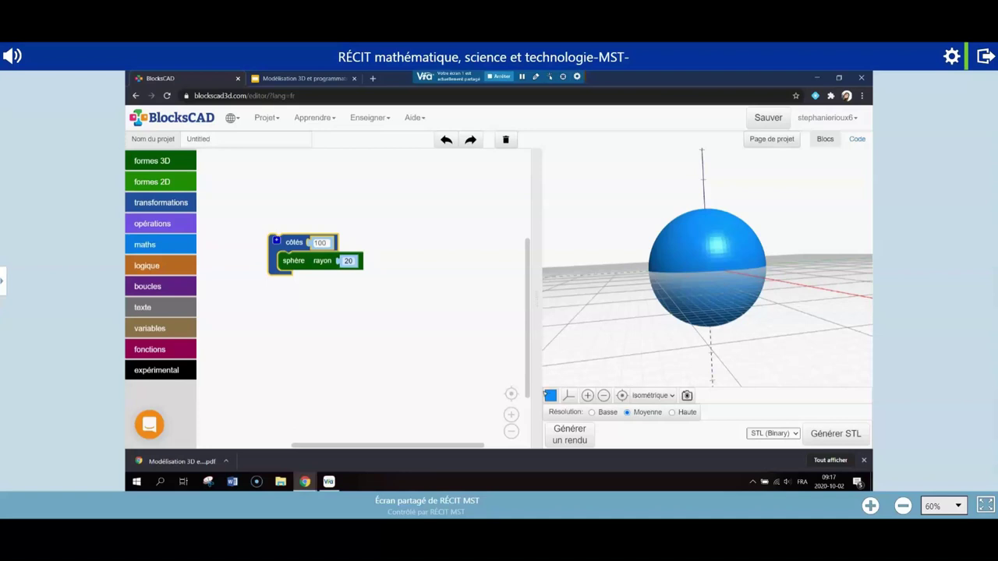
- Wrap the côtés block and its sphere in a yellow couleur block and render the result
{"action": "left_click", "coordinate": [163, 202]}
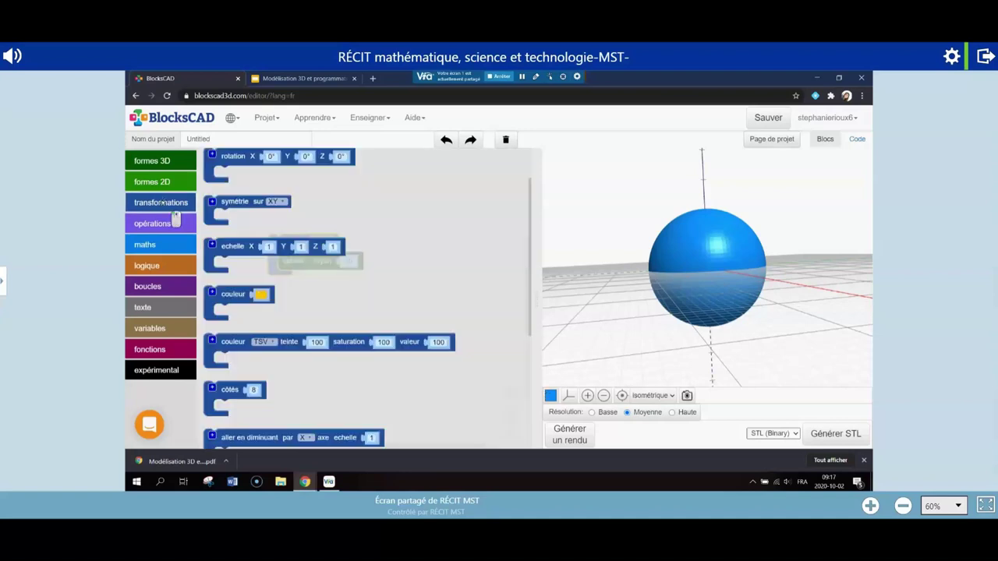
{"action": "left_click_drag", "start_coordinate": [226, 295], "coordinate": [284, 222]}
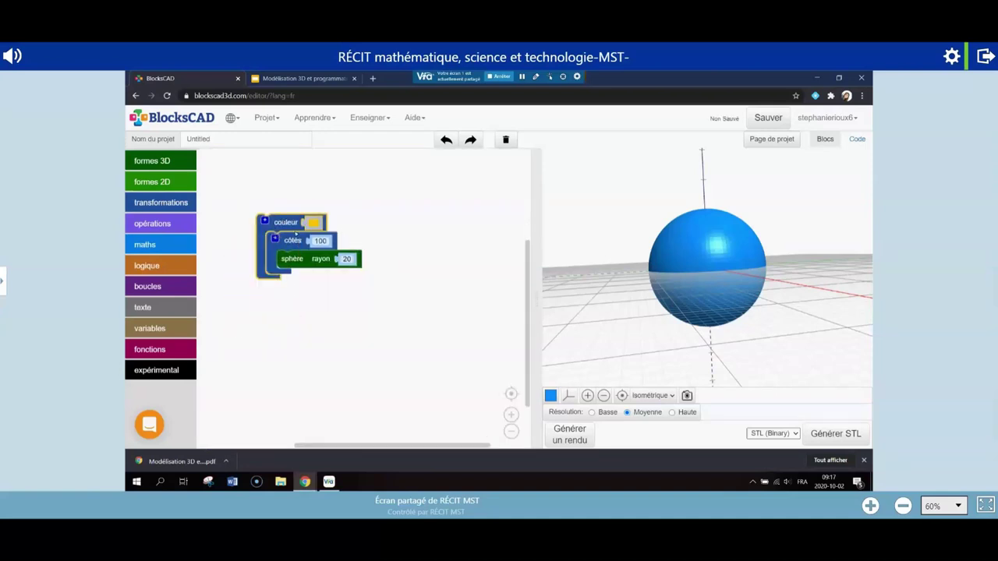
{"action": "left_click", "coordinate": [571, 434]}
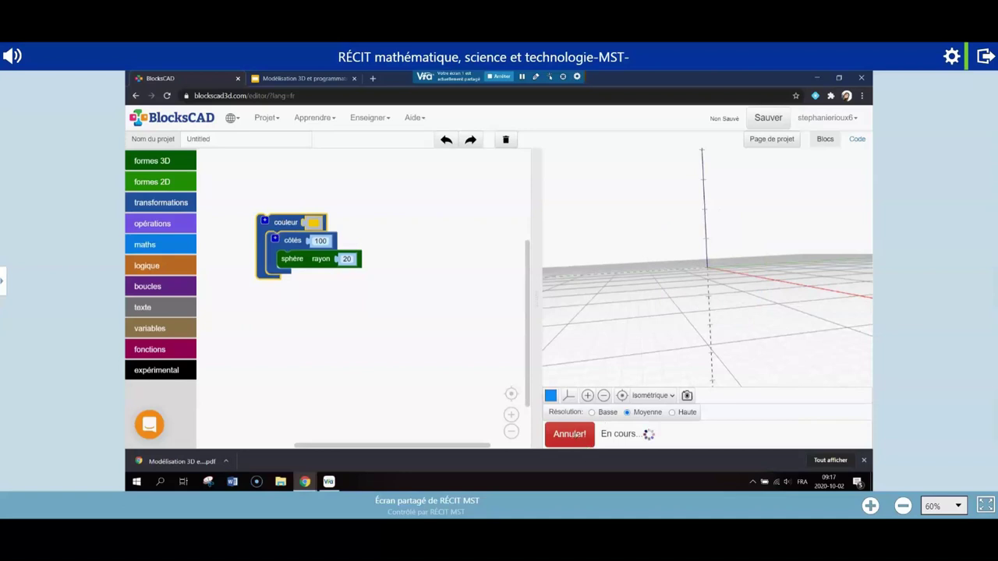
- Reorder the stack so the couleur block surrounds only the sphere and sits inside the côtés block
{"action": "left_click_drag", "start_coordinate": [290, 240], "coordinate": [355, 266]}
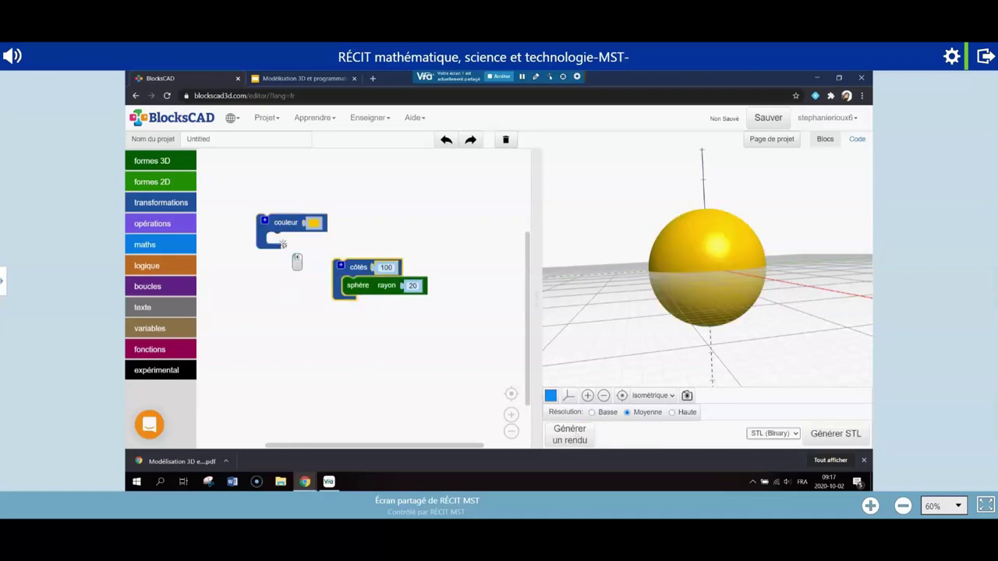
{"action": "mouse_move", "coordinate": [290, 223]}
{"action": "left_mouse_down"}
{"action": "mouse_move", "coordinate": [395, 291]}
{"action": "mouse_move", "coordinate": [384, 286]}
{"action": "mouse_move", "coordinate": [385, 296]}
{"action": "mouse_move", "coordinate": [295, 222]}
{"action": "left_mouse_up"}
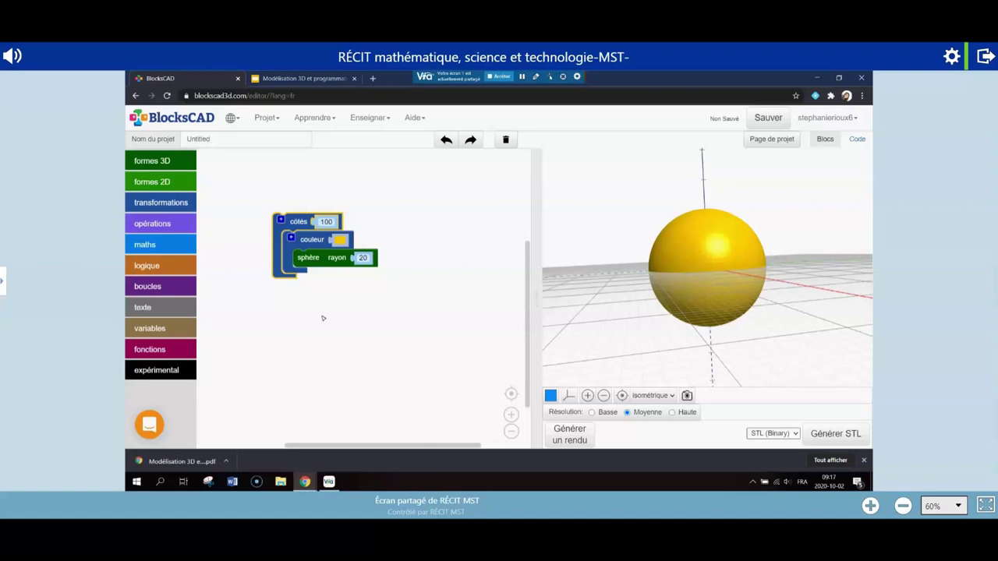
{"action": "left_click_drag", "start_coordinate": [323, 318], "coordinate": [346, 330]}
- Add a translation block around the whole côtés, couleur and sphere stack
{"action": "left_click_drag", "start_coordinate": [655, 326], "coordinate": [707, 328]}
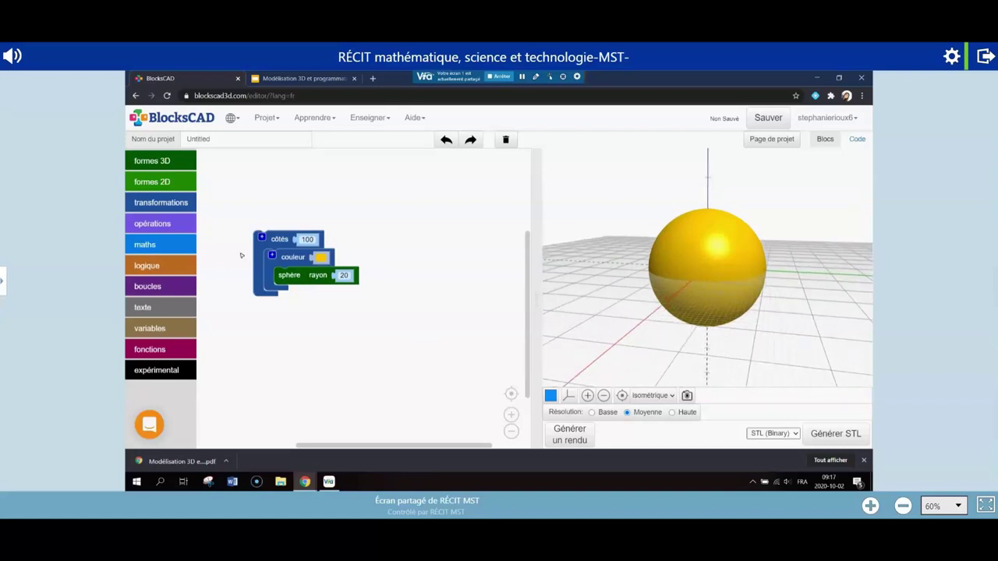
{"action": "left_click", "coordinate": [176, 204]}
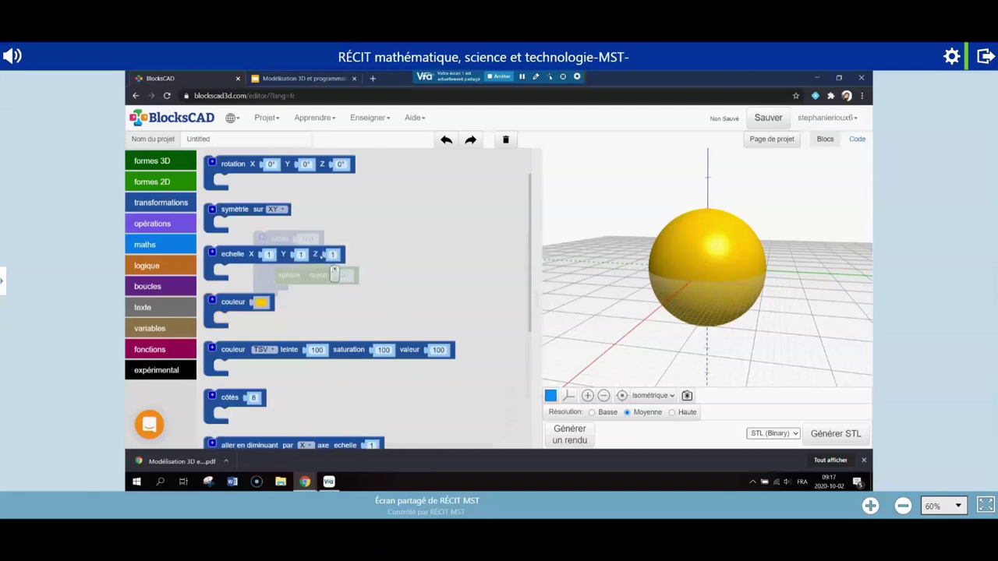
{"action": "scroll", "coordinate": [396, 310], "scroll_direction": "up", "scroll_amount": 1}
{"action": "left_click", "coordinate": [236, 167]}
{"action": "left_click_drag", "start_coordinate": [236, 166], "coordinate": [269, 175]}
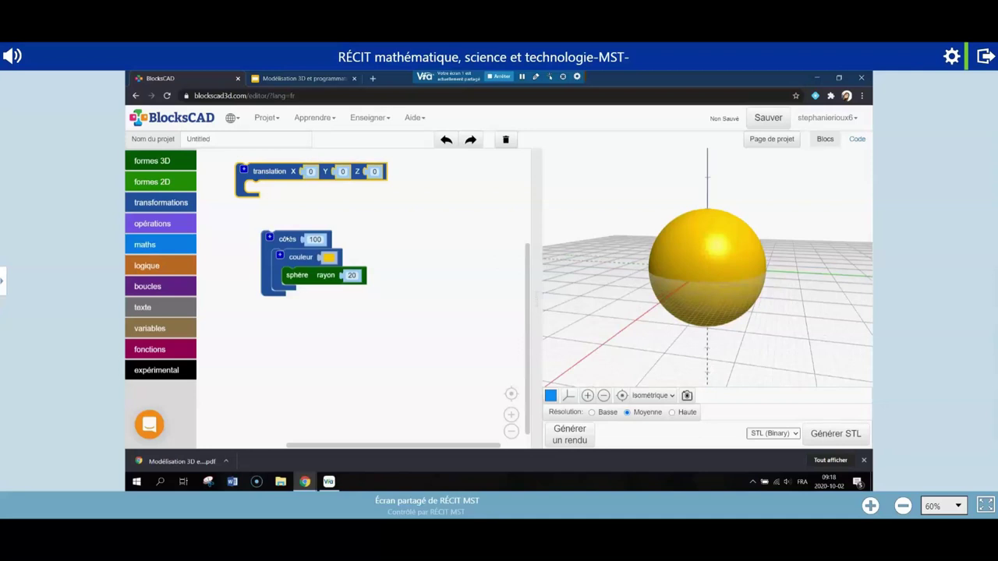
{"action": "left_click_drag", "start_coordinate": [284, 178], "coordinate": [287, 215]}
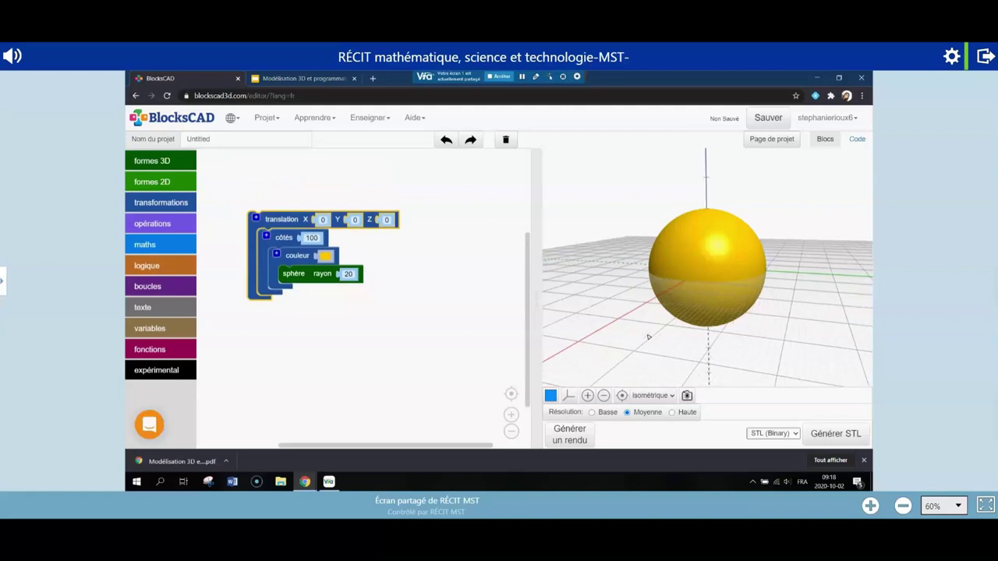
- Set the translation block's Z value to 40 and render the raised sphere
{"action": "left_click_drag", "start_coordinate": [648, 337], "coordinate": [626, 330]}
{"action": "left_click", "coordinate": [385, 220]}
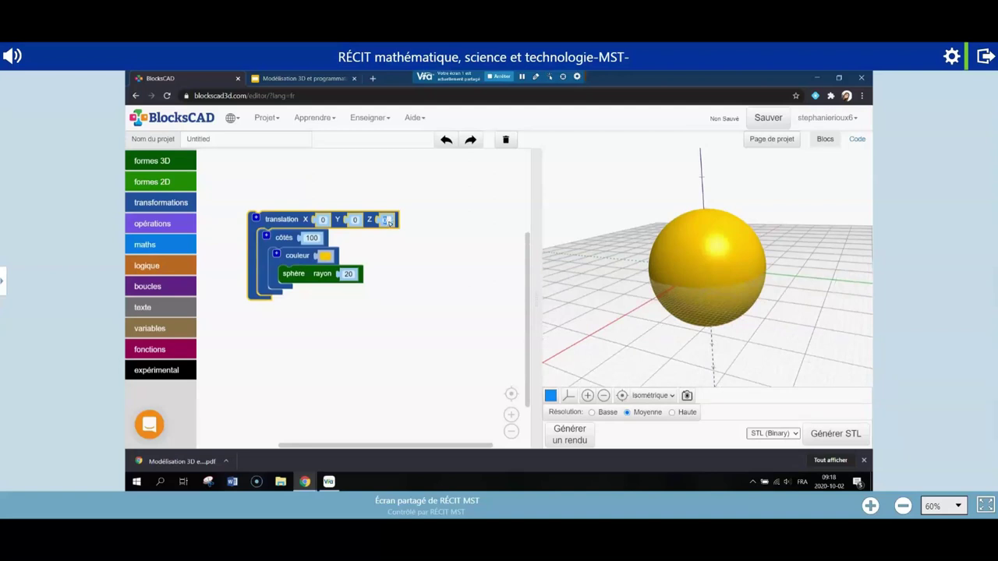
{"action": "type", "text": "40"}
{"action": "left_click", "coordinate": [576, 439]}
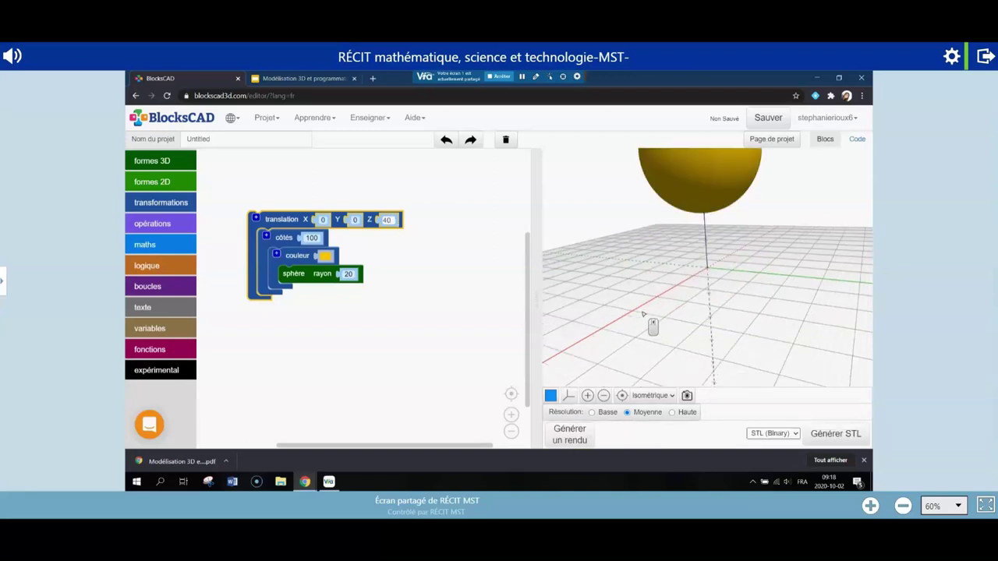
- Set the translation block's Y value to 40 and render the shifted sphere
{"action": "left_click_drag", "start_coordinate": [636, 264], "coordinate": [646, 254]}
{"action": "left_click", "coordinate": [355, 220]}
{"action": "type", "text": "40"}
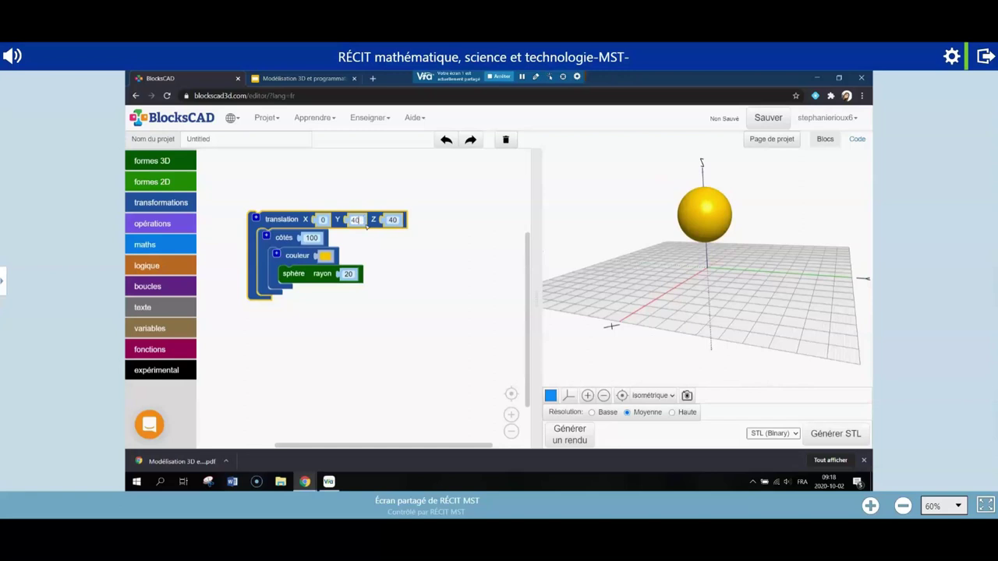
{"action": "left_click", "coordinate": [563, 436]}
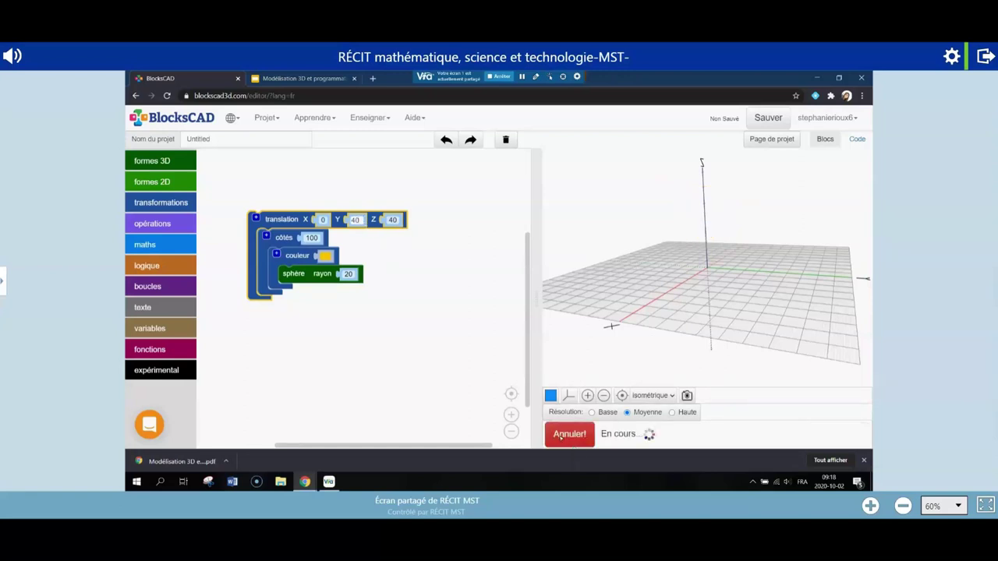
{"action": "left_click_drag", "start_coordinate": [679, 338], "coordinate": [599, 265]}
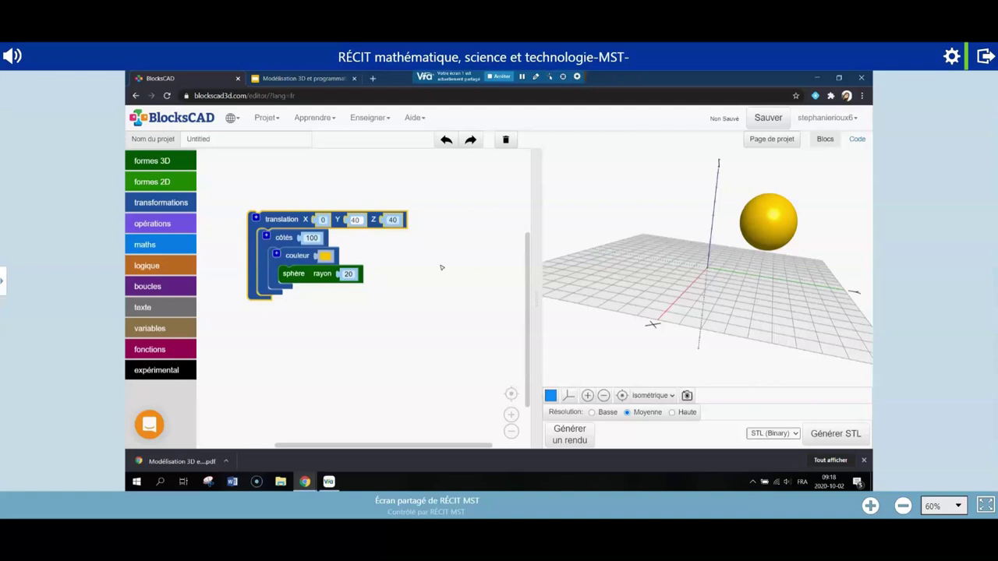
- Name the project Soleil and save it
{"action": "left_click", "coordinate": [246, 140]}
{"action": "type", "text": "Unti"}
{"action": "key", "text": "BackSpace"}
{"action": "key", "text": "BackSpace"}
{"action": "key", "text": "BackSpace"}
{"action": "key", "text": "BackSpace"}
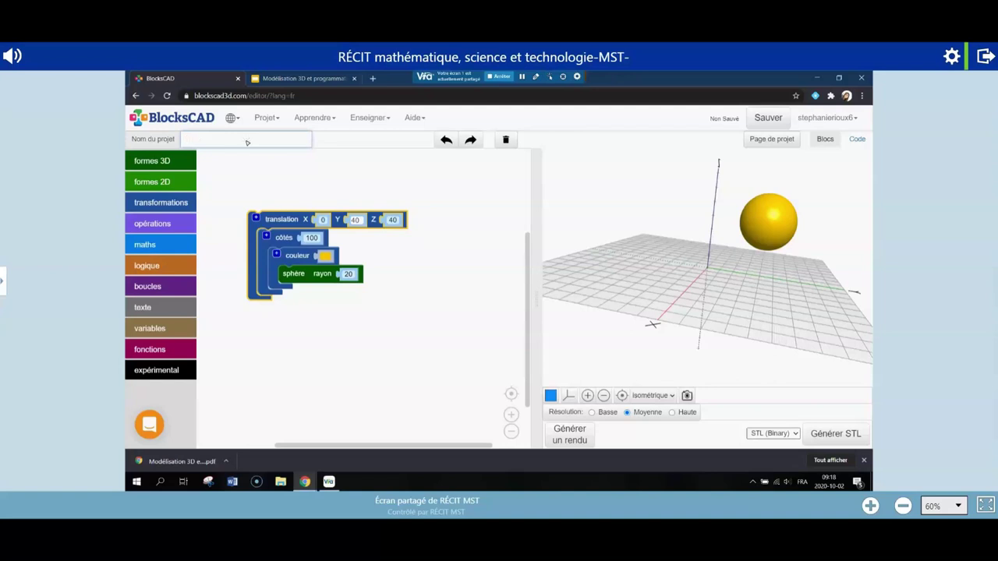
{"action": "type", "text": "Soleil"}
{"action": "left_click", "coordinate": [768, 117]}
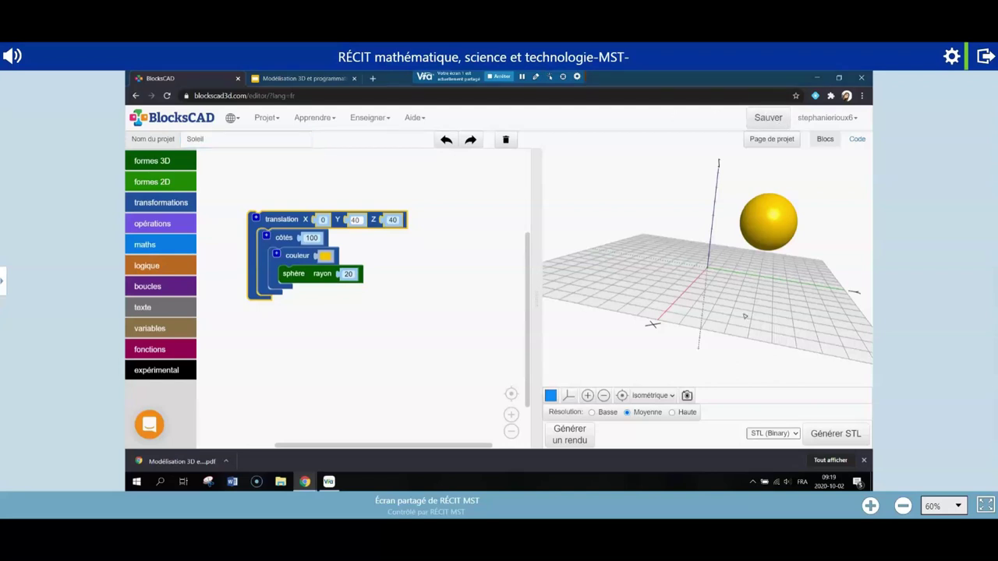
- Save the Soleil project as a copy
{"action": "left_click_drag", "start_coordinate": [790, 315], "coordinate": [806, 331]}
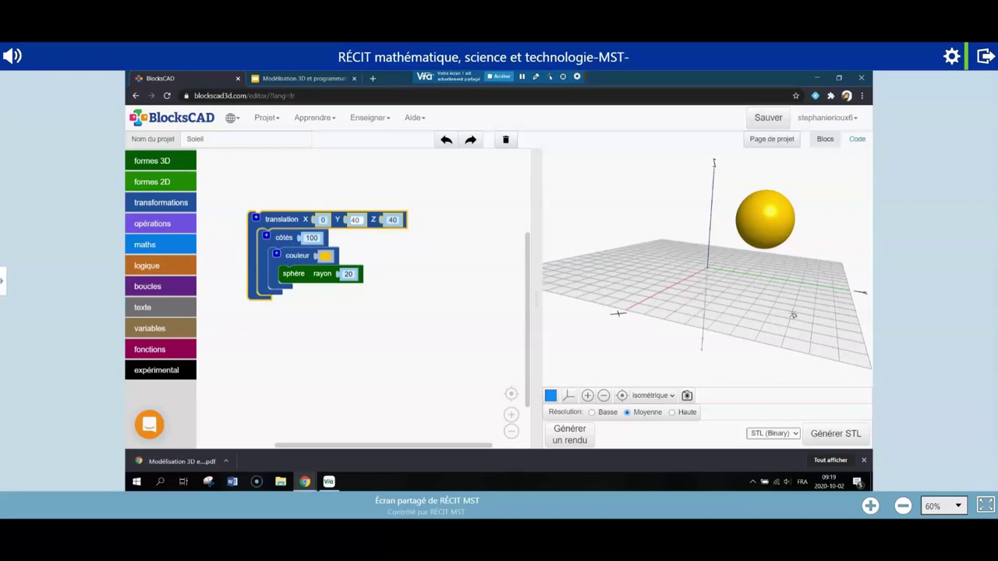
{"action": "left_click", "coordinate": [266, 117]}
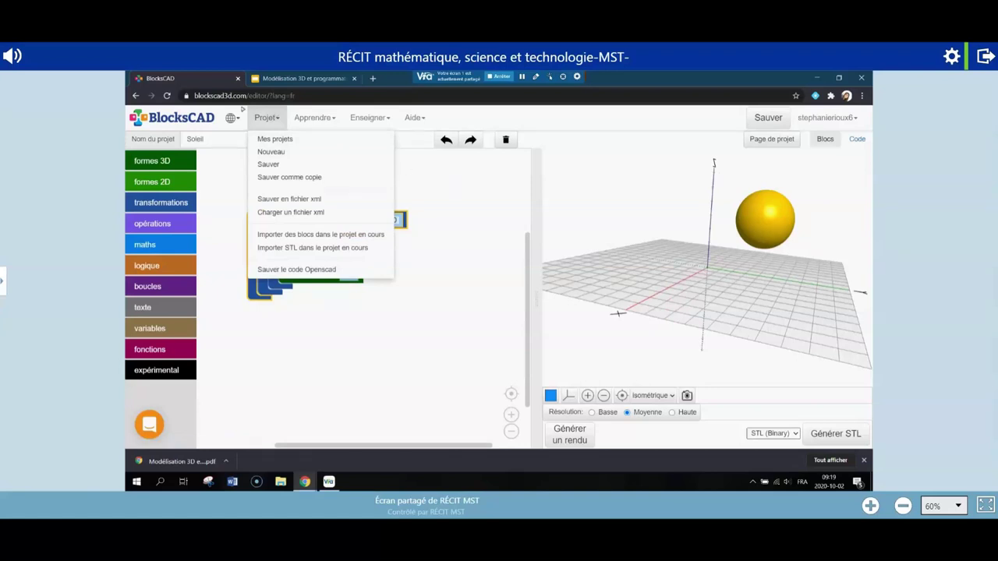
{"action": "left_click", "coordinate": [268, 165]}
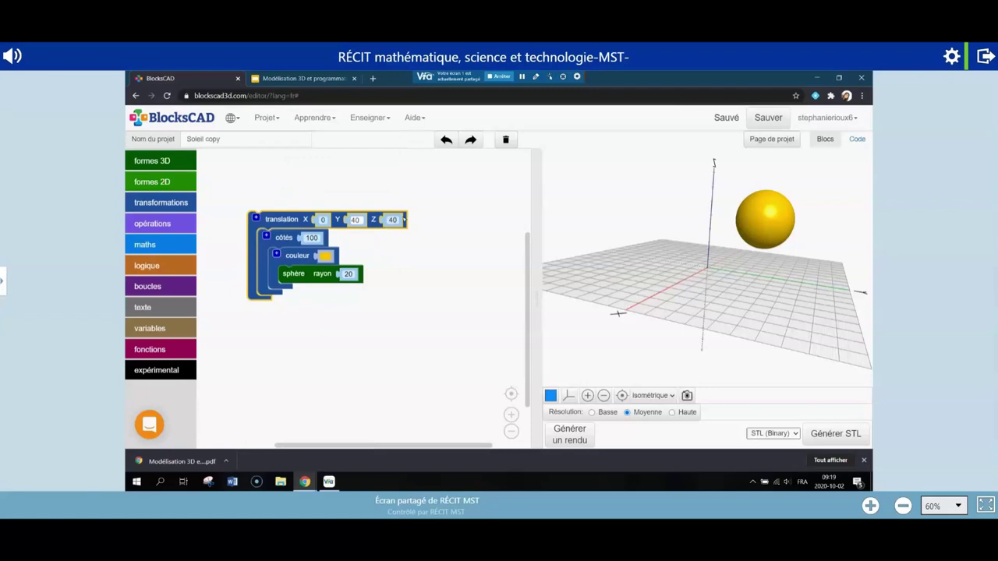
- Set the translation block's Z value to 0 in the Soleil copy project
{"action": "left_click_drag", "start_coordinate": [861, 321], "coordinate": [789, 309]}
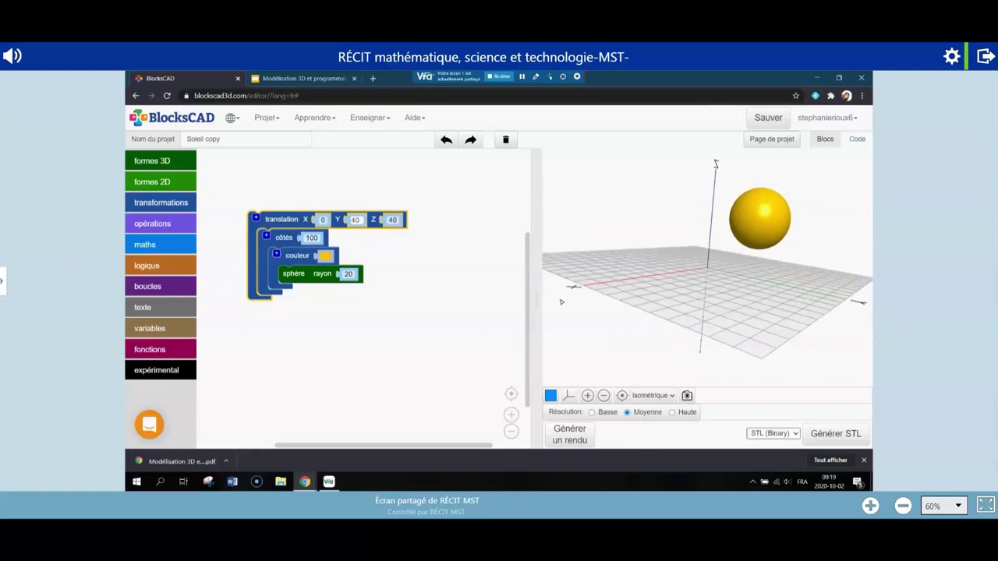
{"action": "left_click", "coordinate": [391, 219]}
{"action": "type", "text": "0"}
{"action": "left_click", "coordinate": [402, 246]}
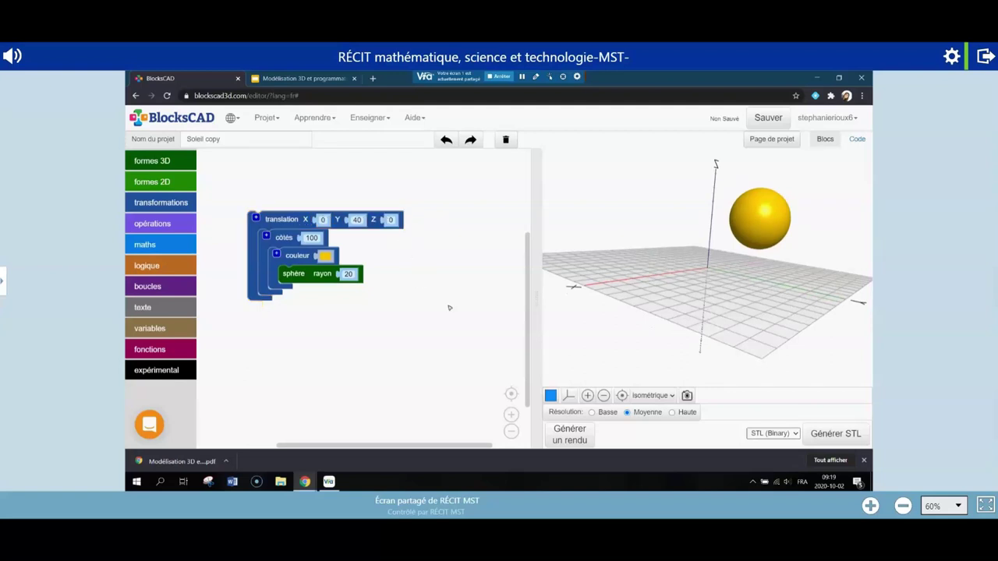
- Change the sphere's colour to magenta and wrap the whole translation stack in an echelle block
{"action": "left_click", "coordinate": [325, 255]}
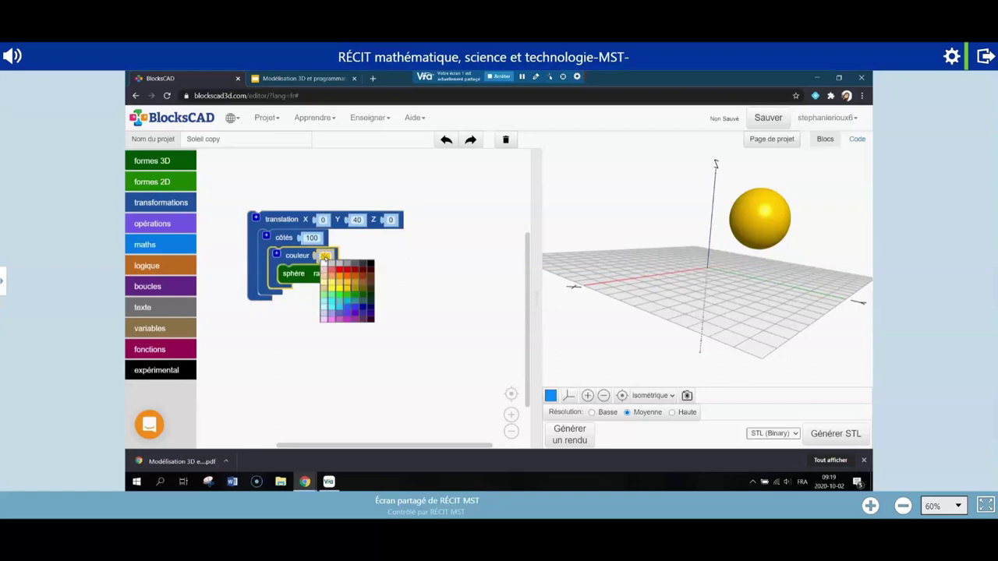
{"action": "left_click", "coordinate": [337, 319]}
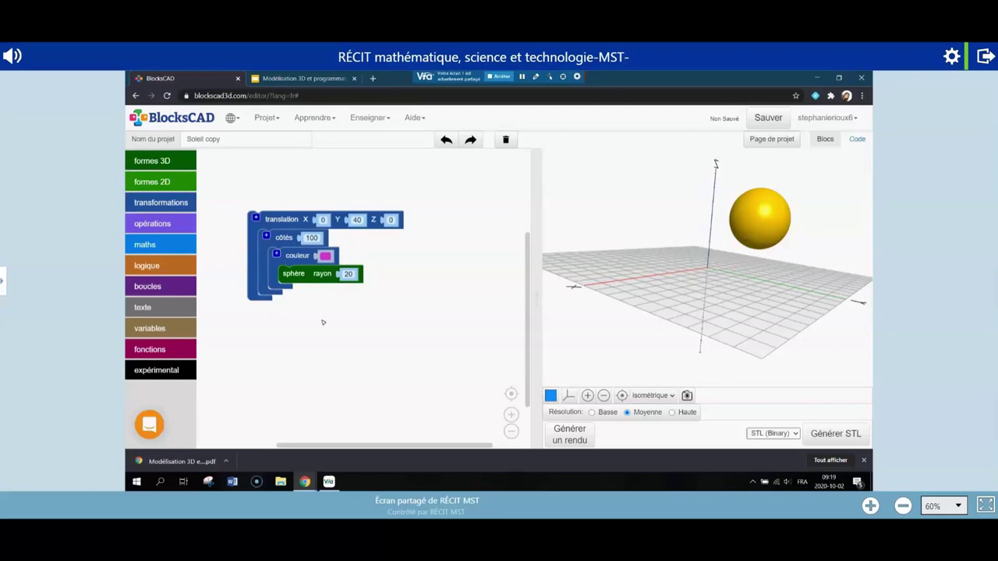
{"action": "left_click", "coordinate": [184, 209]}
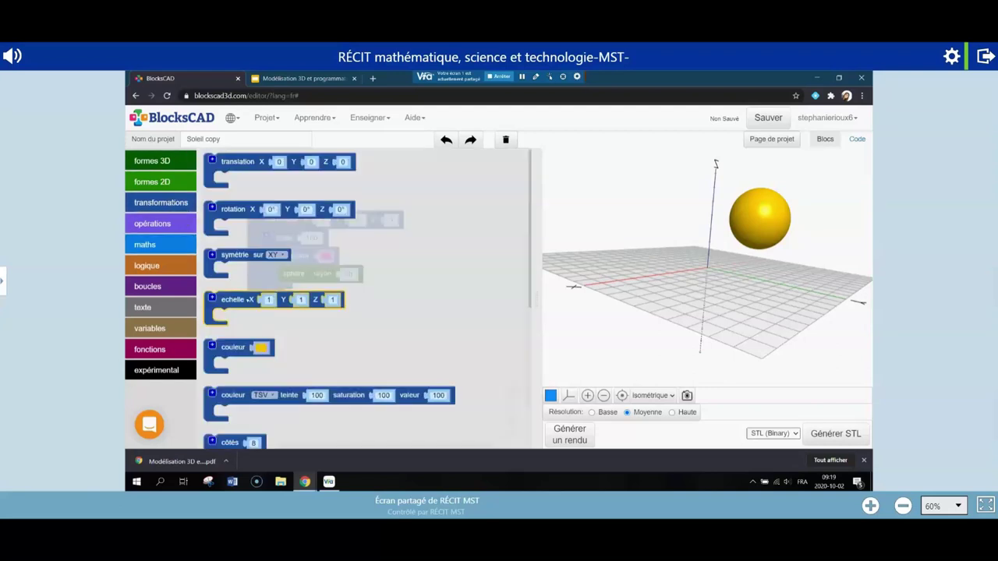
{"action": "left_click_drag", "start_coordinate": [248, 300], "coordinate": [309, 341]}
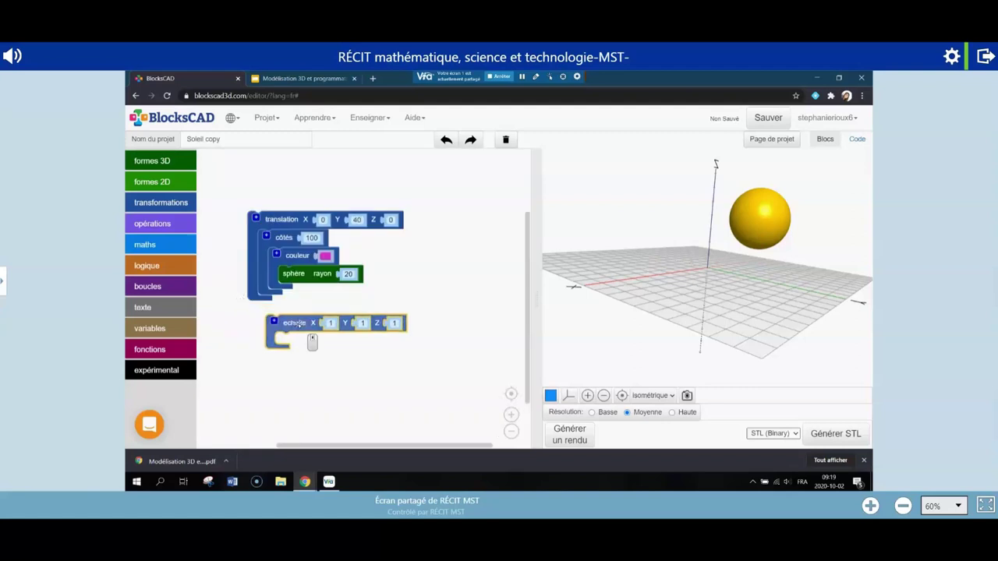
{"action": "left_click_drag", "start_coordinate": [298, 328], "coordinate": [282, 230]}
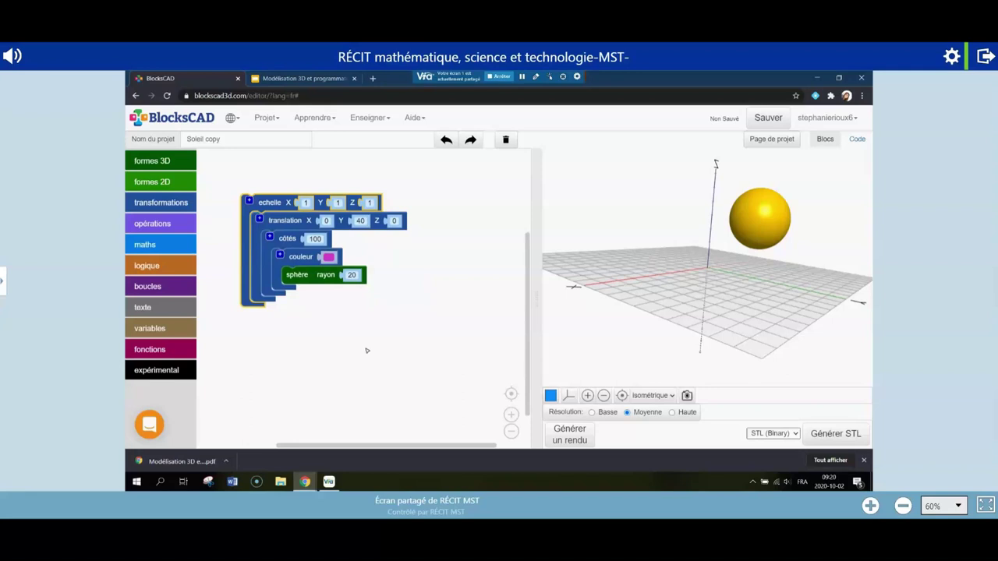
- Set the sphere's radius to 10 and render the model
{"action": "mouse_move", "coordinate": [681, 303]}
{"action": "left_mouse_down"}
{"action": "mouse_move", "coordinate": [662, 301]}
{"action": "mouse_move", "coordinate": [686, 310]}
{"action": "mouse_move", "coordinate": [679, 314]}
{"action": "left_mouse_up"}
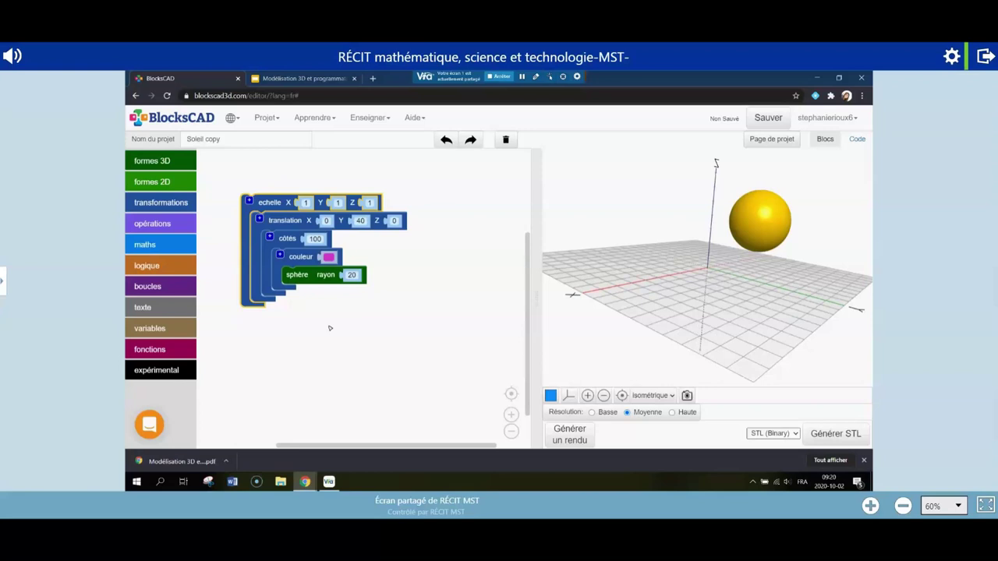
{"action": "left_click", "coordinate": [352, 274]}
{"action": "type", "text": "10"}
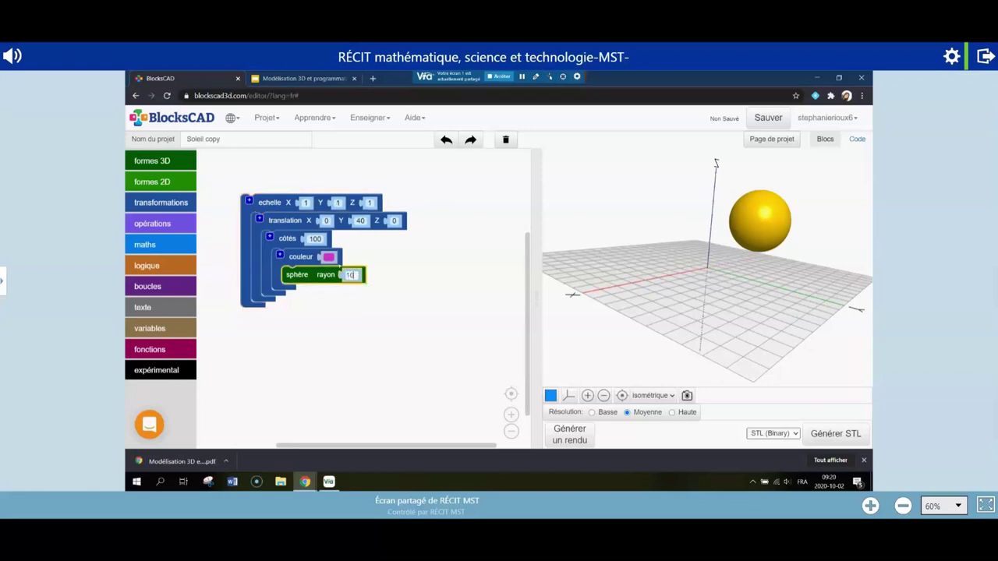
{"action": "left_click", "coordinate": [569, 434]}
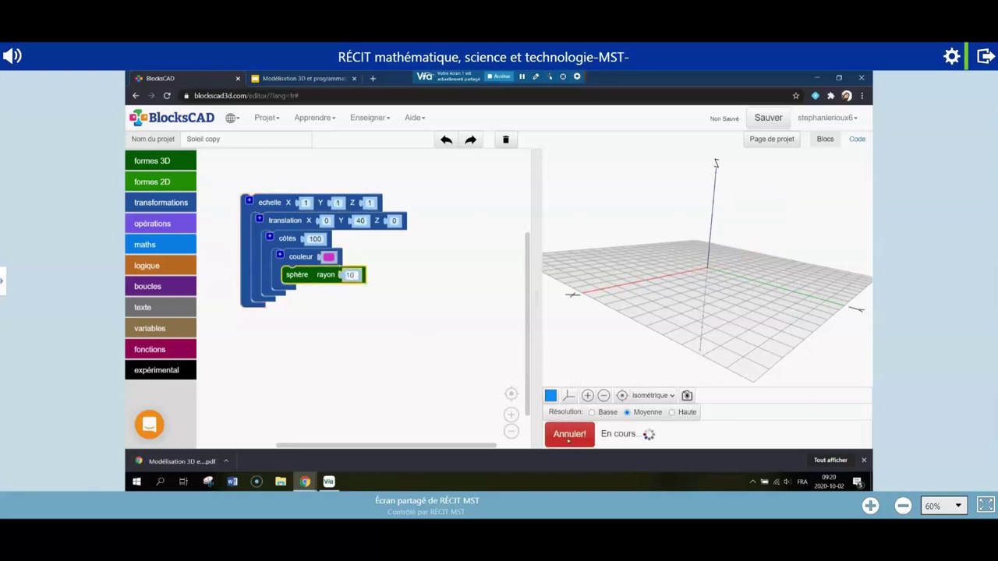
{"action": "left_click_drag", "start_coordinate": [714, 365], "coordinate": [667, 335]}
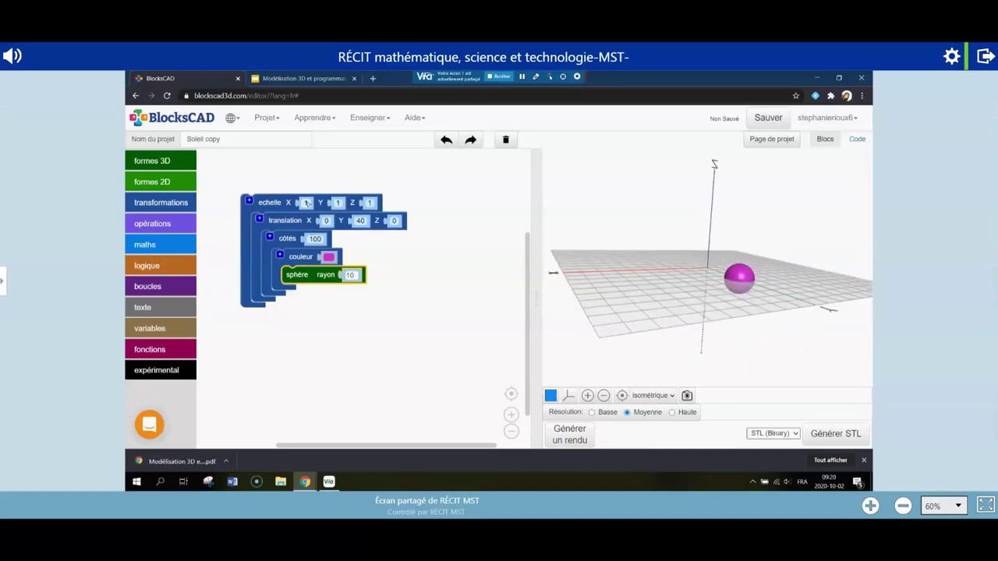
- Set the echelle block's X and Y factors to 2 and render the flattened sphere
{"action": "left_click", "coordinate": [307, 203]}
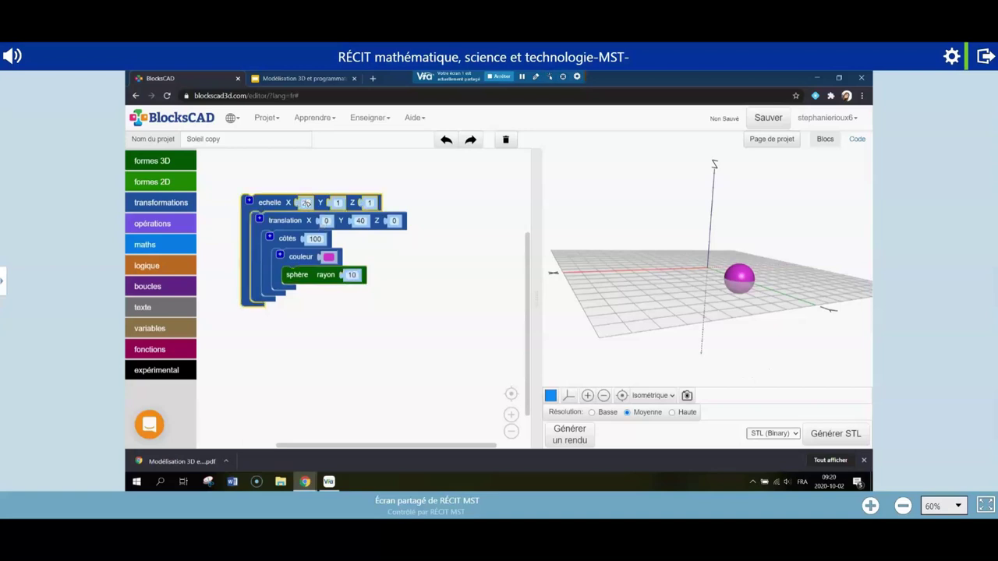
{"action": "left_click", "coordinate": [338, 203]}
{"action": "type", "text": "2"}
{"action": "left_click", "coordinate": [416, 382]}
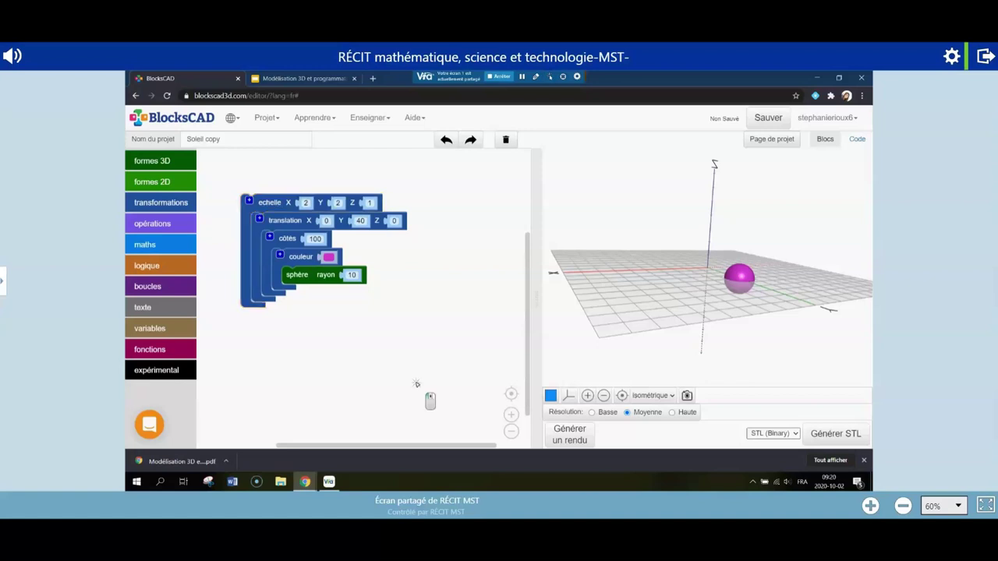
{"action": "left_click", "coordinate": [577, 434]}
{"action": "left_click_drag", "start_coordinate": [764, 352], "coordinate": [625, 322]}
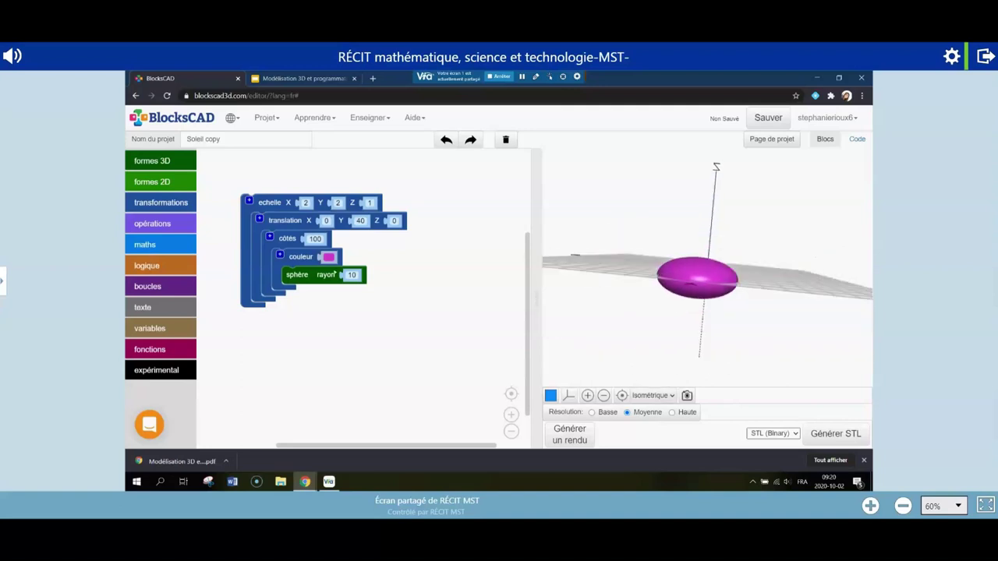
- Set the translation block's Z value to 10 and render the raised shape
{"action": "left_click", "coordinate": [395, 221]}
{"action": "type", "text": "10"}
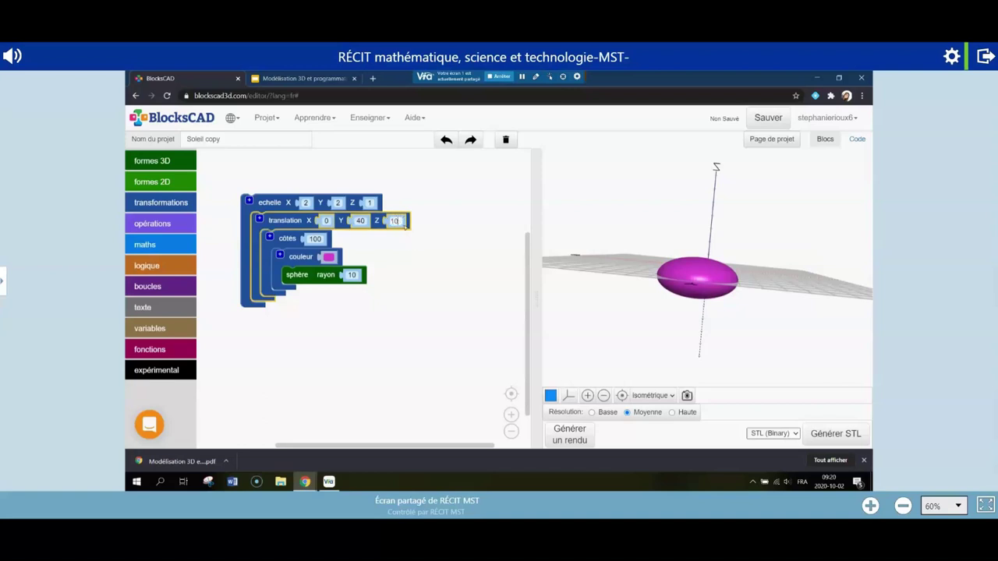
{"action": "left_click", "coordinate": [569, 434]}
{"action": "left_click_drag", "start_coordinate": [802, 314], "coordinate": [603, 280]}
{"action": "left_click_drag", "start_coordinate": [603, 281], "coordinate": [739, 331]}
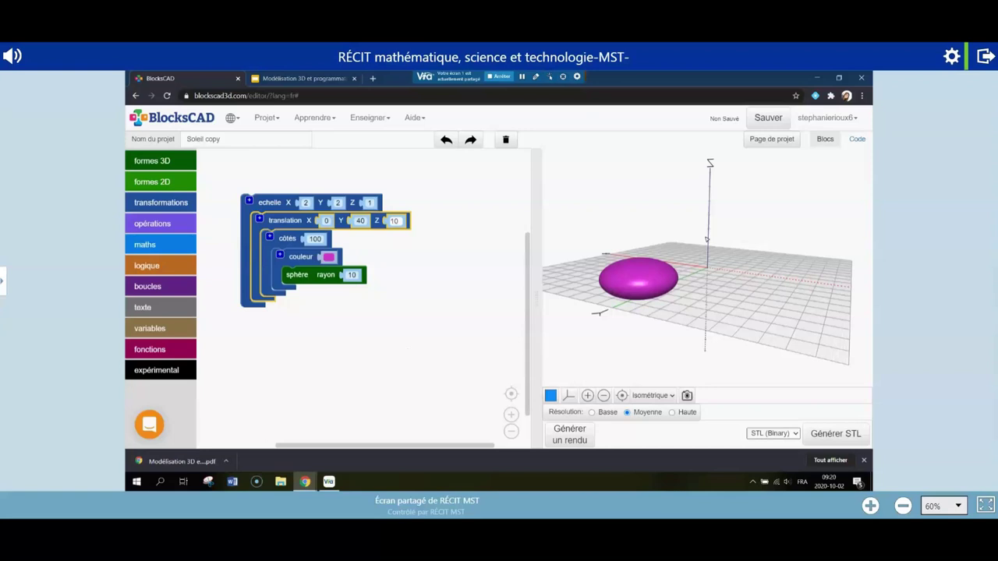
- Rename the project copy Smarties and save it
{"action": "left_click", "coordinate": [269, 140]}
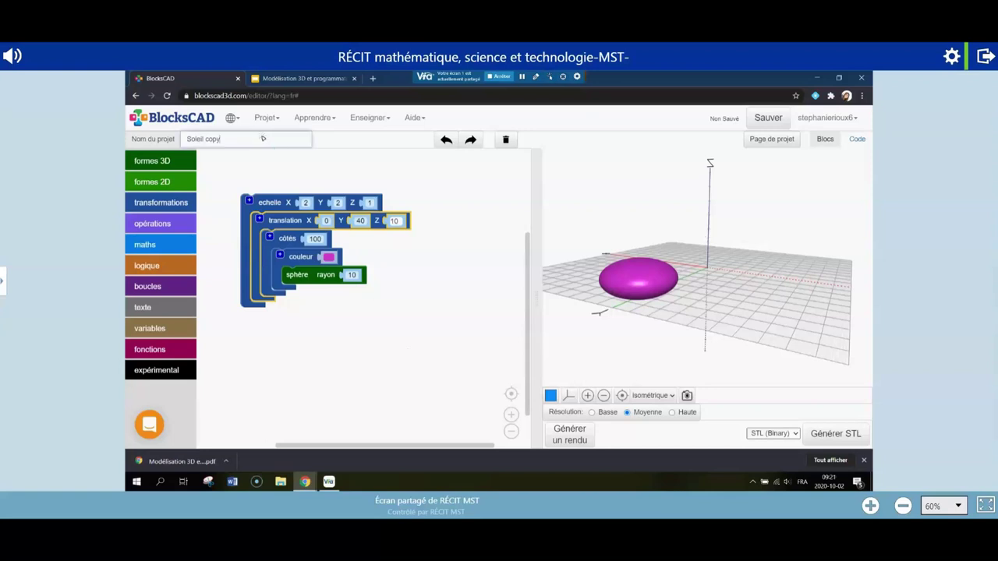
{"action": "key", "text": "BackSpace"}
{"action": "key", "text": "BackSpace"}
{"action": "key", "text": "BackSpace"}
{"action": "key", "text": "BackSpace"}
{"action": "key", "text": "BackSpace"}
{"action": "key", "text": "BackSpace"}
{"action": "key", "text": "BackSpace"}
{"action": "key", "text": "BackSpace"}
{"action": "key", "text": "BackSpace"}
{"action": "key", "text": "BackSpace"}
{"action": "key", "text": "BackSpace"}
{"action": "type", "text": "Smarties"}
{"action": "left_click", "coordinate": [766, 116]}
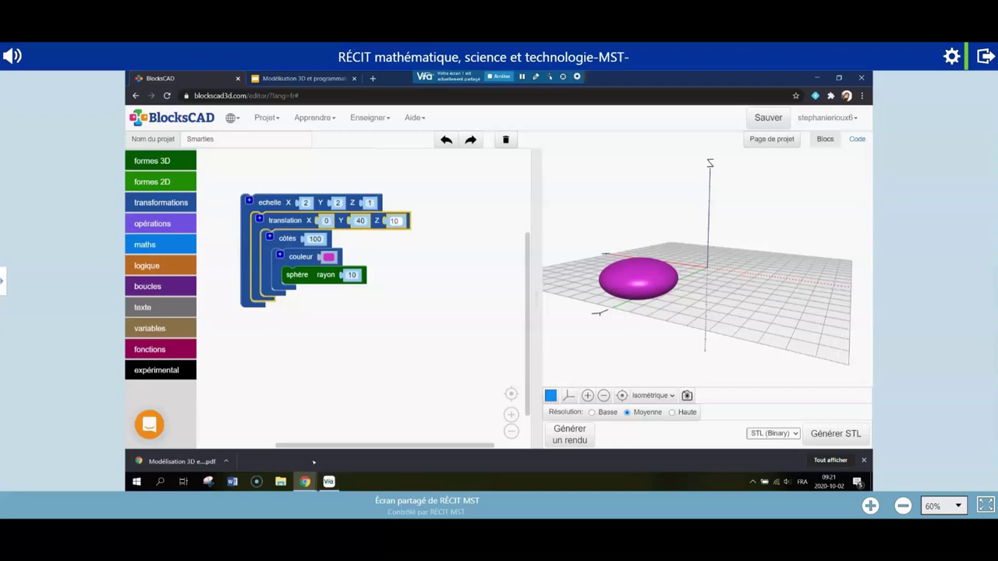
- Switch to the Via meeting to check the public chat, and return to BlocksCAD
{"action": "left_click", "coordinate": [329, 481]}
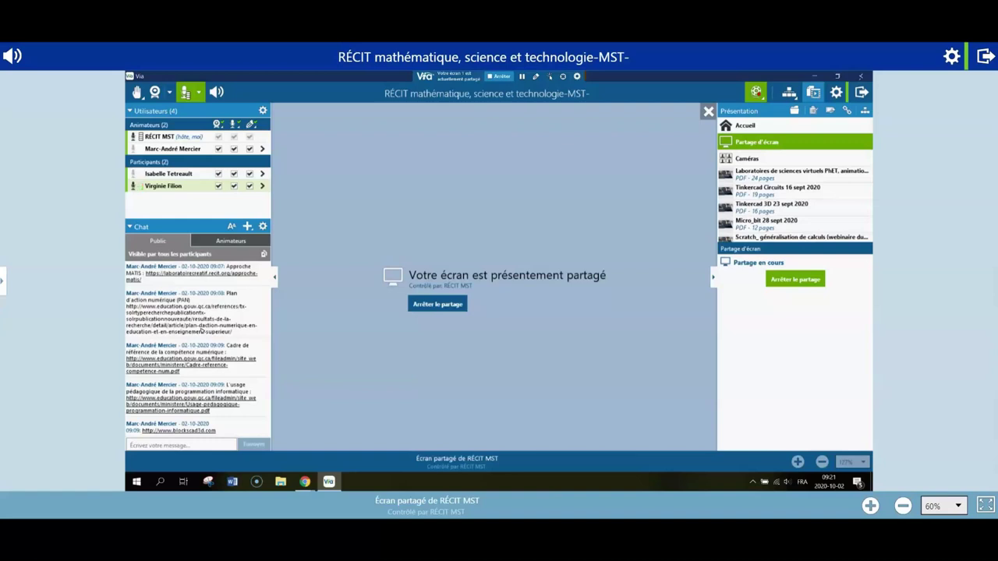
{"action": "mouse_move", "coordinate": [305, 481]}
{"action": "left_click", "coordinate": [294, 458]}
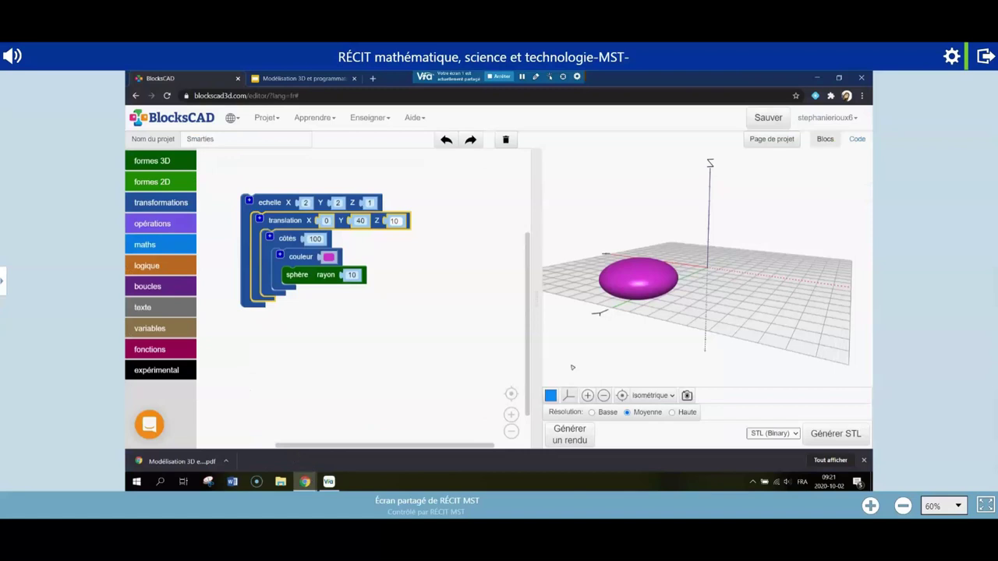
- Create a new blank project
{"action": "left_click", "coordinate": [621, 395]}
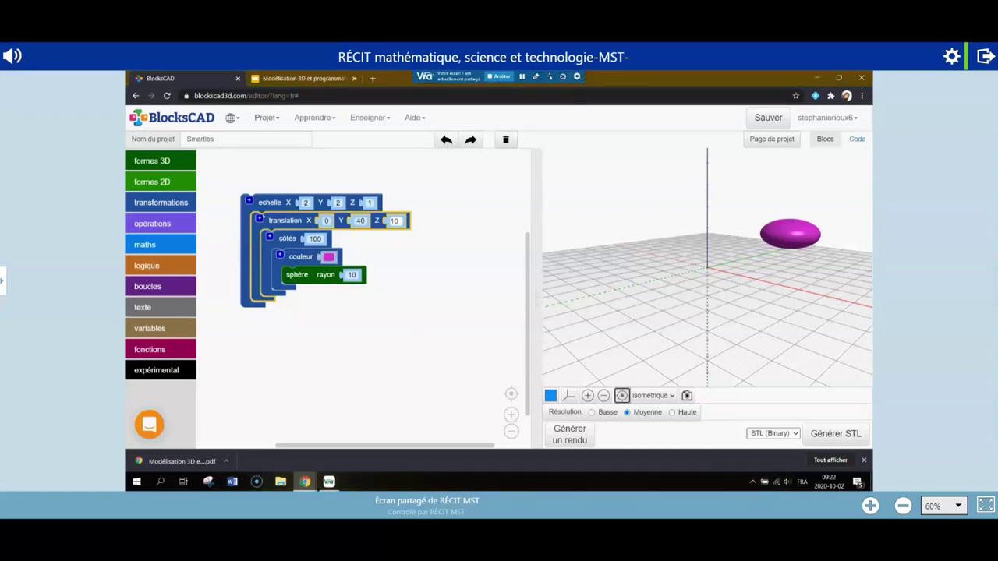
{"action": "left_click", "coordinate": [276, 118]}
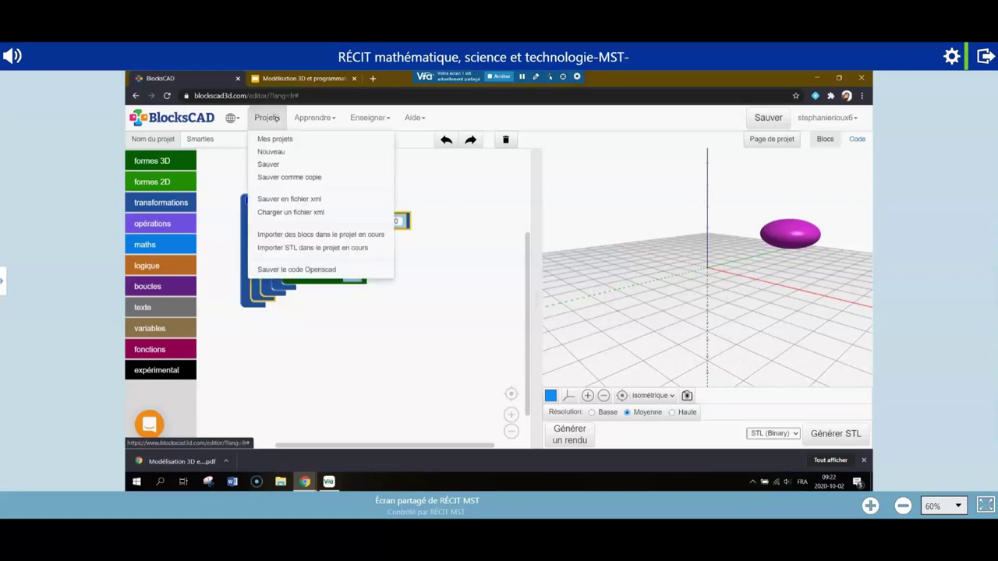
{"action": "left_click", "coordinate": [277, 151]}
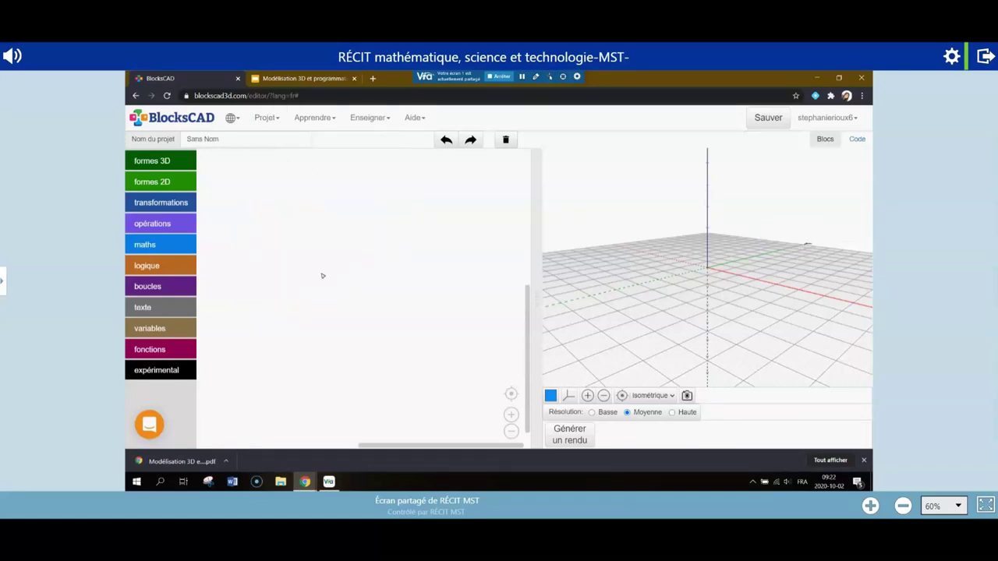
- Add a cube block with its default dimensions to the workspace and render it
{"action": "left_click", "coordinate": [164, 161]}
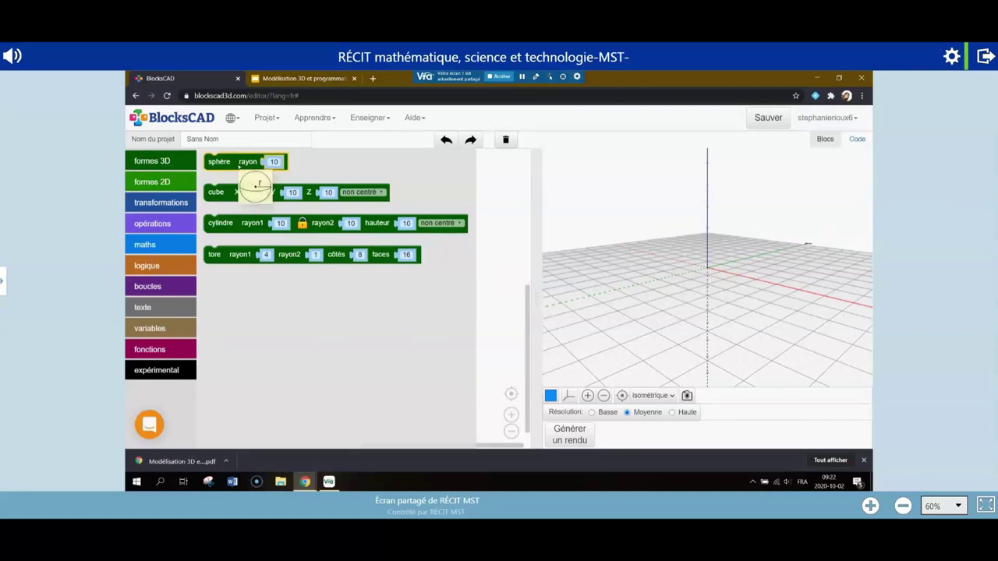
{"action": "left_click_drag", "start_coordinate": [216, 192], "coordinate": [246, 206]}
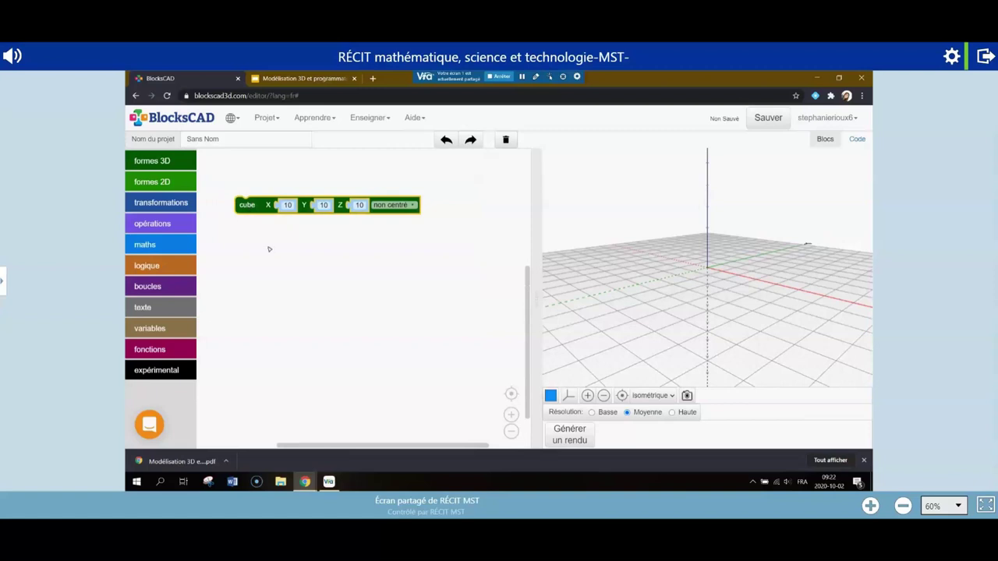
{"action": "left_click", "coordinate": [577, 440]}
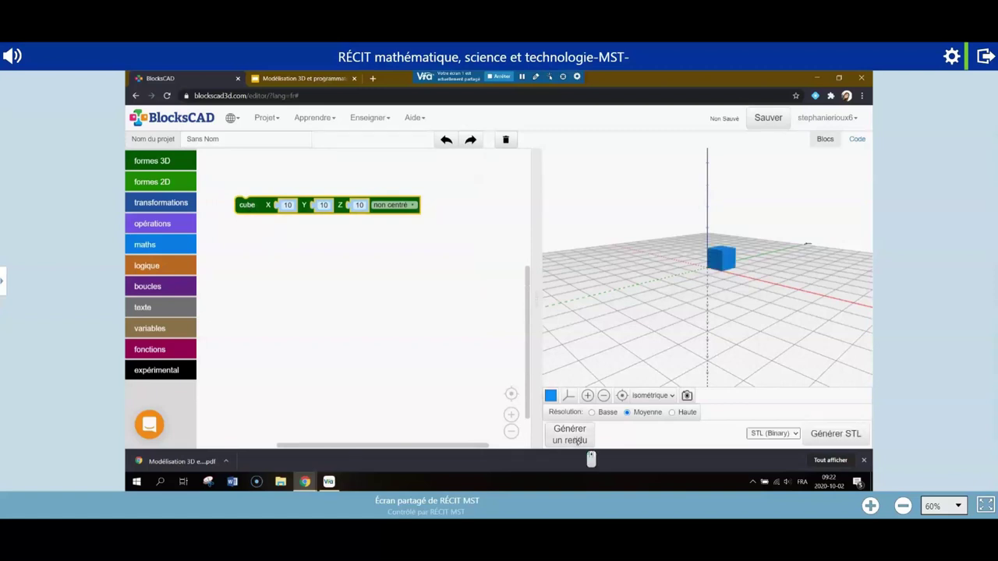
{"action": "scroll", "coordinate": [686, 327], "scroll_direction": "up", "scroll_amount": 3}
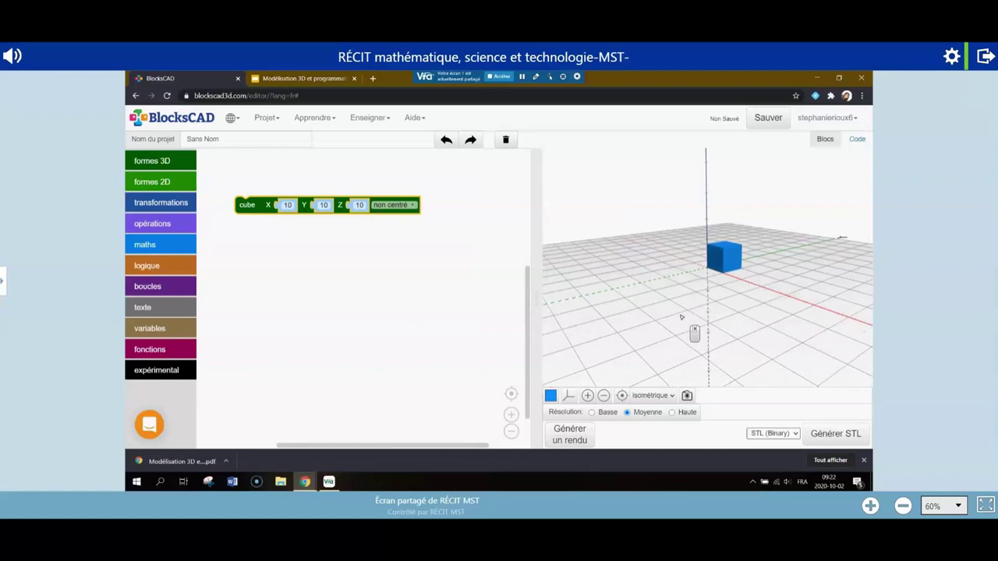
{"action": "left_click_drag", "start_coordinate": [871, 312], "coordinate": [714, 331]}
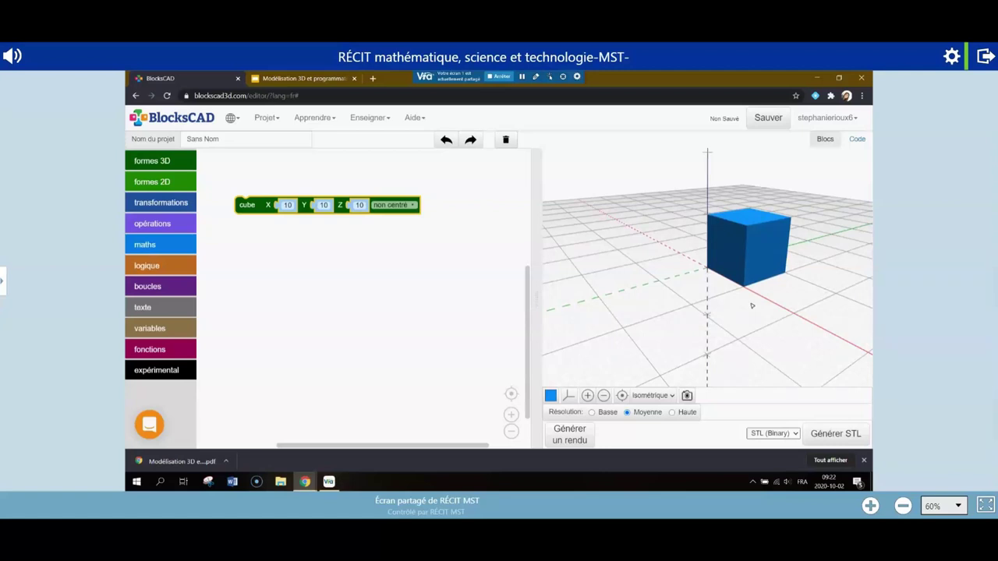
{"action": "left_click_drag", "start_coordinate": [753, 305], "coordinate": [746, 323]}
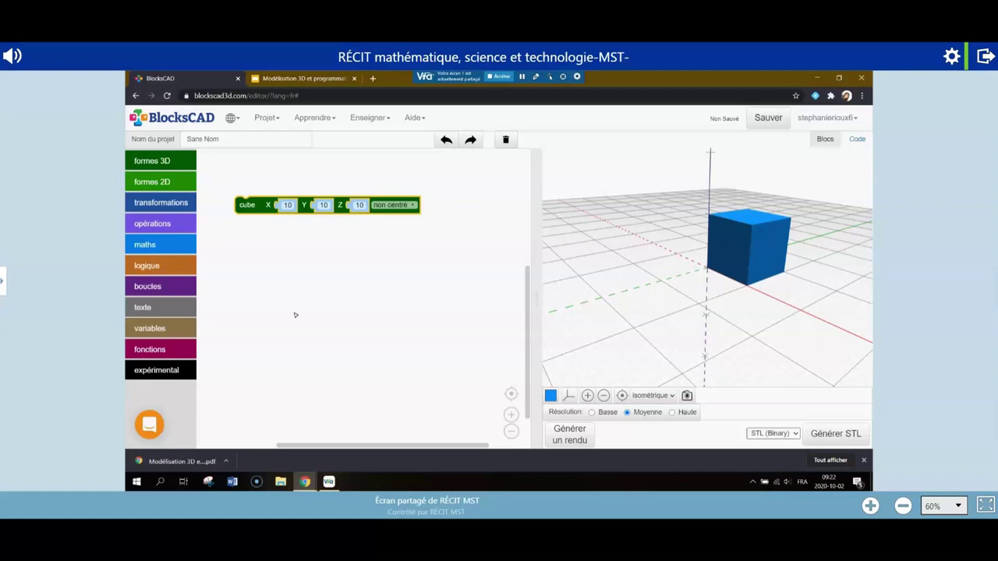
- Set the cube's Y and Z dimensions to 20 and render the resized box
{"action": "left_click", "coordinate": [323, 205]}
{"action": "type", "text": "20"}
{"action": "left_click", "coordinate": [359, 204]}
{"action": "type", "text": "20"}
{"action": "left_click", "coordinate": [390, 272]}
{"action": "left_click", "coordinate": [561, 436]}
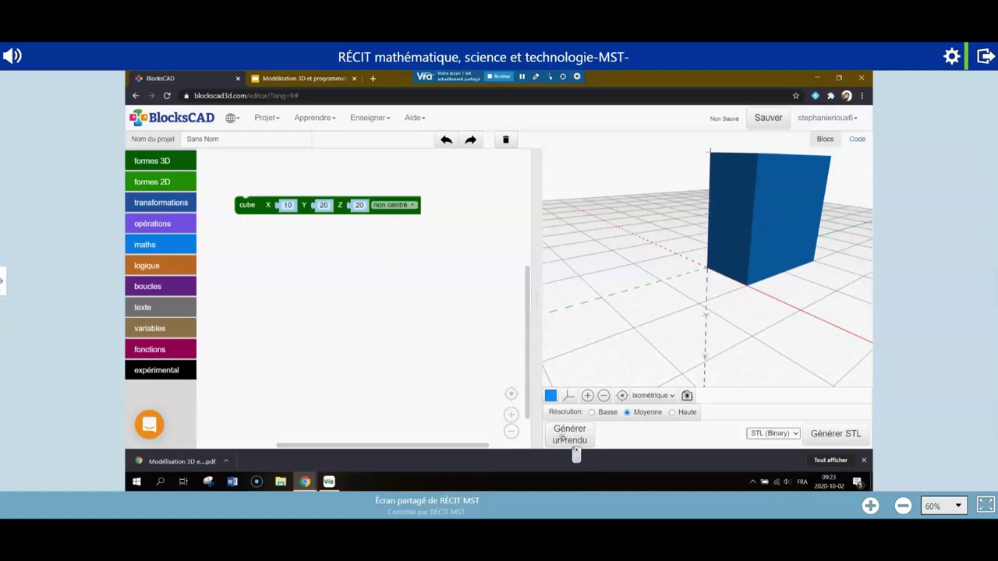
{"action": "left_click_drag", "start_coordinate": [619, 285], "coordinate": [698, 339]}
{"action": "scroll", "coordinate": [620, 307], "scroll_direction": "down", "scroll_amount": 3}
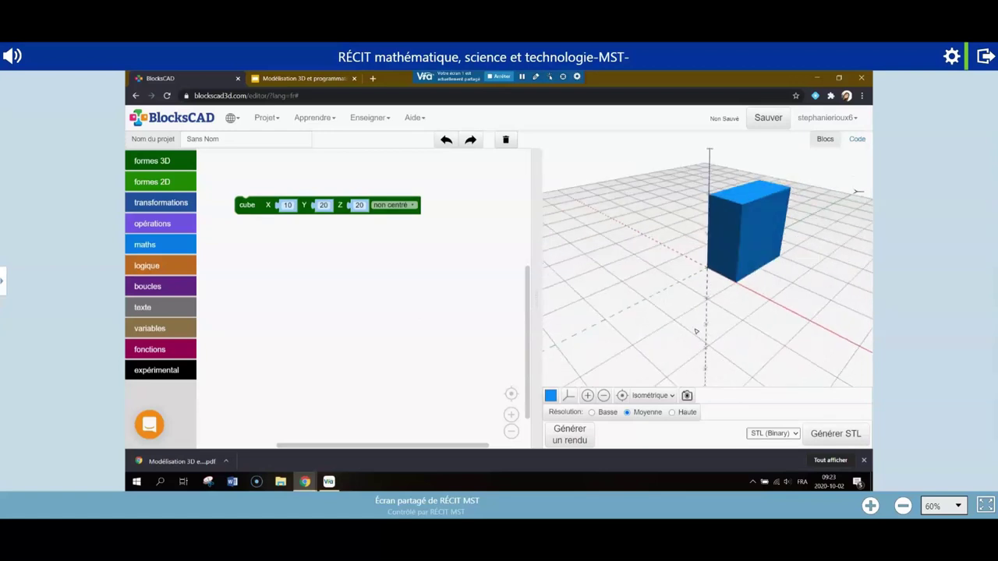
{"action": "left_click_drag", "start_coordinate": [679, 307], "coordinate": [638, 296]}
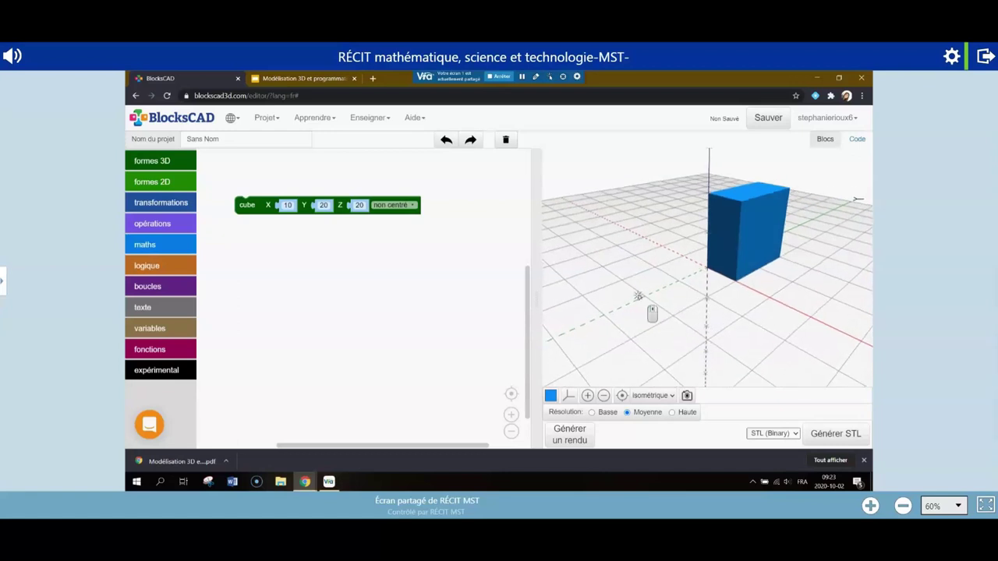
{"action": "right_click_drag", "start_coordinate": [638, 295], "coordinate": [639, 297]}
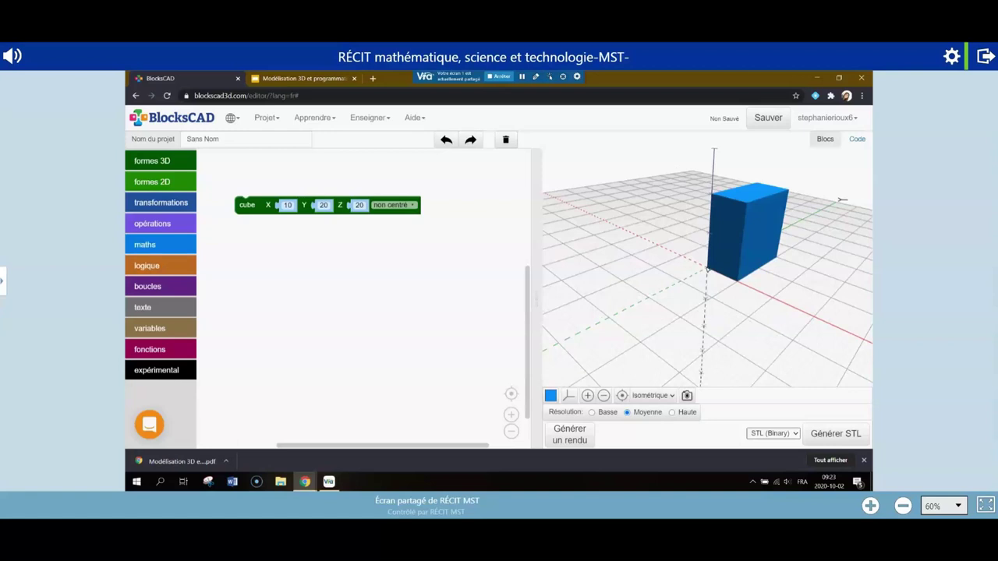
- Switch the cube's positioning option to centré and render it
{"action": "left_click", "coordinate": [417, 209]}
{"action": "left_click", "coordinate": [394, 205]}
{"action": "left_click", "coordinate": [400, 225]}
{"action": "left_click", "coordinate": [561, 438]}
{"action": "left_click_drag", "start_coordinate": [690, 328], "coordinate": [741, 317]}
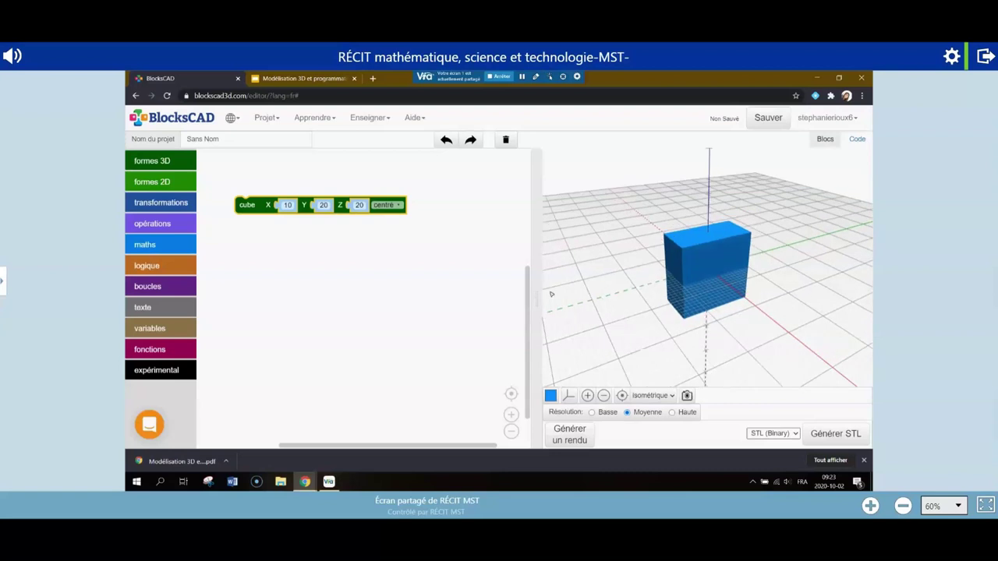
- Switch the cube's positioning option back to non centré and render it
{"action": "left_click", "coordinate": [397, 206]}
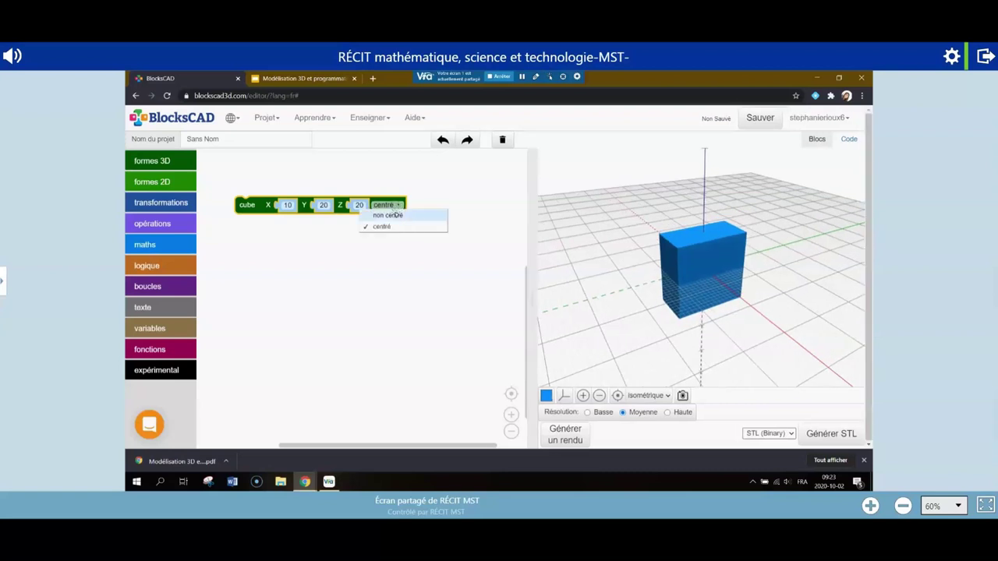
{"action": "left_click", "coordinate": [387, 215]}
{"action": "left_click", "coordinate": [565, 438]}
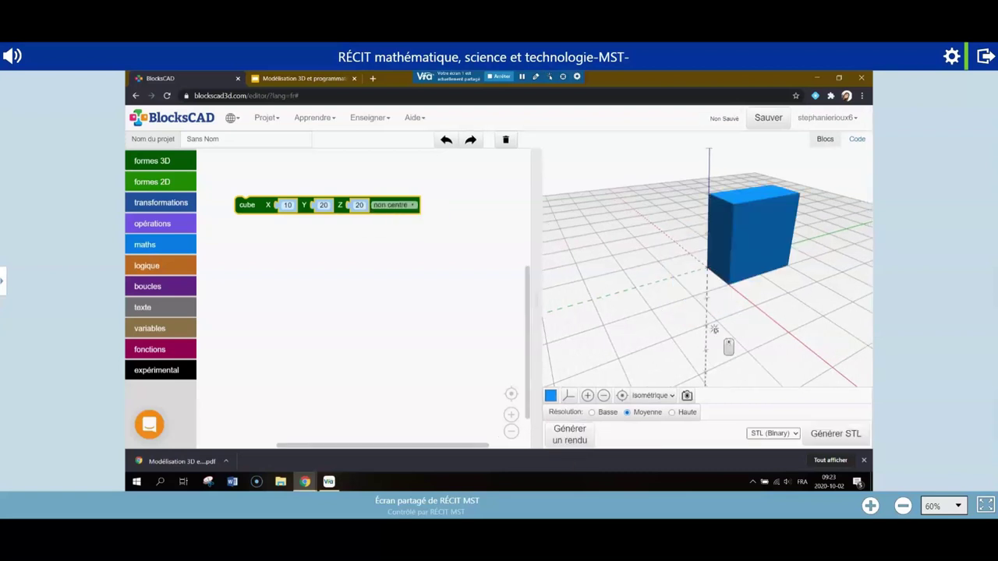
- Set the cube's Y and Z dimensions to 10
{"action": "left_click", "coordinate": [324, 204]}
{"action": "type", "text": "10"}
{"action": "left_click", "coordinate": [357, 205]}
{"action": "type", "text": "10"}
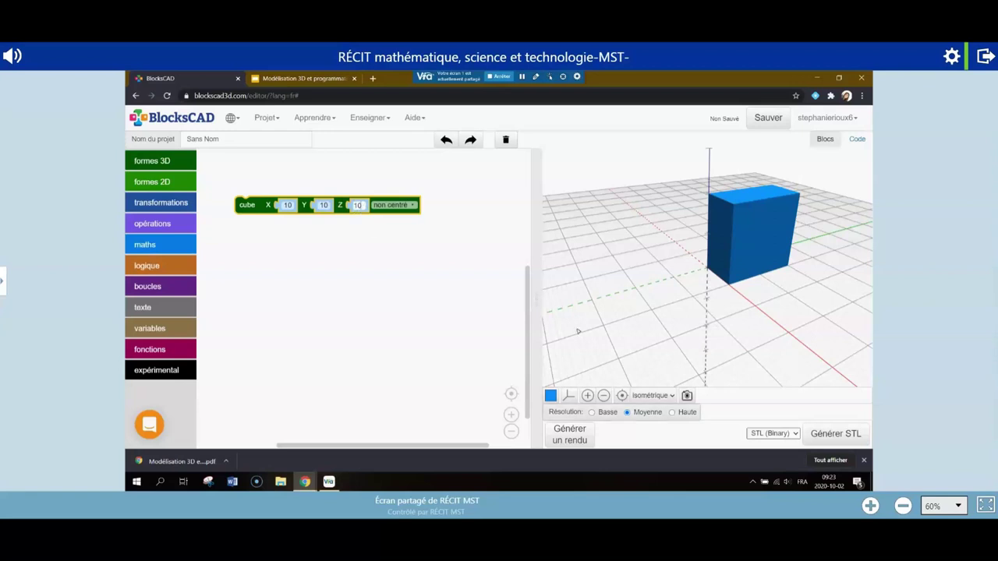
- Render the cube with all sides set to 10 and inspect it from several angles
{"action": "left_click", "coordinate": [570, 441]}
{"action": "scroll", "coordinate": [746, 356], "scroll_direction": "up", "scroll_amount": 5}
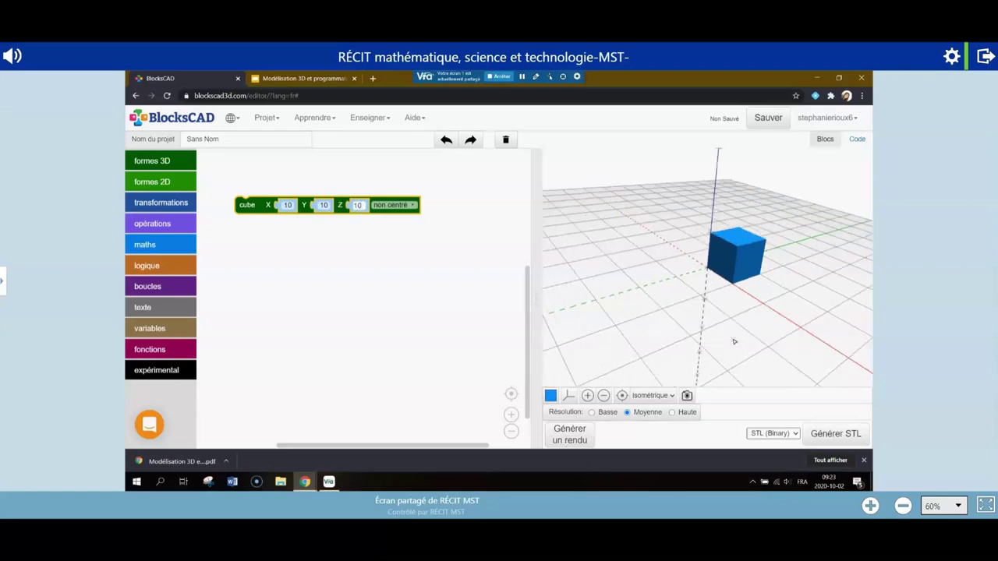
{"action": "scroll", "coordinate": [748, 337], "scroll_direction": "up", "scroll_amount": 3}
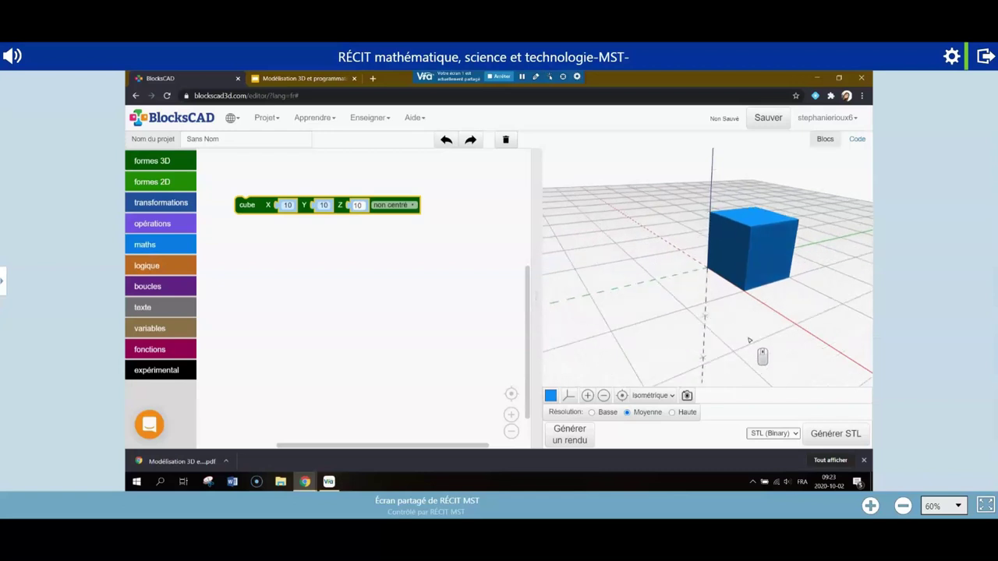
{"action": "left_click_drag", "start_coordinate": [740, 347], "coordinate": [809, 349]}
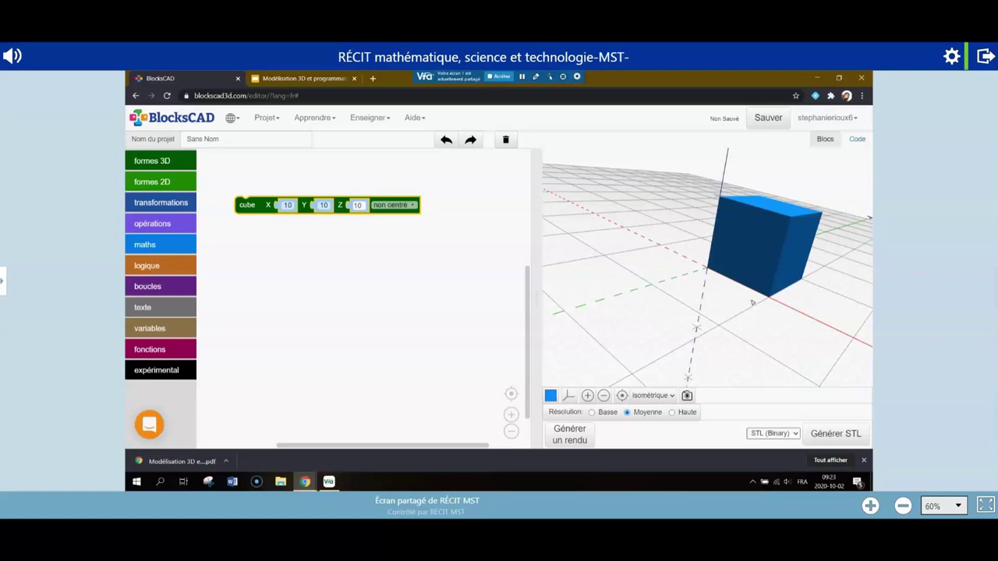
{"action": "scroll", "coordinate": [815, 331], "scroll_direction": "down", "scroll_amount": 3}
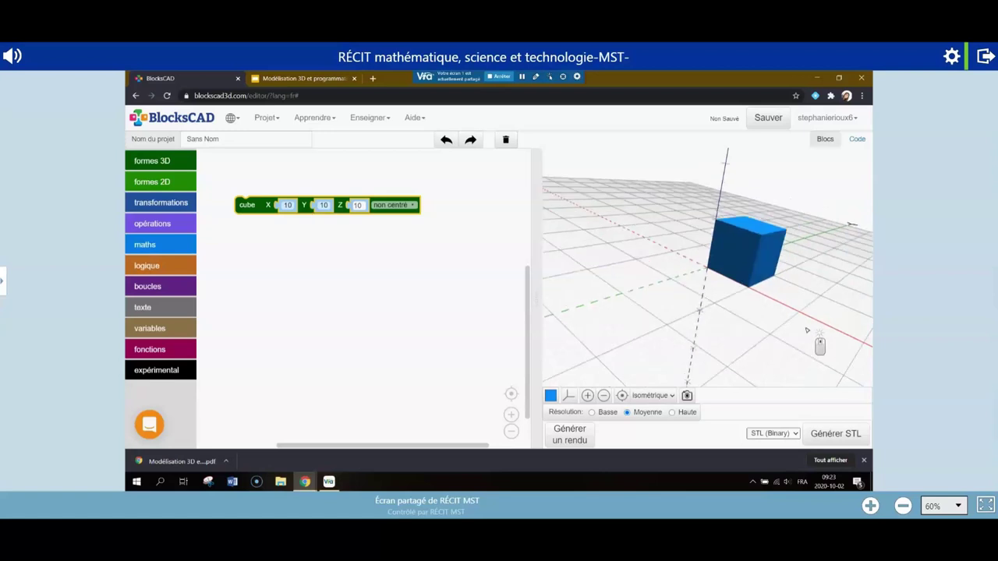
{"action": "scroll", "coordinate": [768, 328], "scroll_direction": "up", "scroll_amount": 1}
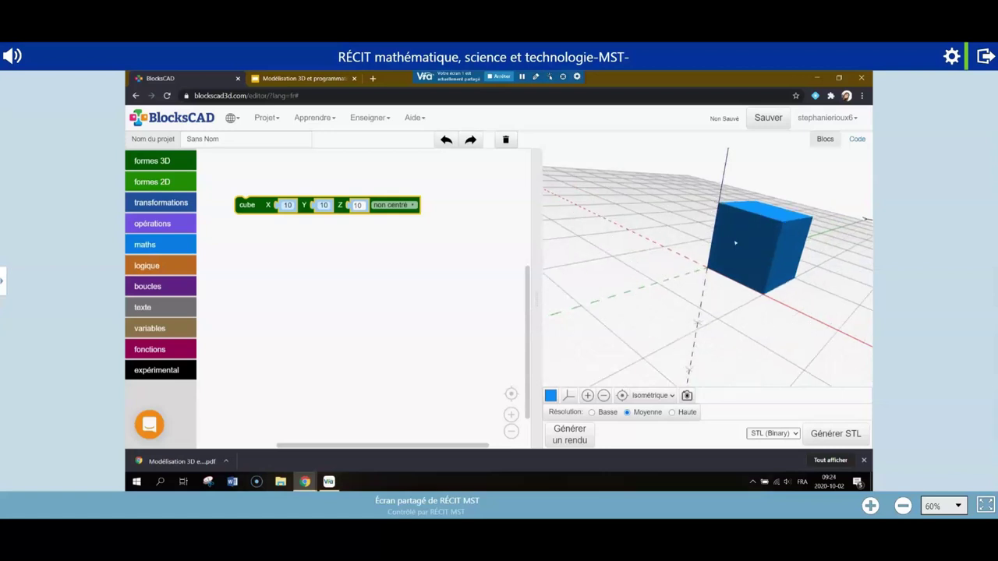
{"action": "left_click_drag", "start_coordinate": [734, 243], "coordinate": [646, 297]}
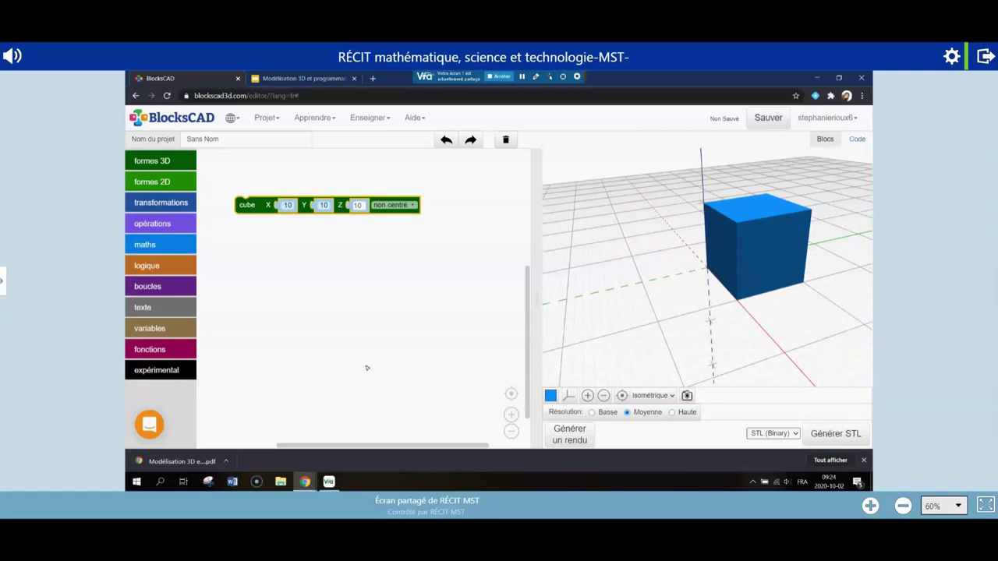
- Look through the available transformation blocks
{"action": "double_click", "coordinate": [277, 142]}
{"action": "left_click", "coordinate": [276, 141]}
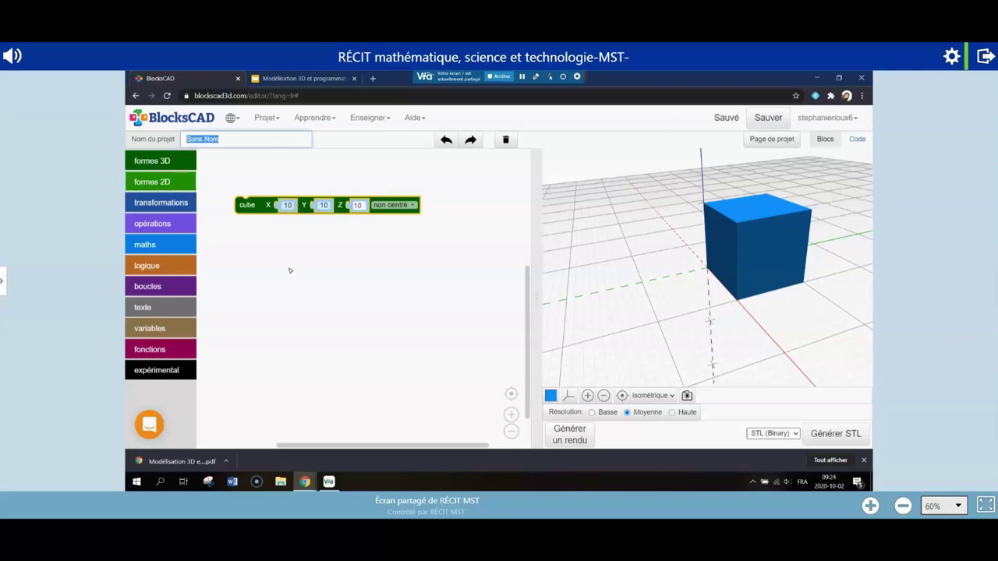
{"action": "left_click", "coordinate": [164, 203]}
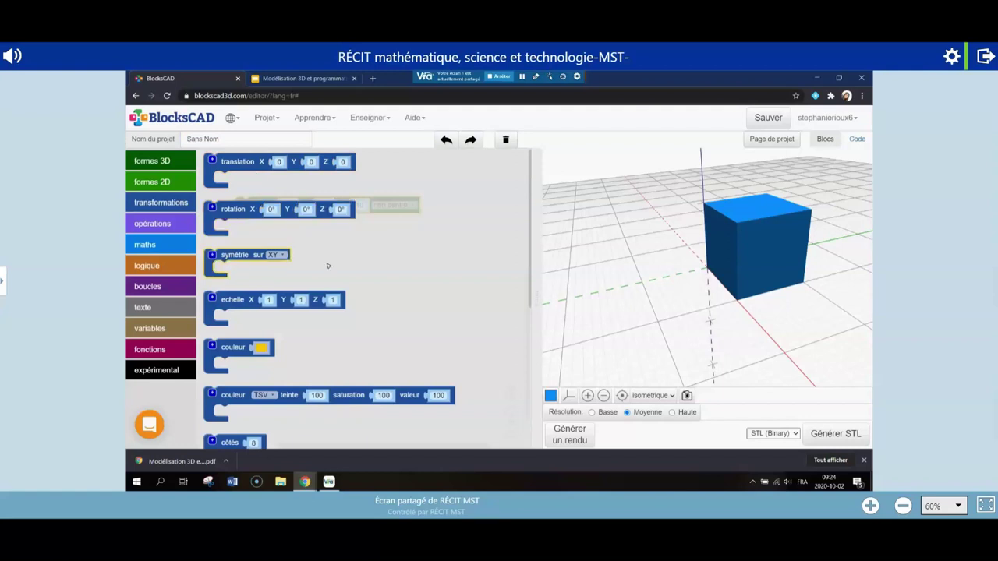
{"action": "scroll", "coordinate": [351, 296], "scroll_direction": "down", "scroll_amount": 5}
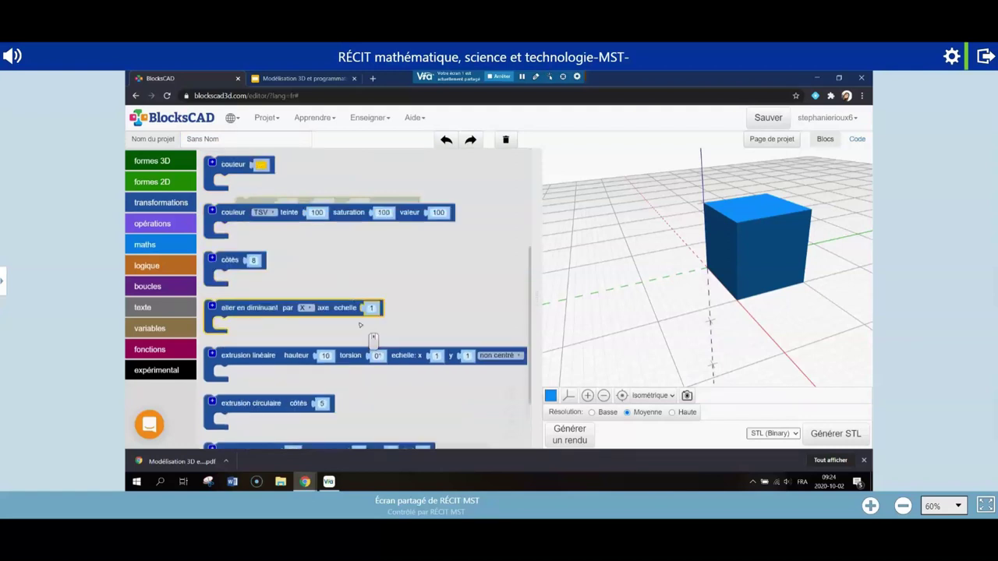
{"action": "scroll", "coordinate": [360, 324], "scroll_direction": "up", "scroll_amount": 5}
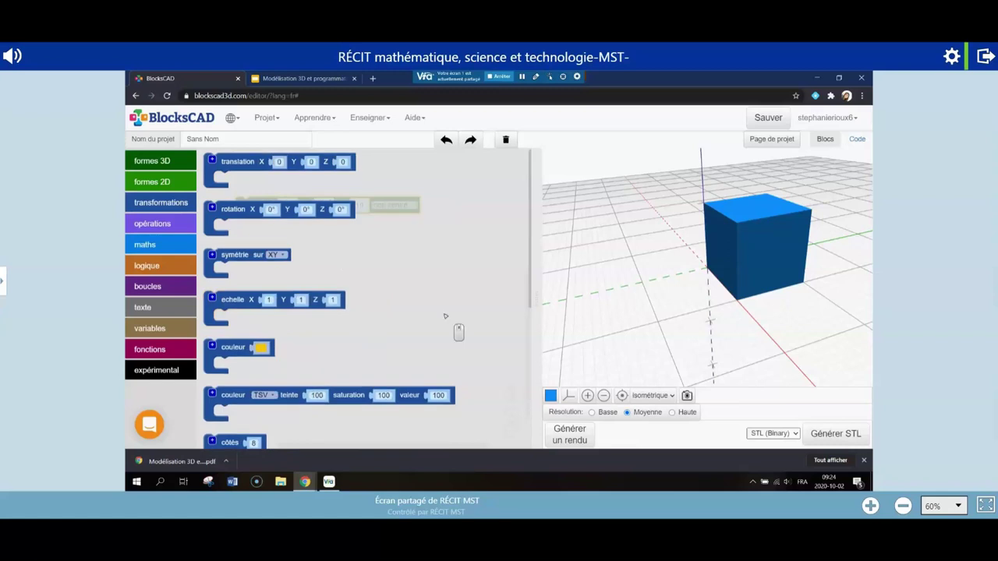
{"action": "scroll", "coordinate": [566, 296], "scroll_direction": "down", "scroll_amount": 2}
{"action": "scroll", "coordinate": [567, 296], "scroll_direction": "up", "scroll_amount": 1}
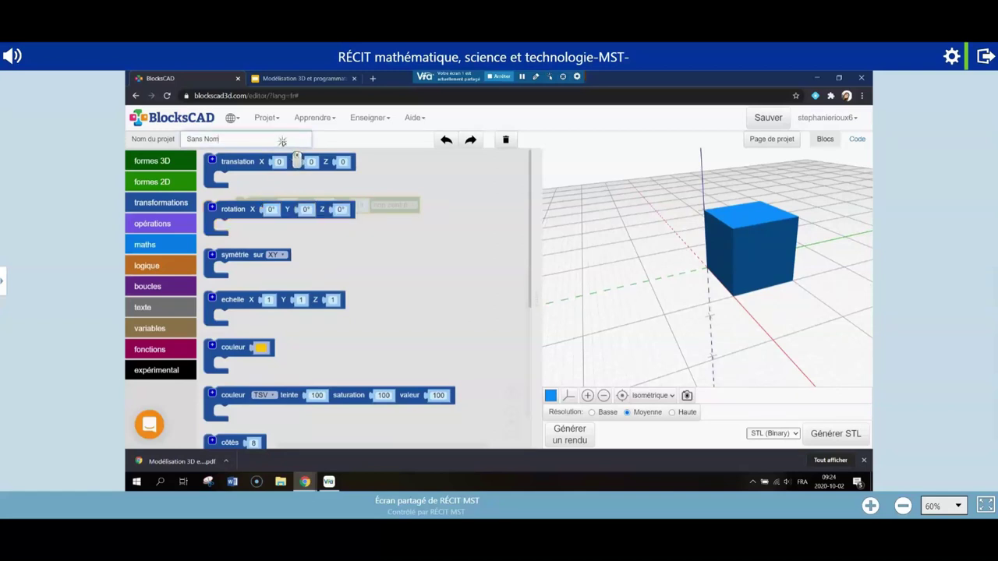
- Name the project Cube and save it
{"action": "left_click", "coordinate": [241, 139]}
{"action": "key", "text": "BackSpace"}
{"action": "key", "text": "BackSpace"}
{"action": "key", "text": "BackSpace"}
{"action": "key", "text": "BackSpace"}
{"action": "key", "text": "BackSpace"}
{"action": "key", "text": "BackSpace"}
{"action": "key", "text": "BackSpace"}
{"action": "key", "text": "BackSpace"}
{"action": "type", "text": "Cube"}
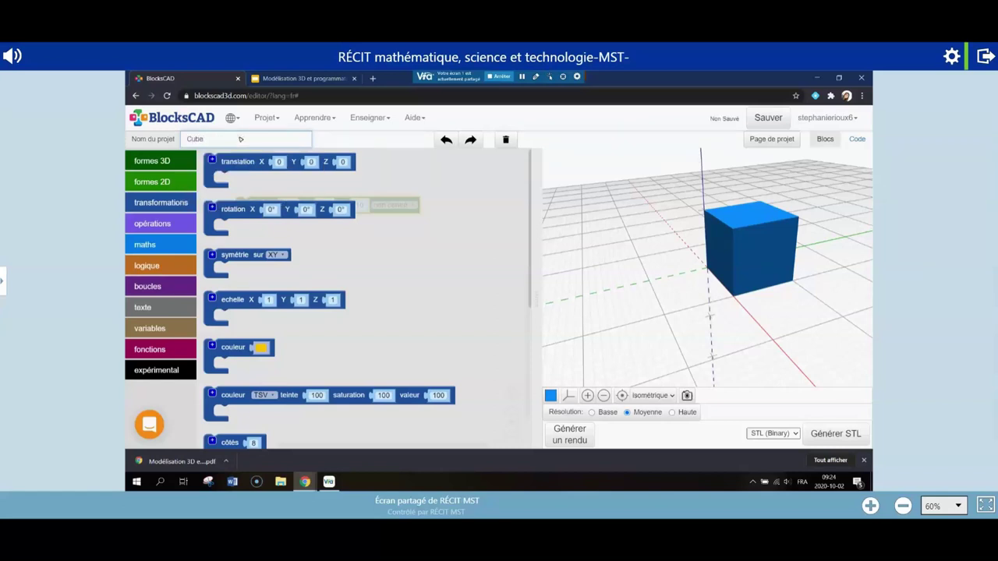
{"action": "left_click", "coordinate": [776, 113]}
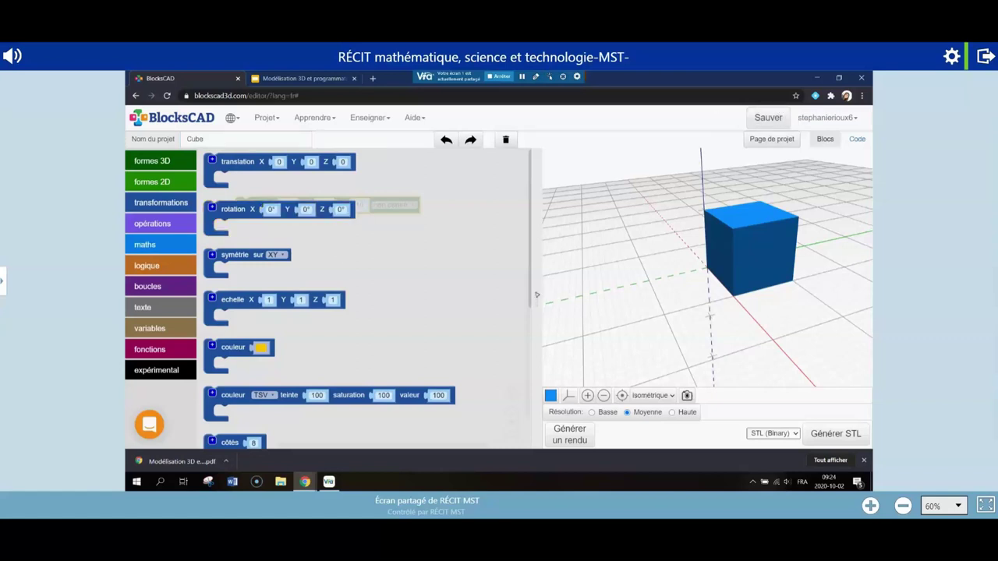
- Start a new project and place a cylindre block in the workspace
{"action": "left_click", "coordinate": [265, 118]}
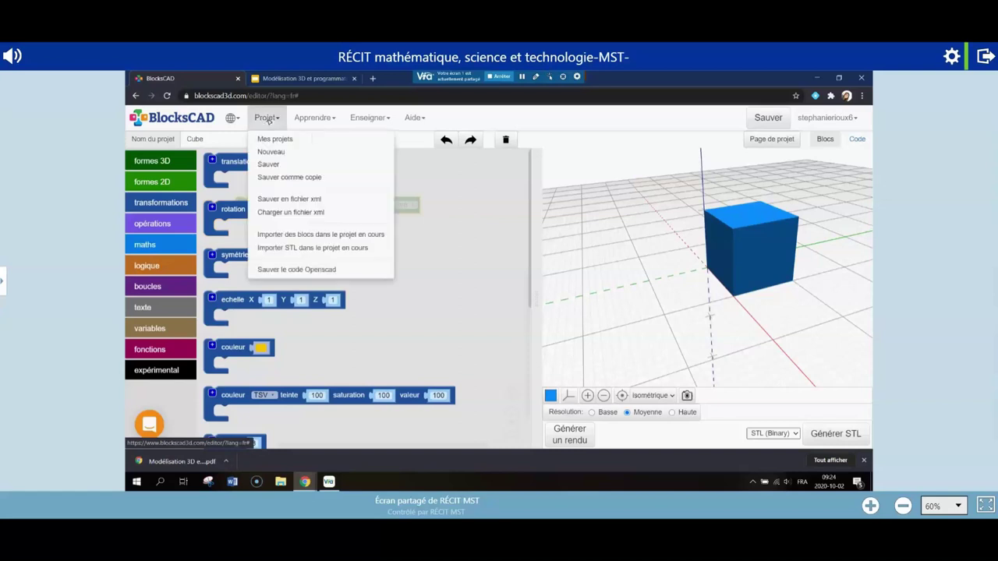
{"action": "left_click", "coordinate": [271, 151]}
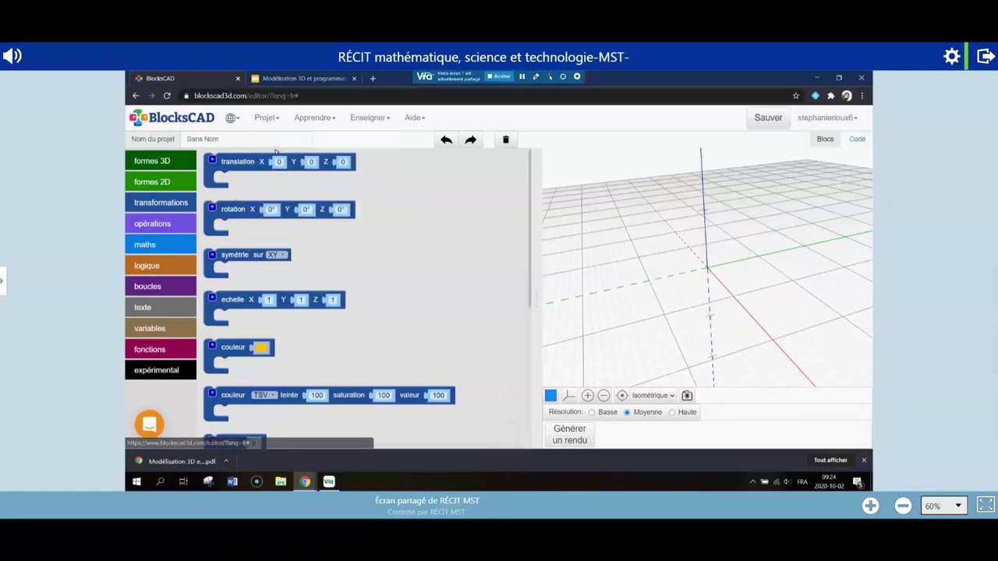
{"action": "left_click", "coordinate": [168, 163]}
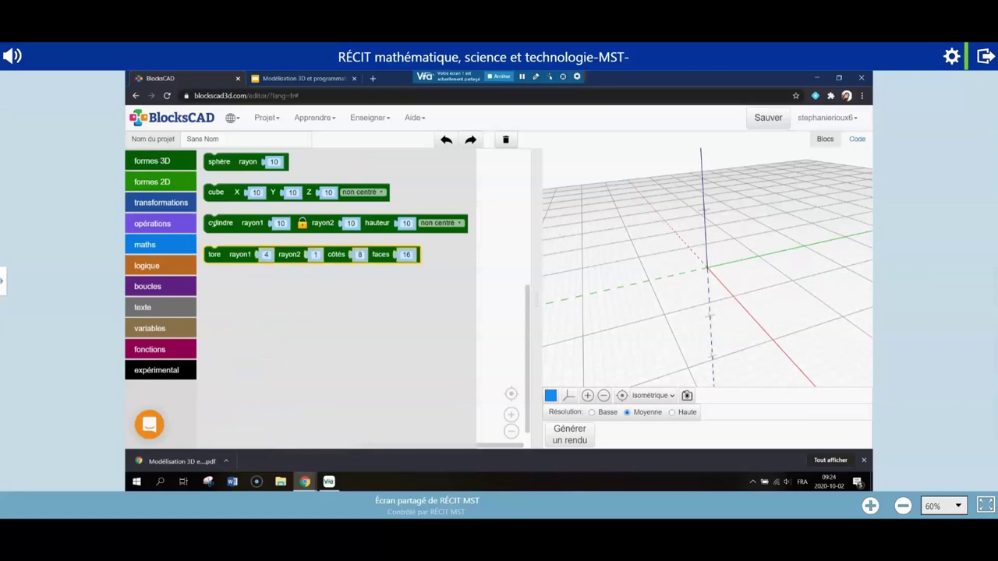
{"action": "left_click_drag", "start_coordinate": [220, 226], "coordinate": [235, 221]}
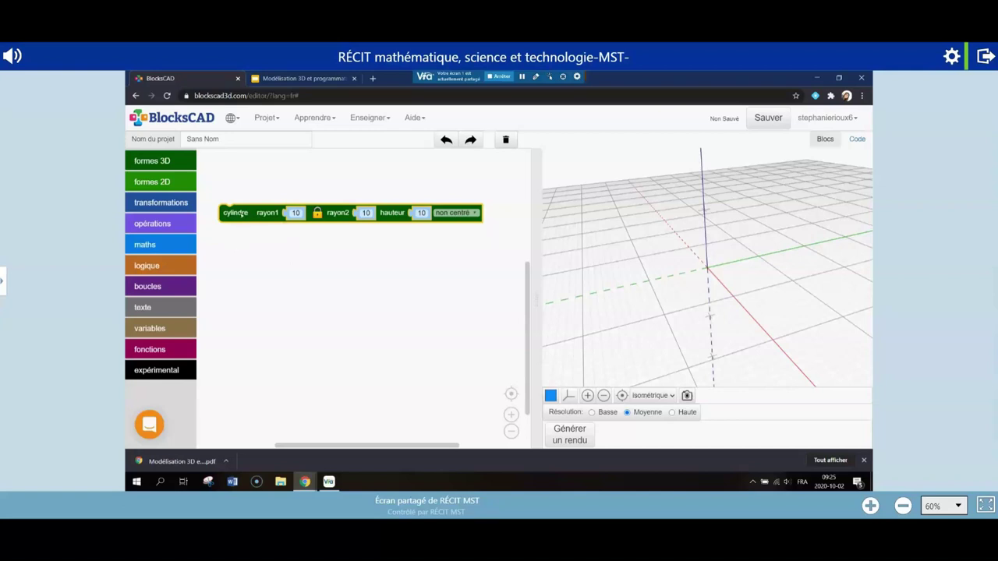
- Render the cylinder and view it from the side
{"action": "mouse_move", "coordinate": [242, 213]}
{"action": "left_click", "coordinate": [569, 434]}
{"action": "left_click_drag", "start_coordinate": [653, 357], "coordinate": [749, 313]}
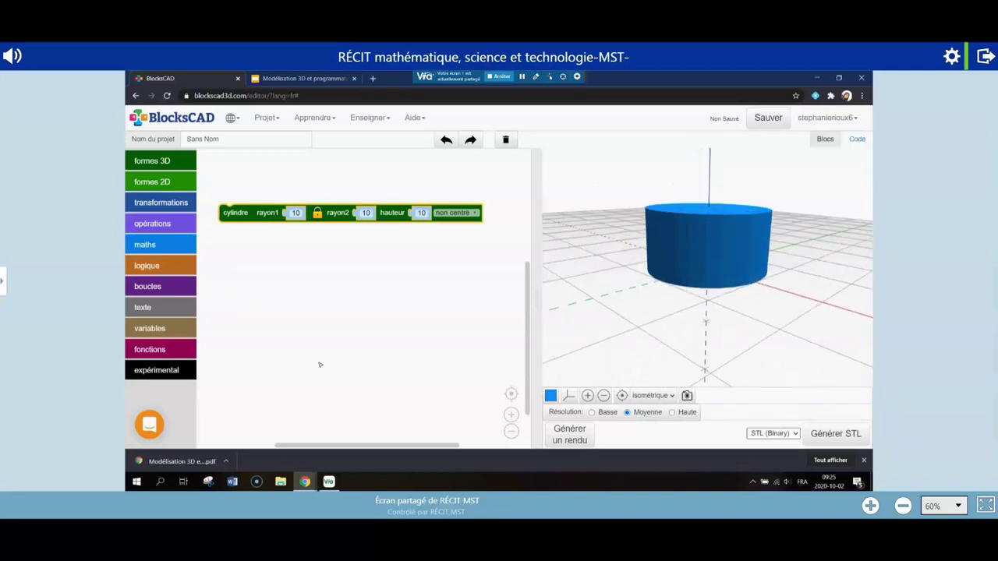
- Wrap the cylinder in a côtés block and set its number of sides to 100
{"action": "left_click", "coordinate": [159, 204]}
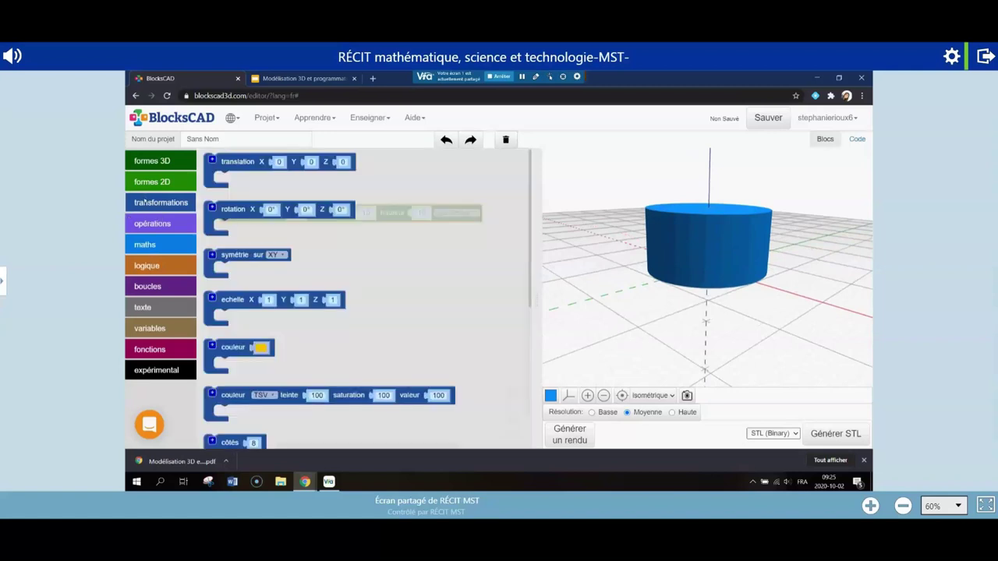
{"action": "scroll", "coordinate": [379, 356], "scroll_direction": "down", "scroll_amount": 2}
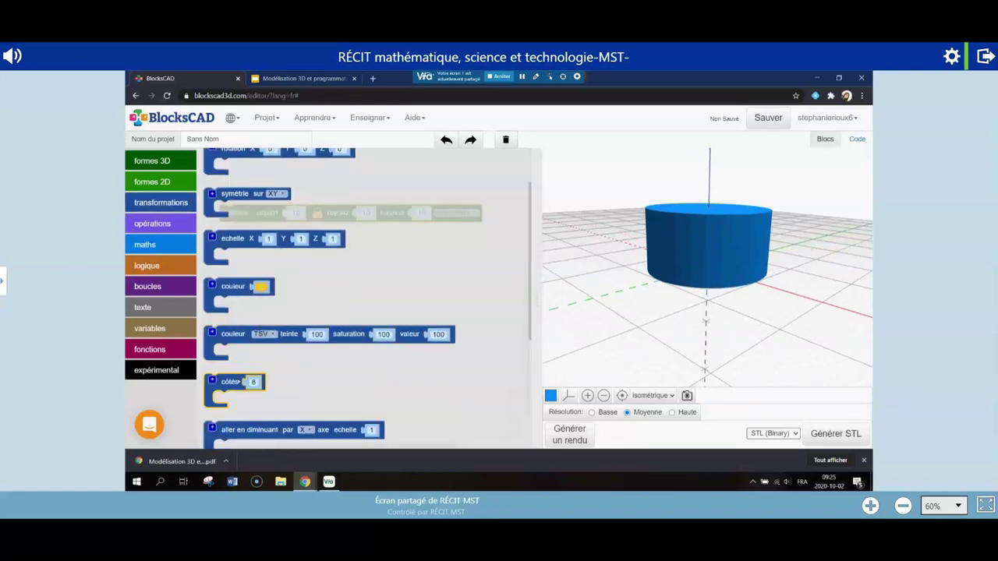
{"action": "left_click_drag", "start_coordinate": [239, 382], "coordinate": [247, 203]}
{"action": "left_click", "coordinate": [263, 200]}
{"action": "type", "text": "100"}
{"action": "left_click", "coordinate": [323, 339]}
- Set the cylinder's hauteur to 20 and render the taller shape
{"action": "left_click_drag", "start_coordinate": [639, 345], "coordinate": [615, 276]}
{"action": "left_click", "coordinate": [423, 216]}
{"action": "type", "text": "20"}
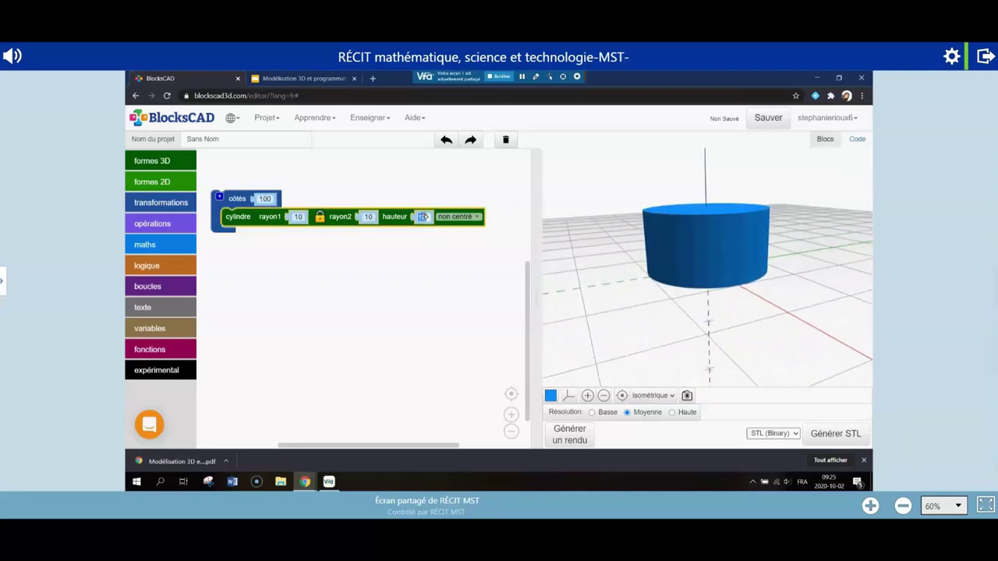
{"action": "left_click", "coordinate": [554, 440]}
{"action": "scroll", "coordinate": [580, 269], "scroll_direction": "down", "scroll_amount": 1}
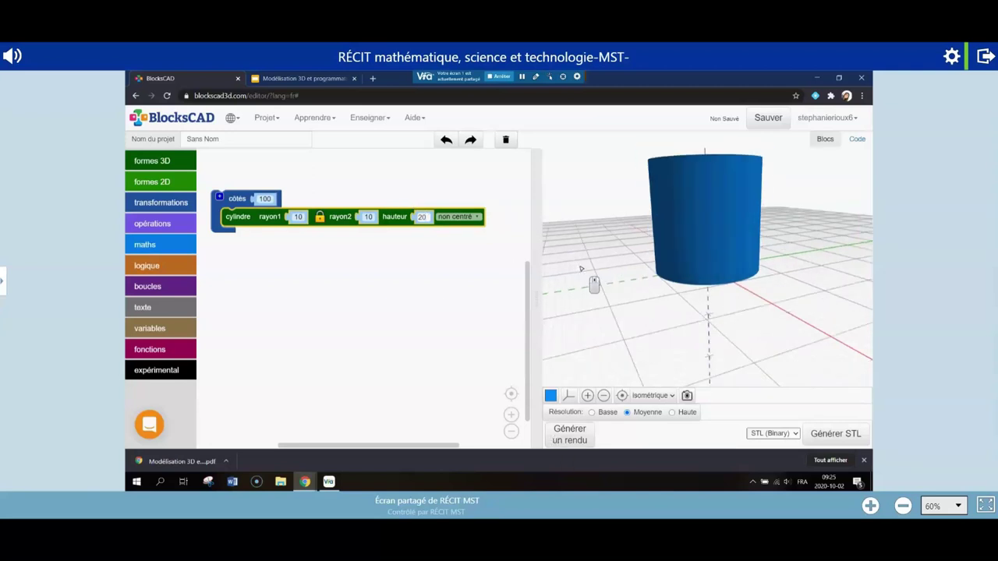
{"action": "scroll", "coordinate": [581, 269], "scroll_direction": "down", "scroll_amount": 2}
{"action": "left_click_drag", "start_coordinate": [590, 261], "coordinate": [590, 265]}
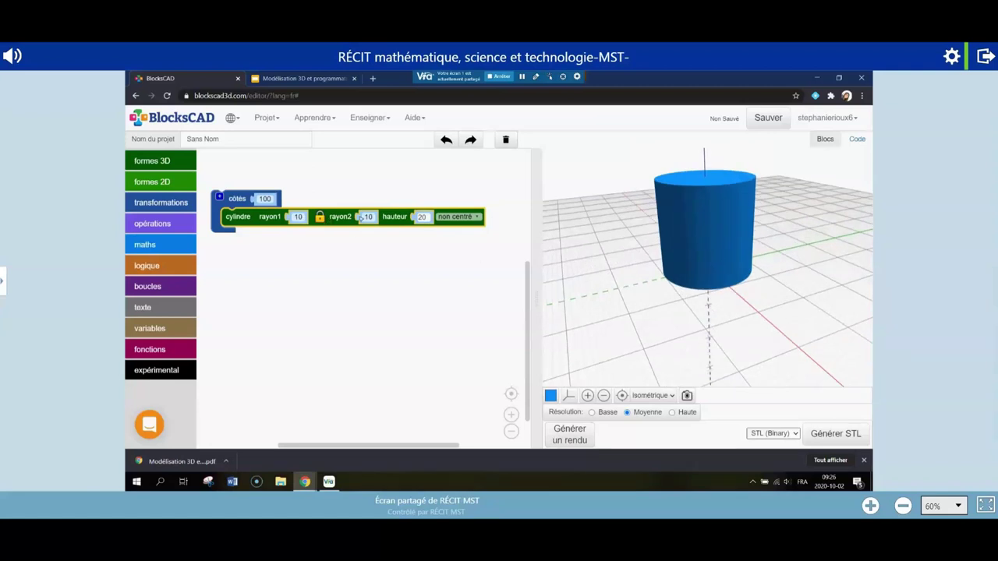
- Set the cylinder's linked radii to 8 and render it
{"action": "left_click", "coordinate": [299, 217]}
{"action": "type", "text": "8"}
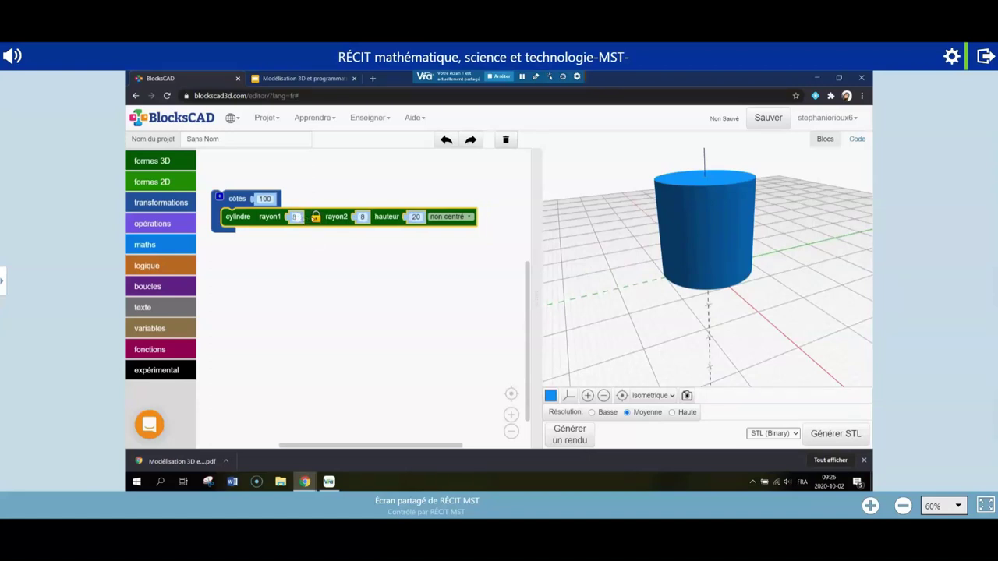
{"action": "left_click", "coordinate": [566, 432]}
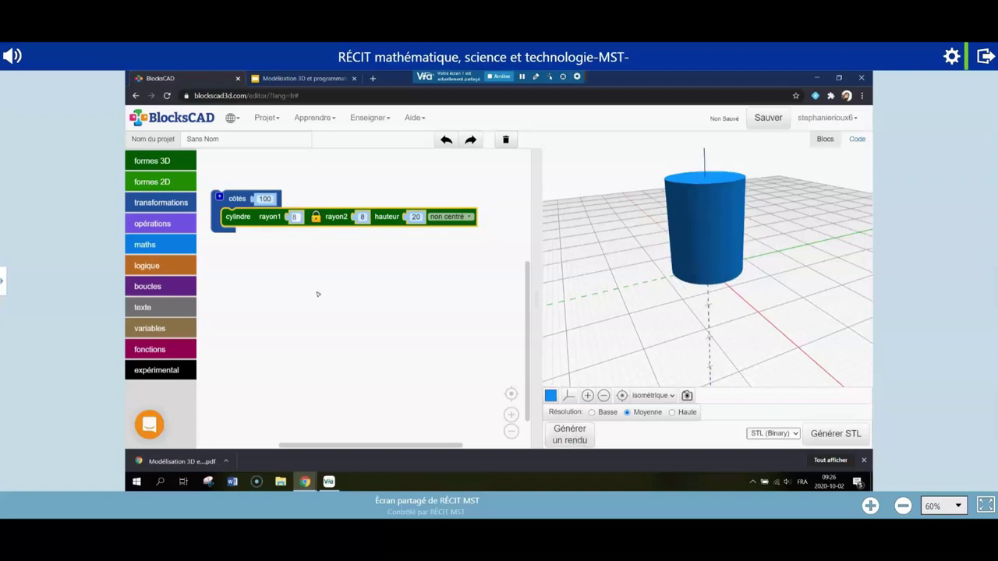
- Unlock the cylinder's two radii, set rayon2 to 0 and render the shape as a cone
{"action": "left_click", "coordinate": [316, 218]}
{"action": "mouse_move", "coordinate": [246, 217]}
{"action": "left_click", "coordinate": [362, 217]}
{"action": "type", "text": "0"}
{"action": "left_click", "coordinate": [406, 314]}
{"action": "left_click", "coordinate": [572, 435]}
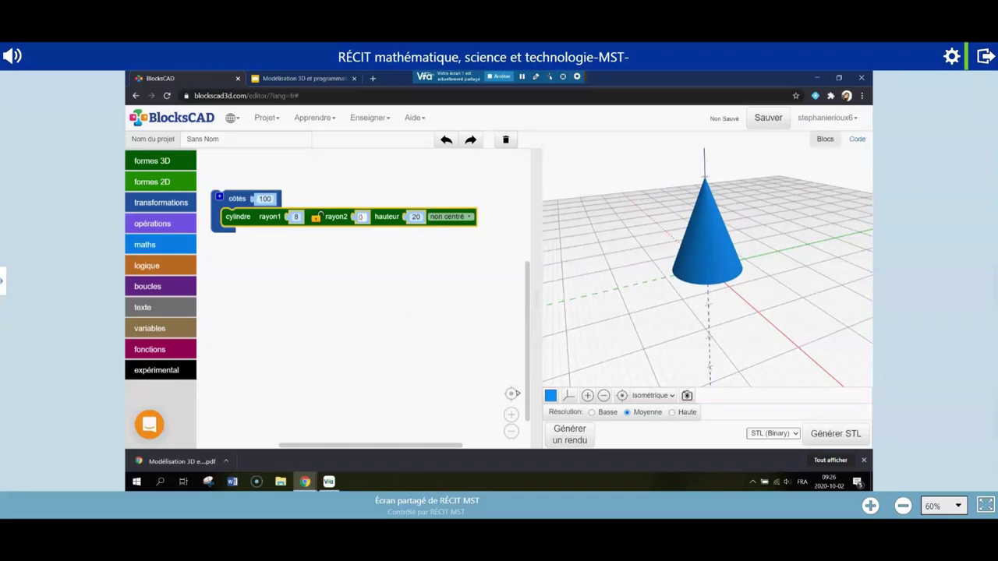
- Set the cylinder's rayon2 to 2 and render the truncated cone
{"action": "left_click", "coordinate": [361, 216]}
{"action": "type", "text": "2"}
{"action": "left_click", "coordinate": [565, 432]}
{"action": "left_click", "coordinate": [568, 433]}
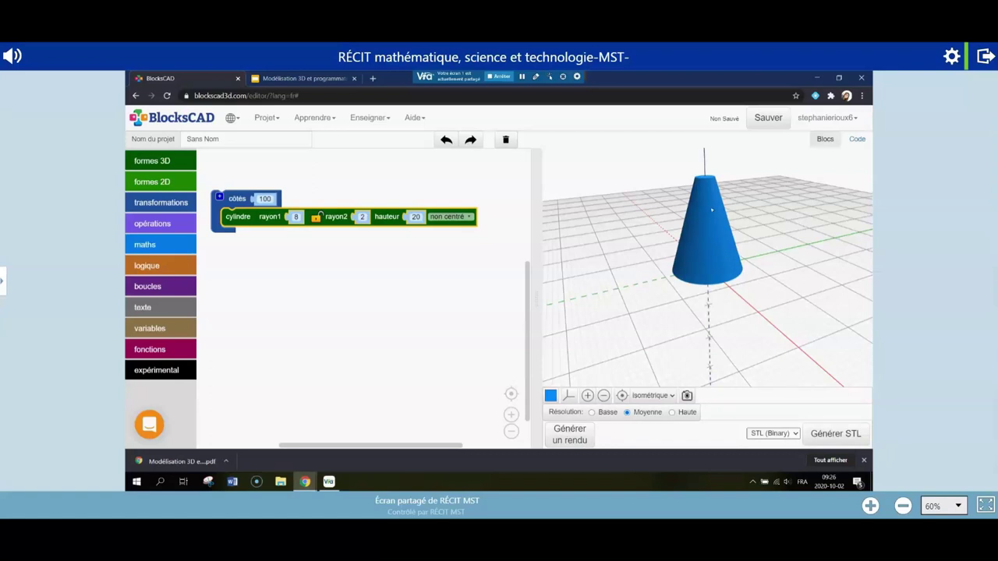
- Widen the truncated cone's top by setting rayon2 to 5, and render it
{"action": "left_click", "coordinate": [370, 219]}
{"action": "type", "text": "5"}
{"action": "left_click", "coordinate": [359, 283]}
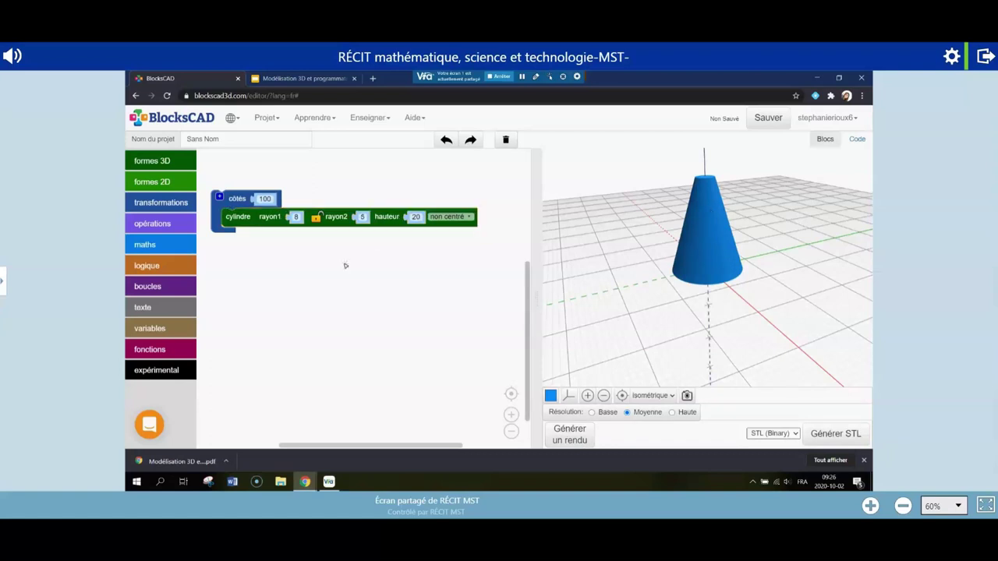
{"action": "left_click", "coordinate": [556, 438]}
{"action": "scroll", "coordinate": [627, 324], "scroll_direction": "up", "scroll_amount": 3}
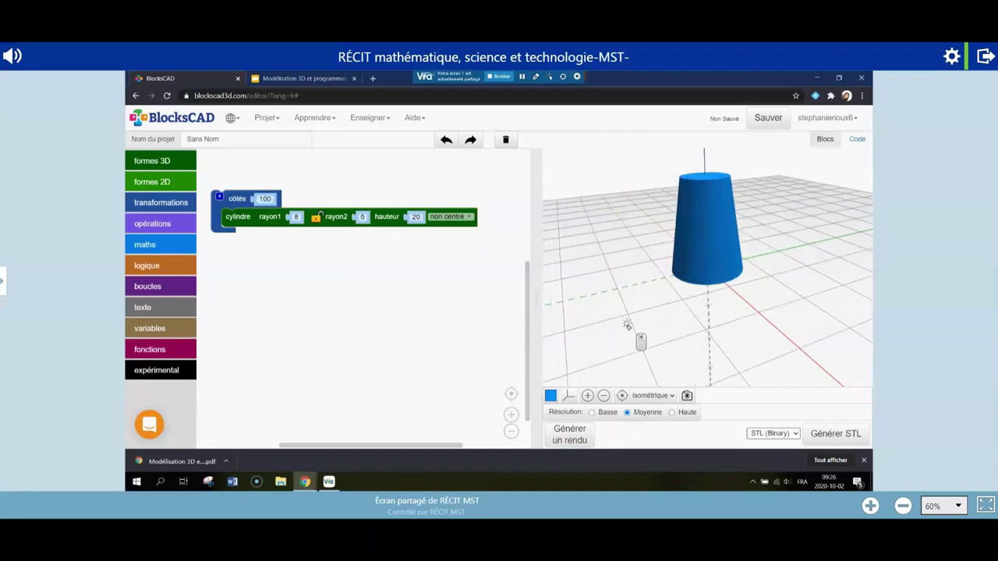
{"action": "mouse_move", "coordinate": [626, 324]}
{"action": "left_mouse_down"}
{"action": "mouse_move", "coordinate": [628, 349]}
{"action": "mouse_move", "coordinate": [620, 329]}
{"action": "left_mouse_up"}
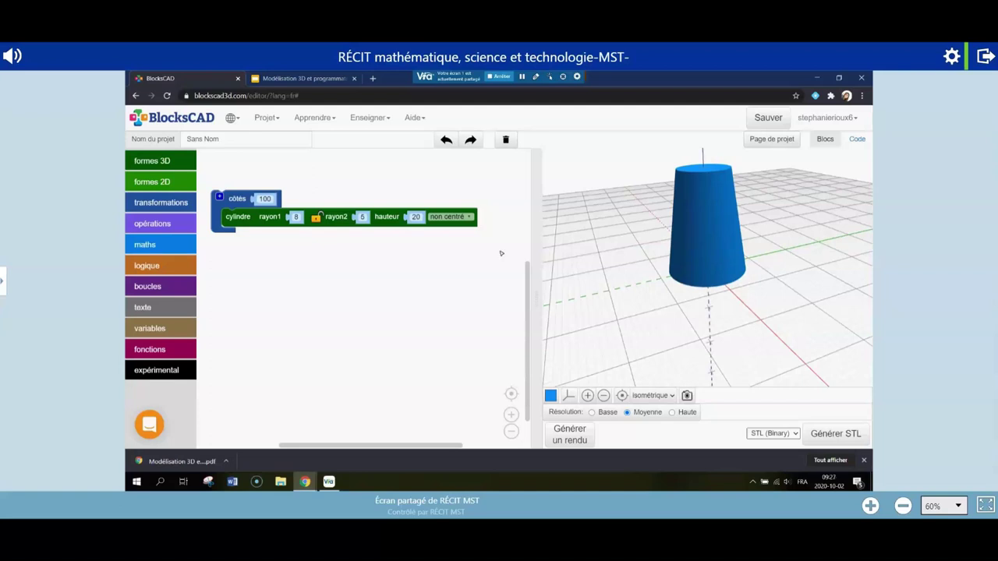
- Set the cylinder's rayon2 back to 0
{"action": "left_click", "coordinate": [377, 226]}
{"action": "left_click", "coordinate": [363, 217]}
{"action": "type", "text": "0"}
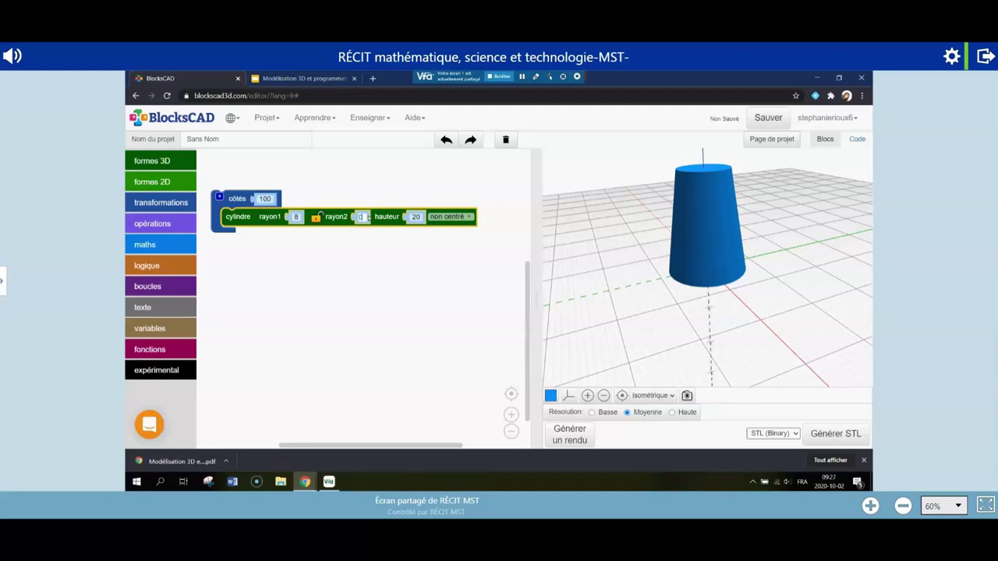
{"action": "left_click", "coordinate": [375, 275]}
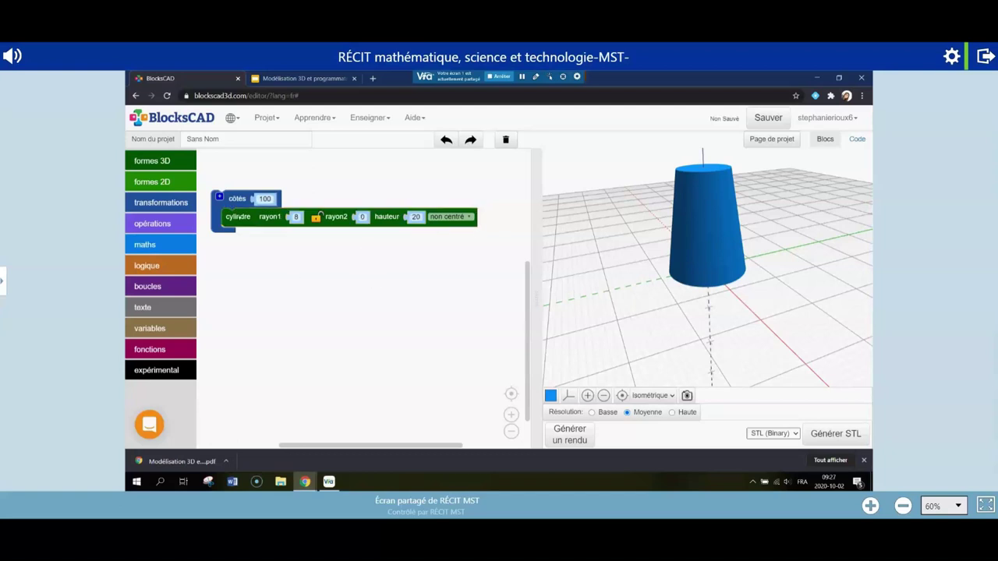
- Set the côtés block to 4 sides and render the shape as a square-based pyramid
{"action": "left_click", "coordinate": [267, 199]}
{"action": "type", "text": "4"}
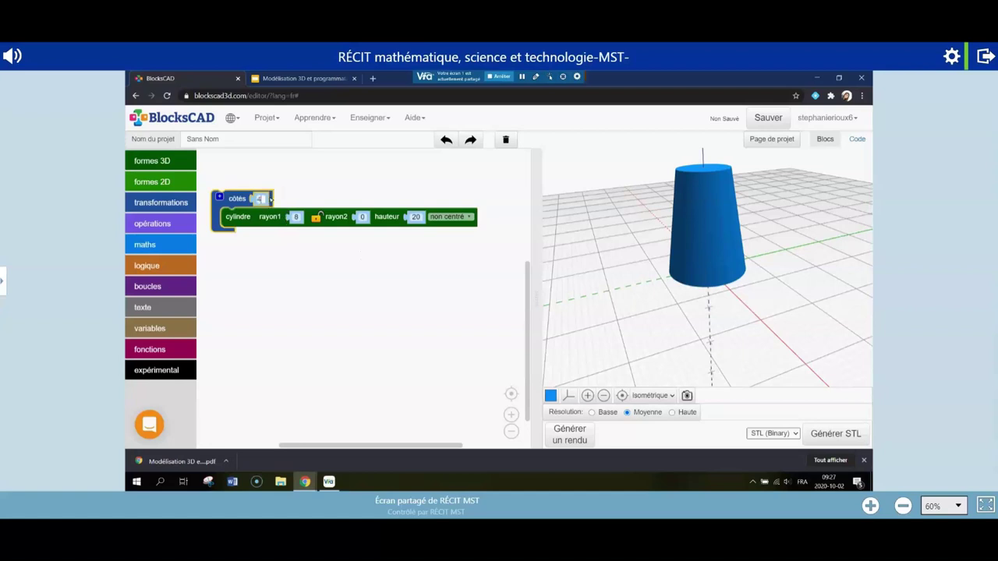
{"action": "left_click", "coordinate": [325, 343]}
{"action": "left_click", "coordinate": [363, 218]}
{"action": "left_click", "coordinate": [576, 431]}
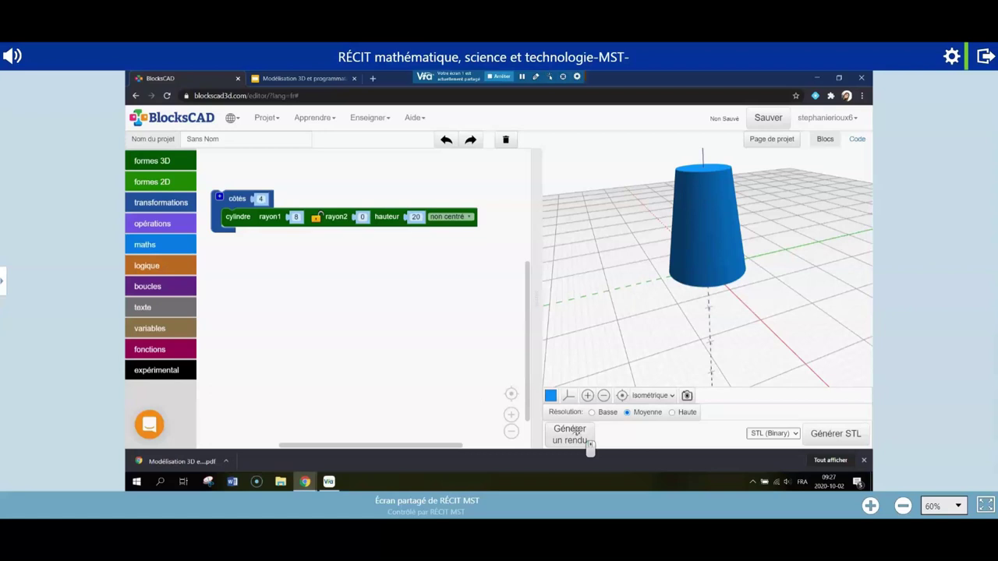
{"action": "left_click", "coordinate": [577, 433]}
{"action": "left_click_drag", "start_coordinate": [701, 364], "coordinate": [787, 333]}
{"action": "left_click", "coordinate": [236, 199]}
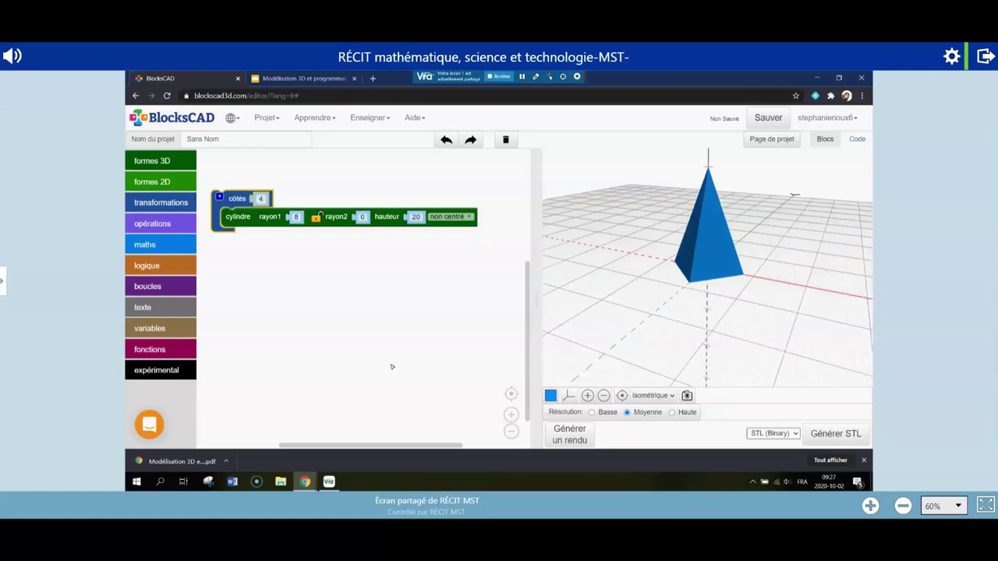
- Set the côtés block to 5 sides and render the pentagonal-based pyramid
{"action": "left_click", "coordinate": [262, 200]}
{"action": "type", "text": "5"}
{"action": "left_click", "coordinate": [566, 434]}
{"action": "left_click_drag", "start_coordinate": [675, 336], "coordinate": [646, 260]}
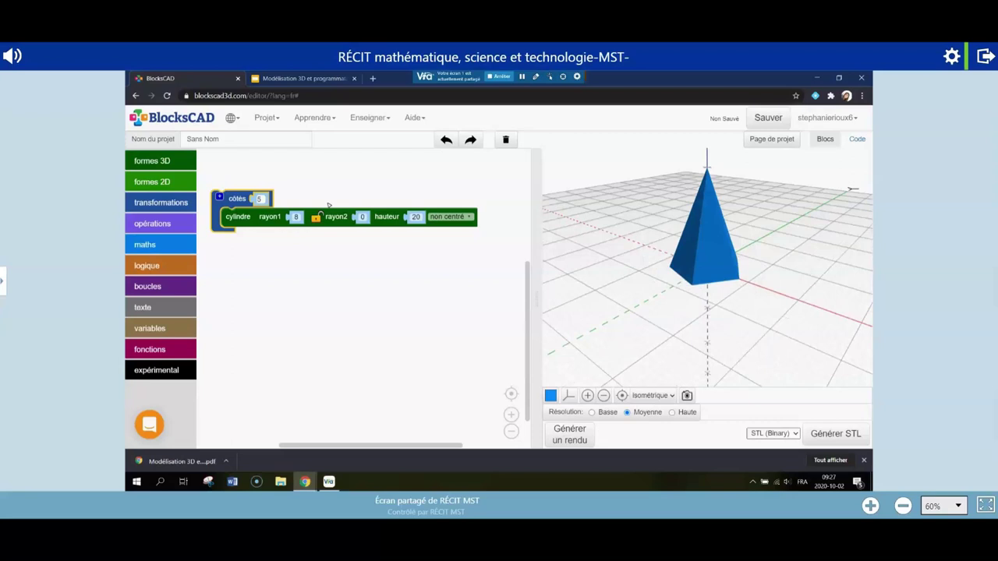
- Set the côtés block to 8 sides, render the octagonal-based pyramid and view it from another side
{"action": "left_click", "coordinate": [262, 199]}
{"action": "type", "text": "8"}
{"action": "left_click", "coordinate": [572, 434]}
{"action": "left_click_drag", "start_coordinate": [673, 327], "coordinate": [780, 290]}
{"action": "left_click_drag", "start_coordinate": [708, 319], "coordinate": [696, 307]}
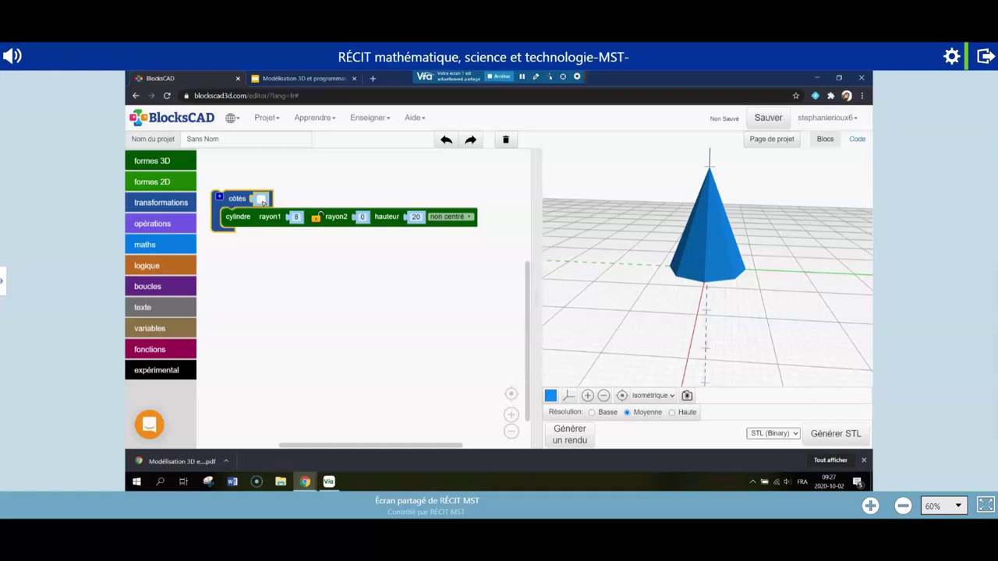
- Return the côtés block to 4 sides and render the square-based pyramid
{"action": "type", "text": "4"}
{"action": "left_click", "coordinate": [574, 441]}
{"action": "left_click_drag", "start_coordinate": [757, 361], "coordinate": [753, 327]}
{"action": "scroll", "coordinate": [756, 313], "scroll_direction": "down", "scroll_amount": 2}
{"action": "scroll", "coordinate": [753, 310], "scroll_direction": "up", "scroll_amount": 2}
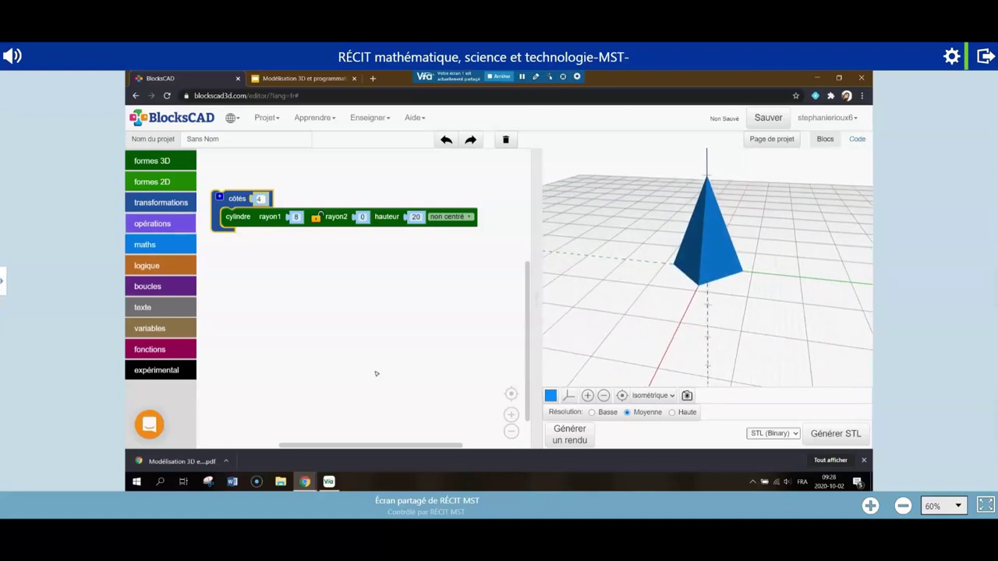
- Wrap the pyramid's blocks in a rotation block with Z set to 45° and render the result
{"action": "left_click", "coordinate": [173, 204]}
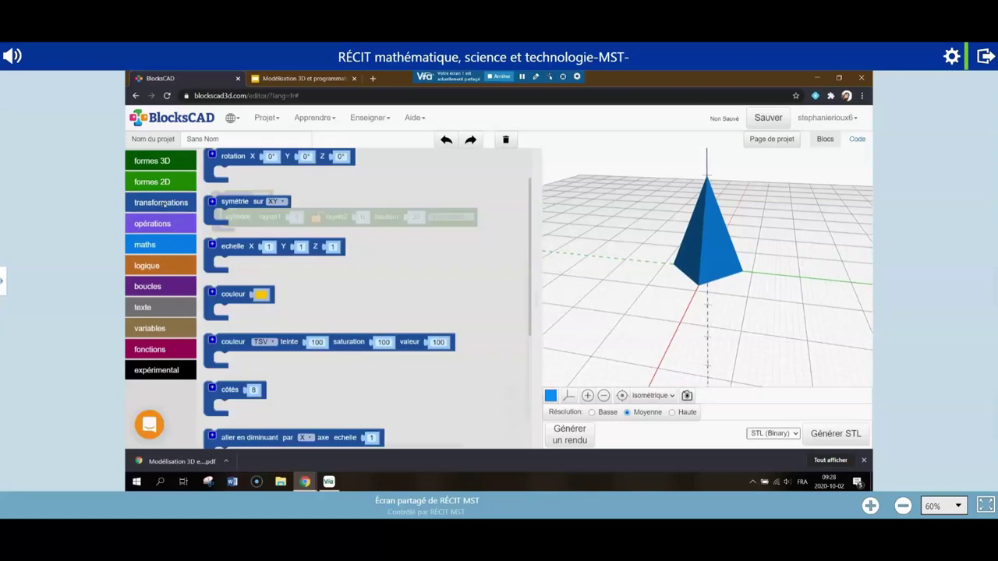
{"action": "left_click_drag", "start_coordinate": [224, 157], "coordinate": [222, 184]}
{"action": "left_click_drag", "start_coordinate": [664, 269], "coordinate": [773, 267]}
{"action": "left_click_drag", "start_coordinate": [700, 348], "coordinate": [699, 321]}
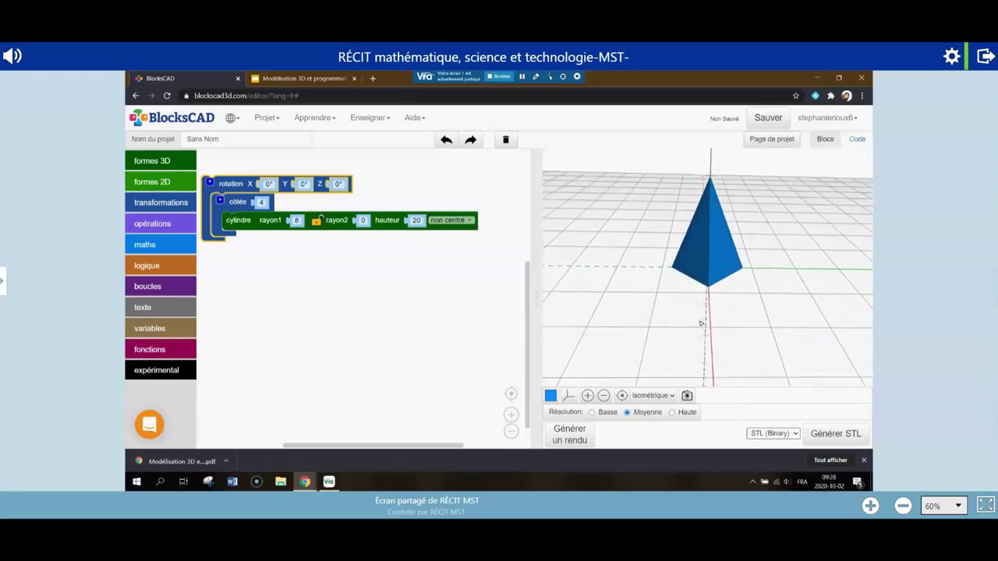
{"action": "left_click", "coordinate": [338, 184]}
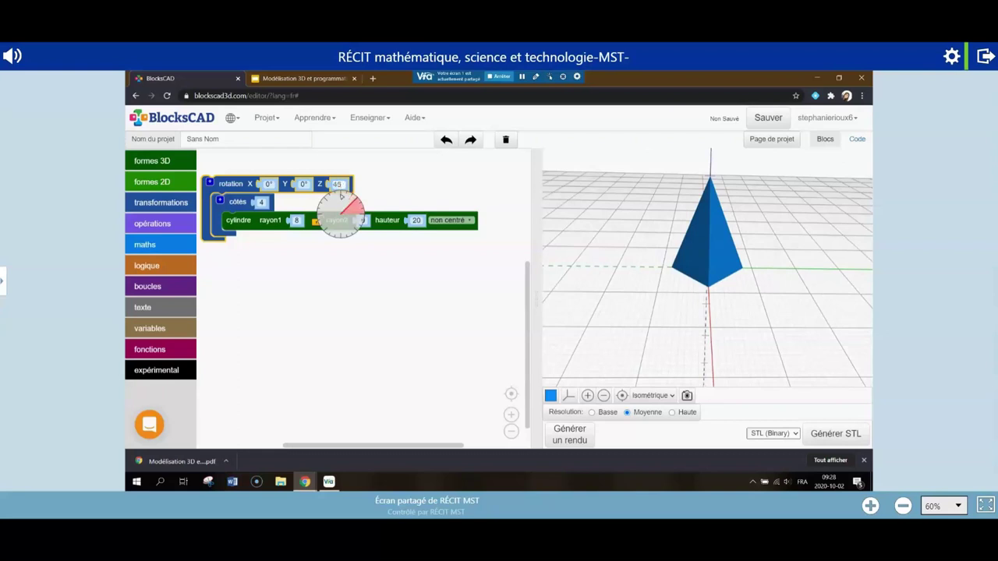
{"action": "left_click", "coordinate": [378, 322]}
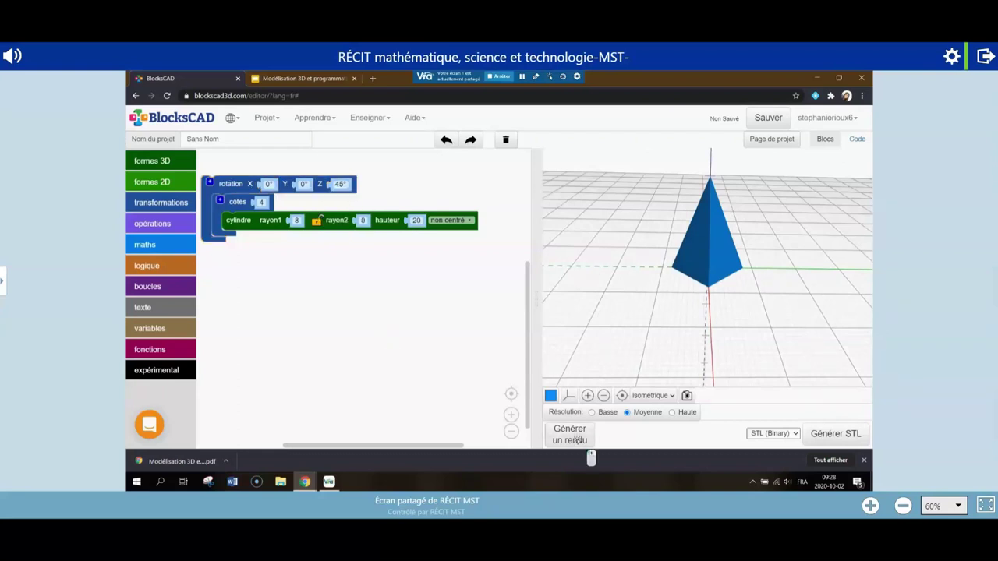
{"action": "left_click_drag", "start_coordinate": [628, 283], "coordinate": [694, 320]}
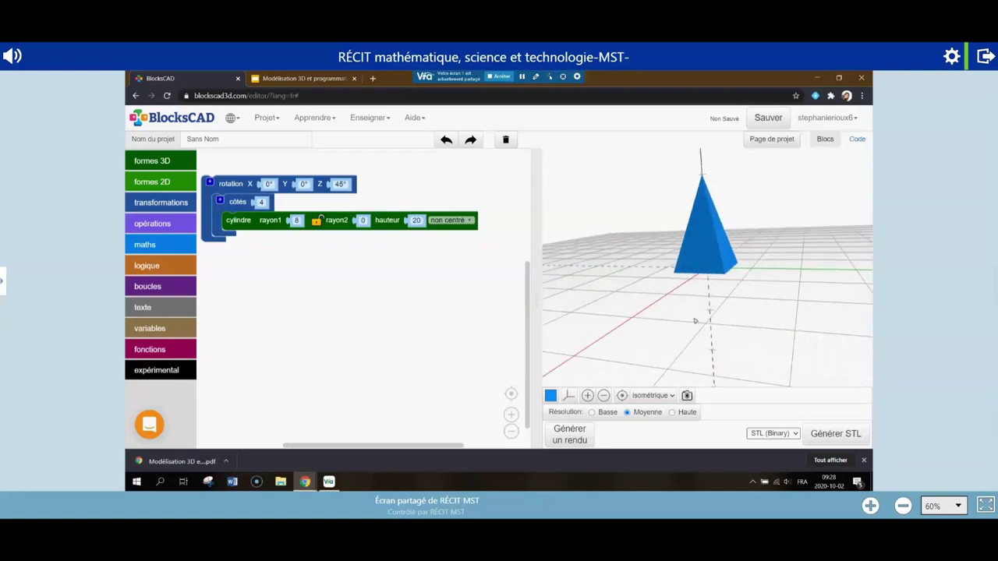
- Name the project Pyramide, shift its blocks within the workspace and render the pyramid again
{"action": "left_click", "coordinate": [271, 139]}
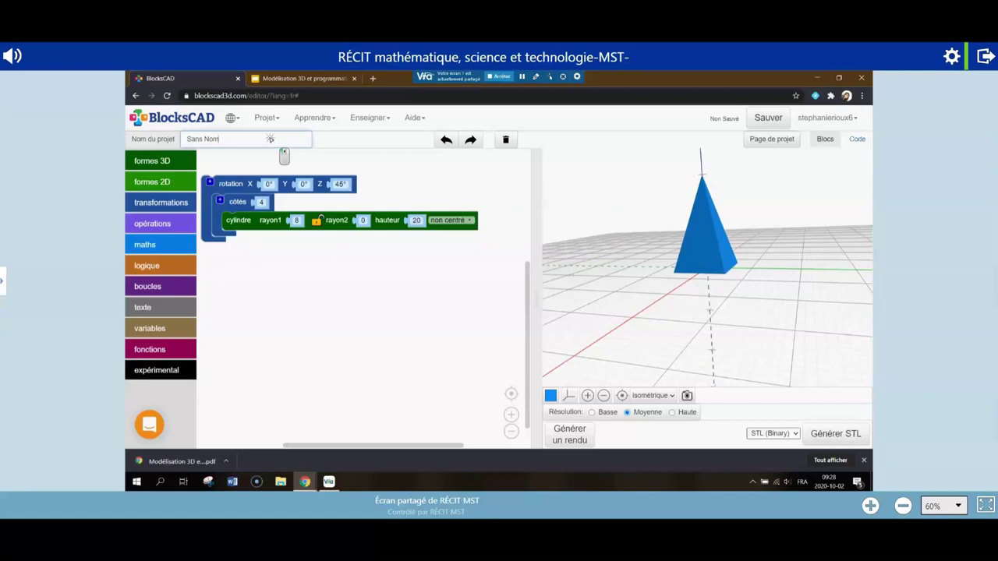
{"action": "key", "text": "BackSpace"}
{"action": "key", "text": "BackSpace"}
{"action": "key", "text": "BackSpace"}
{"action": "key", "text": "BackSpace"}
{"action": "key", "text": "BackSpace"}
{"action": "key", "text": "BackSpace"}
{"action": "key", "text": "BackSpace"}
{"action": "key", "text": "BackSpace"}
{"action": "type", "text": "Pyramide"}
{"action": "left_click_drag", "start_coordinate": [312, 323], "coordinate": [341, 336]}
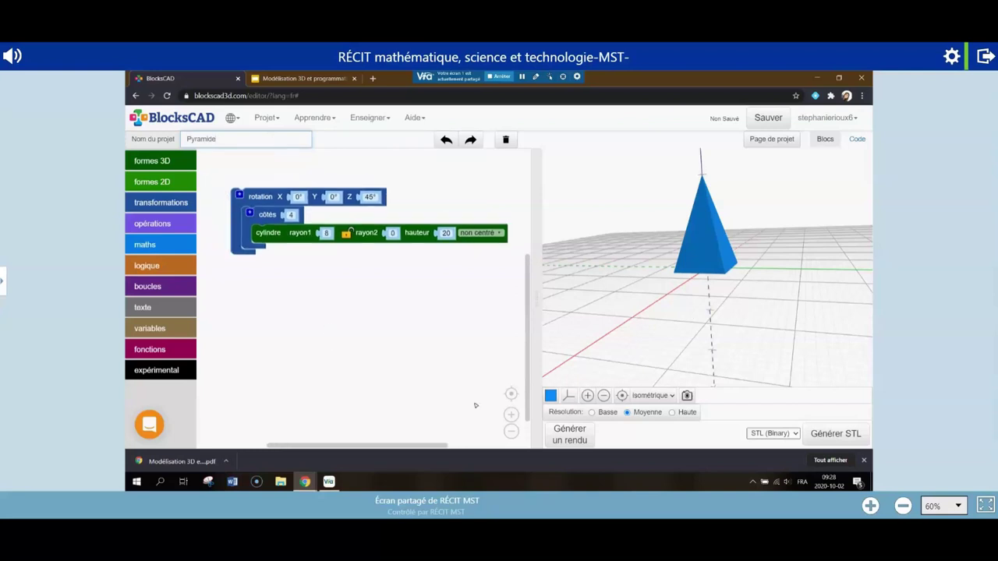
{"action": "left_click", "coordinate": [564, 434]}
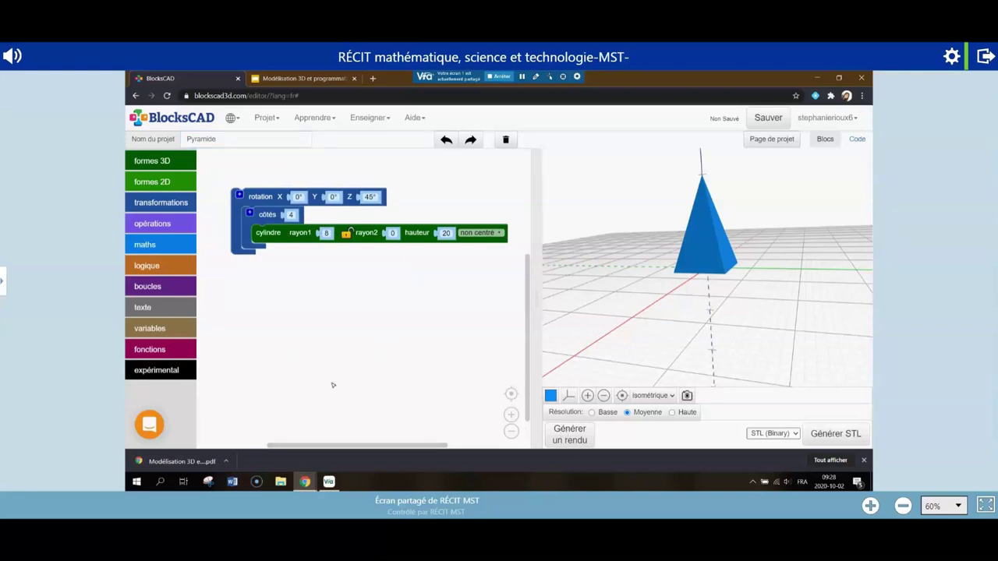
- Check the chat in the Via meeting window, then return to the BlocksCAD browser window
{"action": "mouse_move", "coordinate": [328, 481]}
{"action": "left_click", "coordinate": [332, 442]}
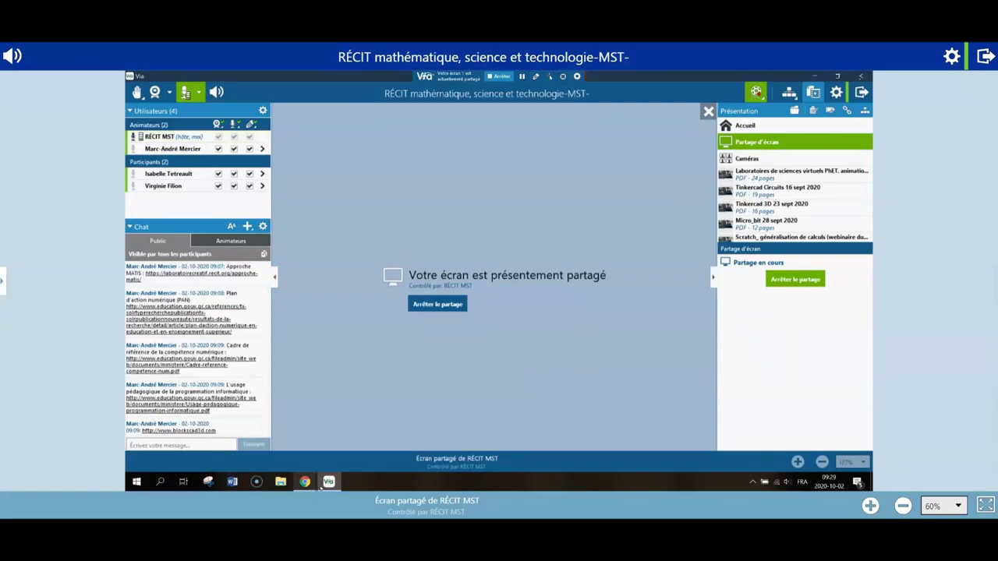
{"action": "left_click", "coordinate": [291, 481]}
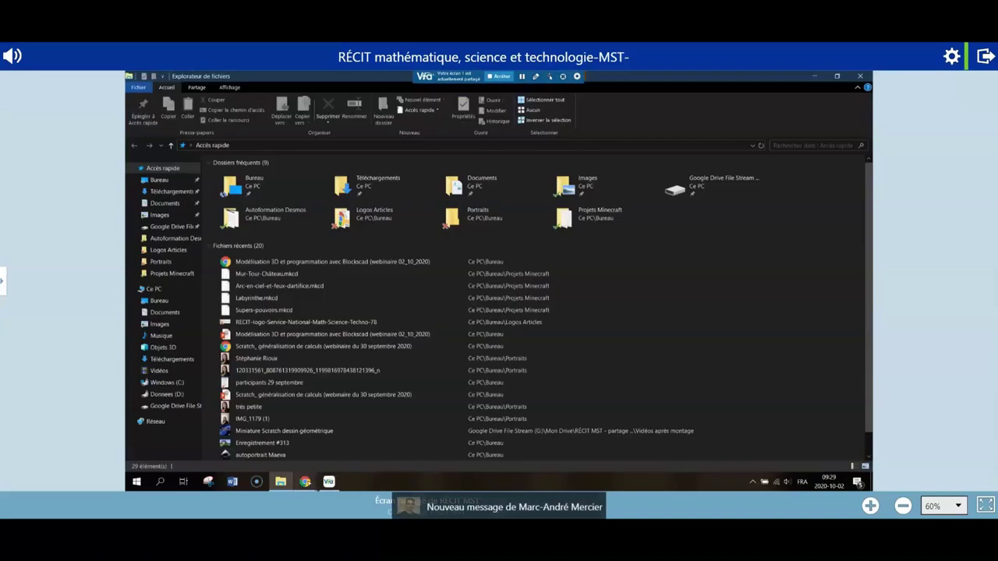
{"action": "left_click", "coordinate": [291, 480]}
{"action": "mouse_move", "coordinate": [305, 480]}
{"action": "left_click", "coordinate": [278, 436]}
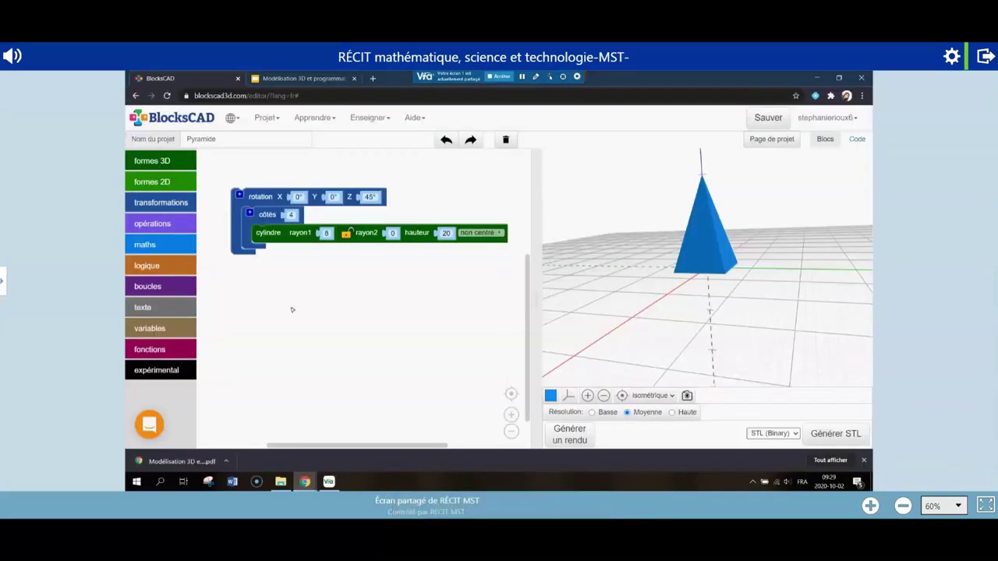
- Start a new blank project
{"action": "left_click", "coordinate": [269, 118]}
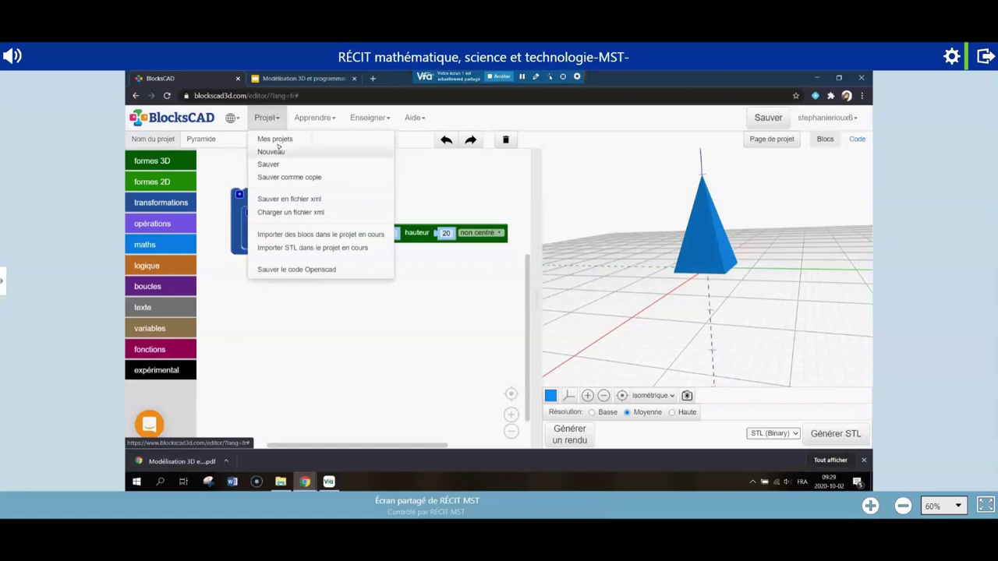
{"action": "left_click", "coordinate": [278, 151]}
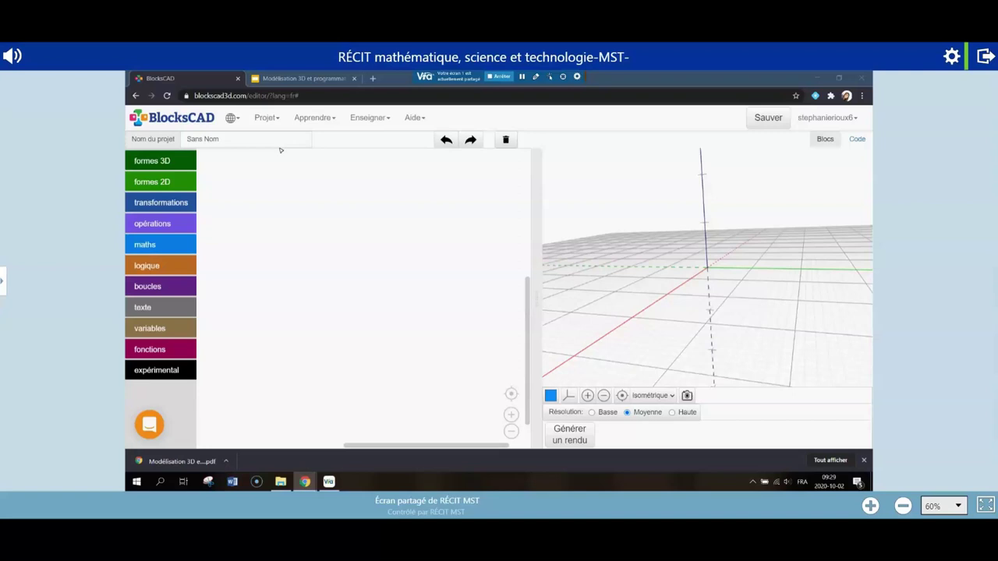
- Examine the finished orange pawn in the other BlocksCAD window with its 3D view enlarged
{"action": "left_click_drag", "start_coordinate": [126, 190], "coordinate": [165, 73]}
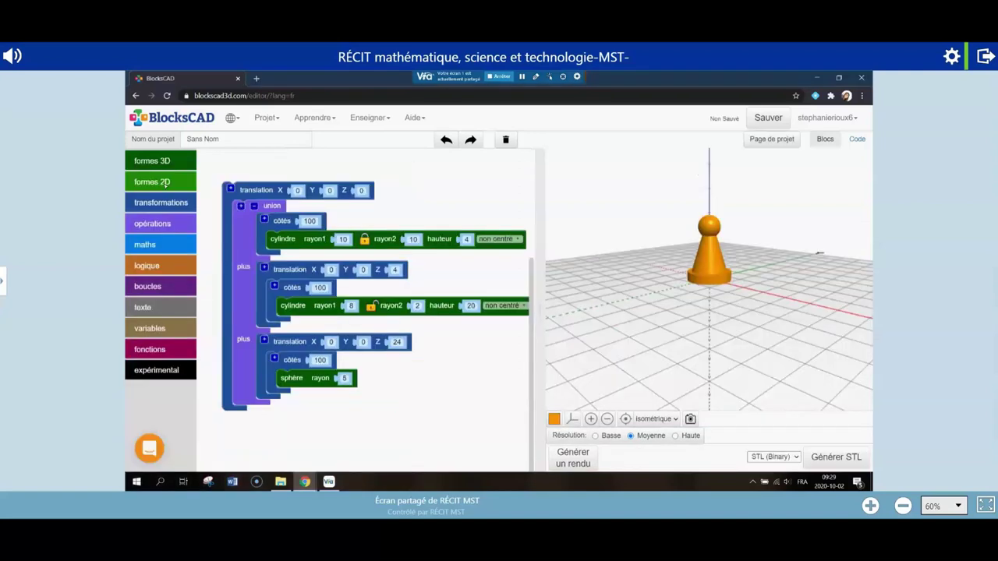
{"action": "left_click_drag", "start_coordinate": [540, 319], "coordinate": [226, 312]}
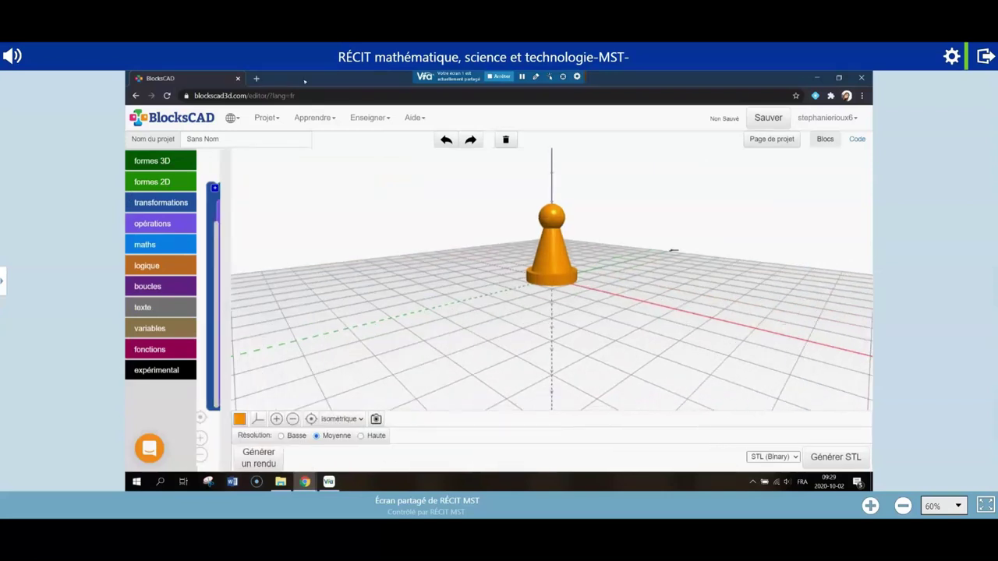
{"action": "scroll", "coordinate": [612, 332], "scroll_direction": "up", "scroll_amount": 3}
{"action": "scroll", "coordinate": [637, 287], "scroll_direction": "up", "scroll_amount": 2}
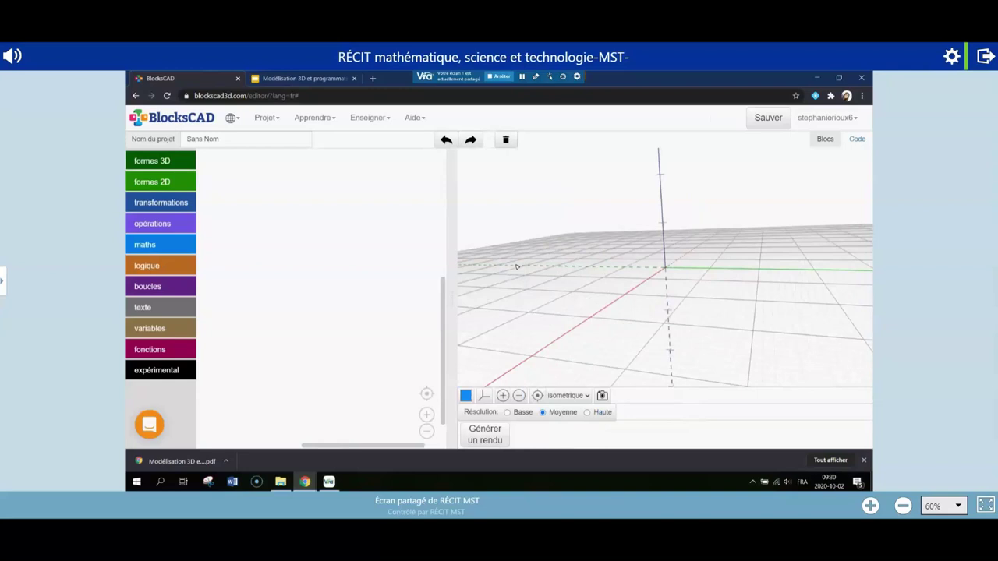
- Add a cylinder block with a height of 4 in a widened workspace, and render it as a flat disc
{"action": "left_click", "coordinate": [169, 164]}
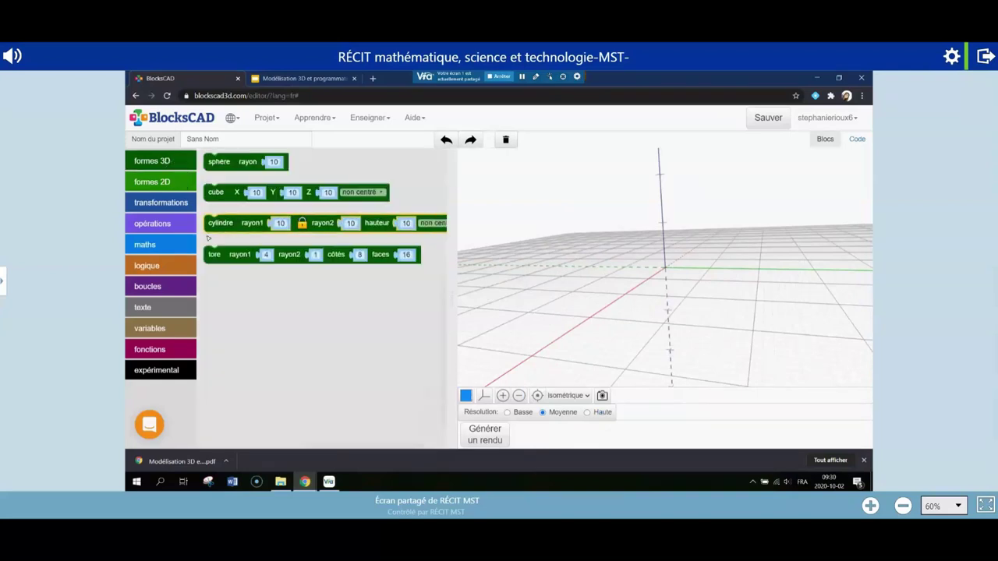
{"action": "left_click_drag", "start_coordinate": [223, 223], "coordinate": [225, 223]}
{"action": "left_click_drag", "start_coordinate": [454, 299], "coordinate": [529, 299]}
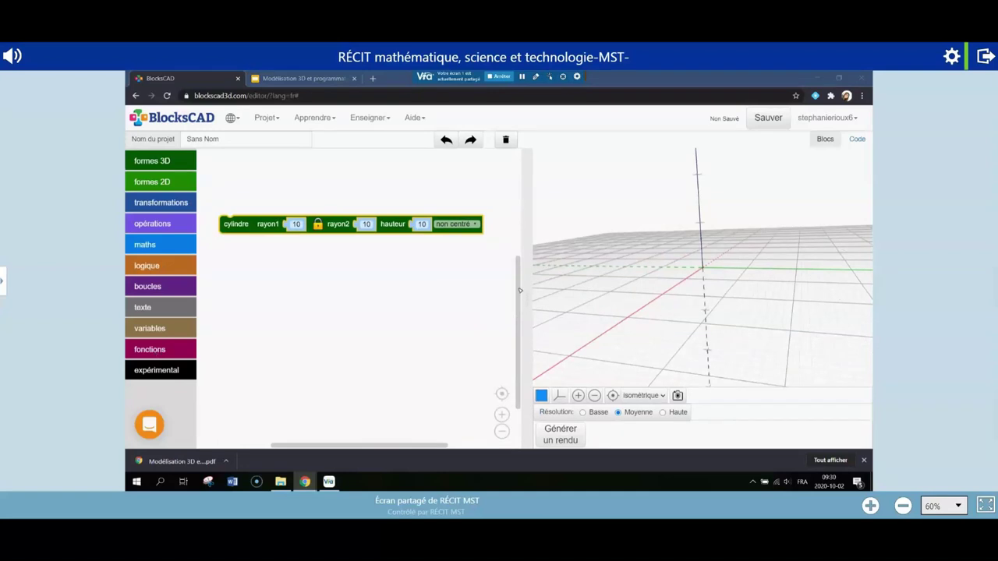
{"action": "left_click", "coordinate": [423, 225]}
{"action": "type", "text": "4"}
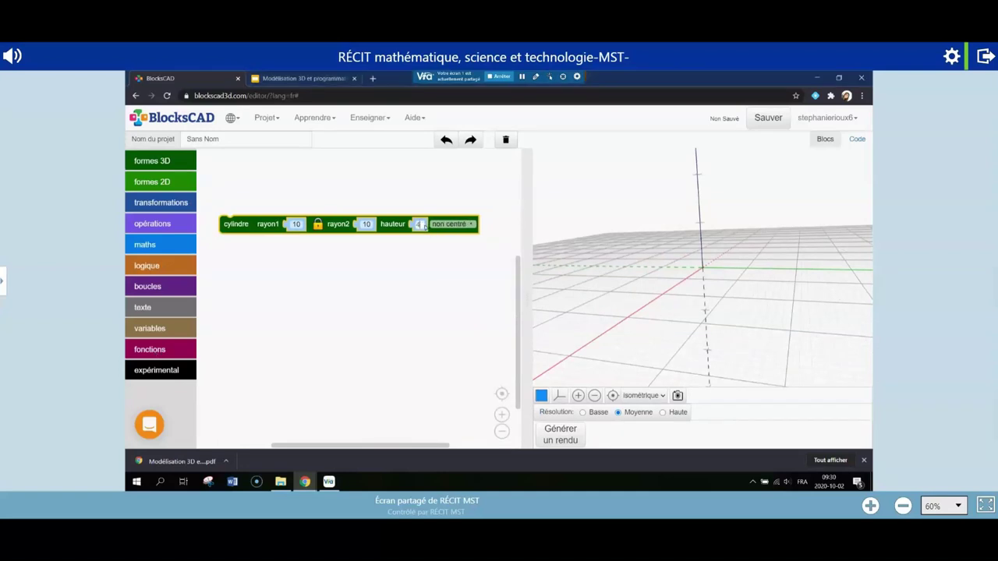
{"action": "left_click", "coordinate": [562, 433]}
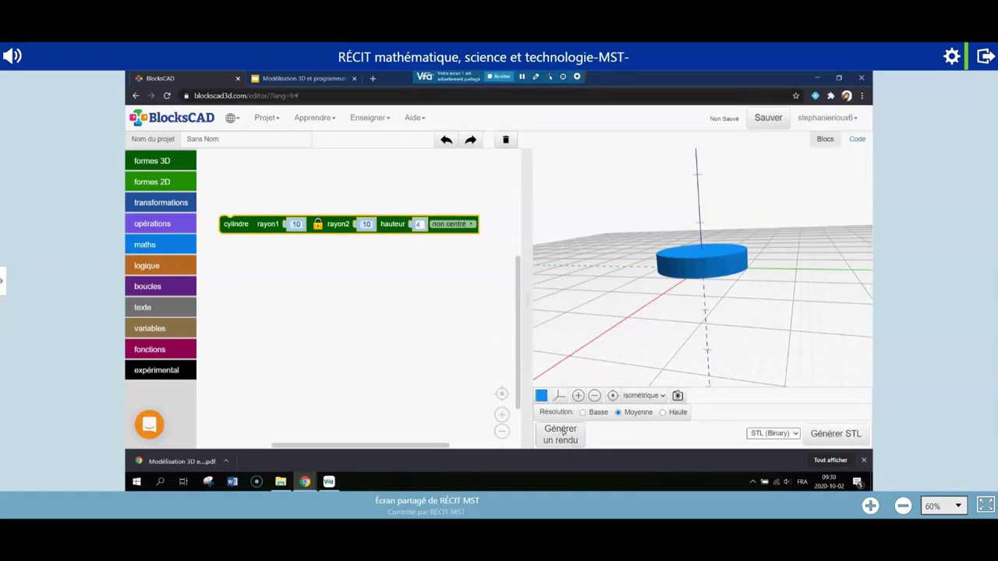
{"action": "left_click_drag", "start_coordinate": [624, 282], "coordinate": [697, 329]}
{"action": "scroll", "coordinate": [682, 308], "scroll_direction": "down", "scroll_amount": 5}
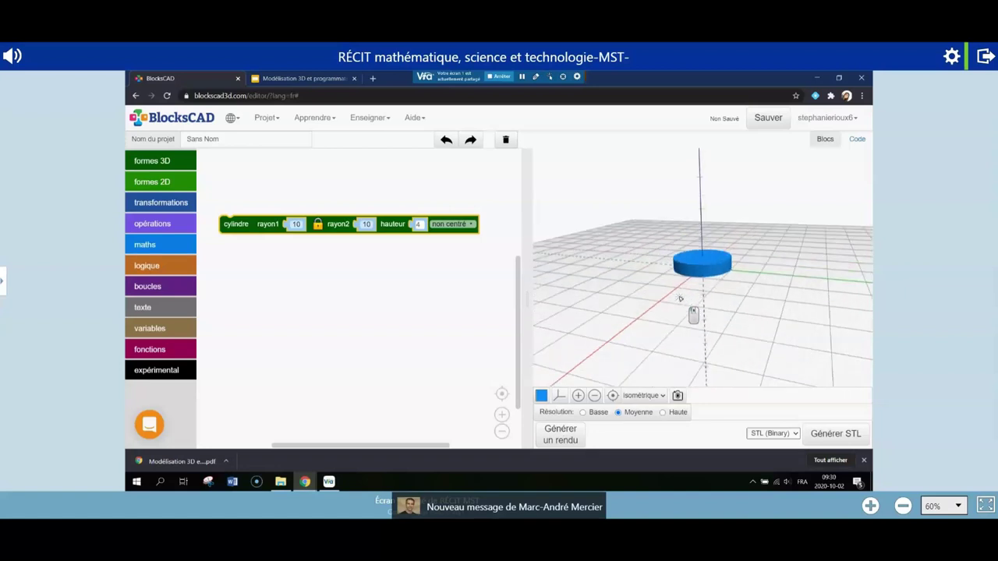
{"action": "scroll", "coordinate": [680, 300], "scroll_direction": "up", "scroll_amount": 3}
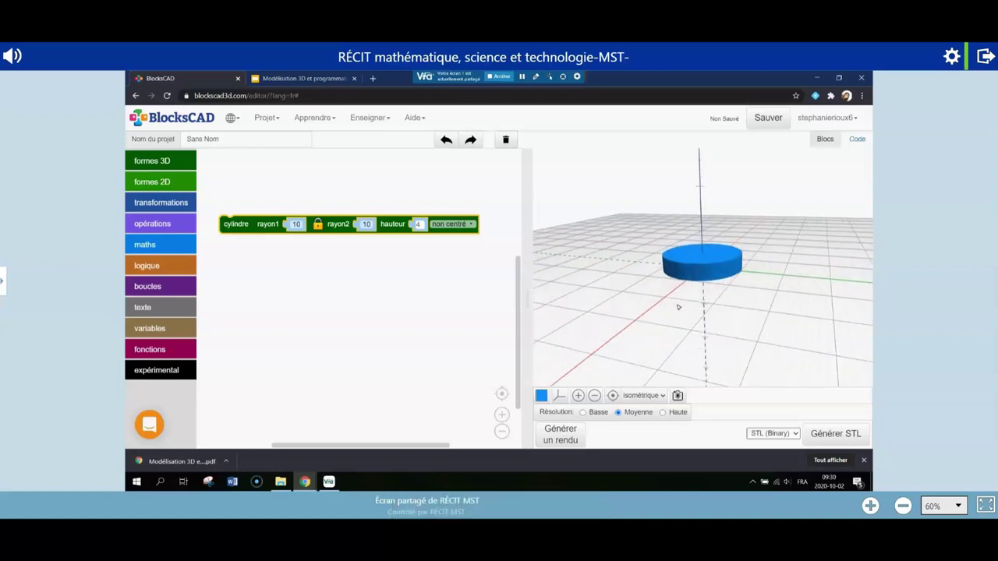
{"action": "left_click_drag", "start_coordinate": [681, 329], "coordinate": [686, 305]}
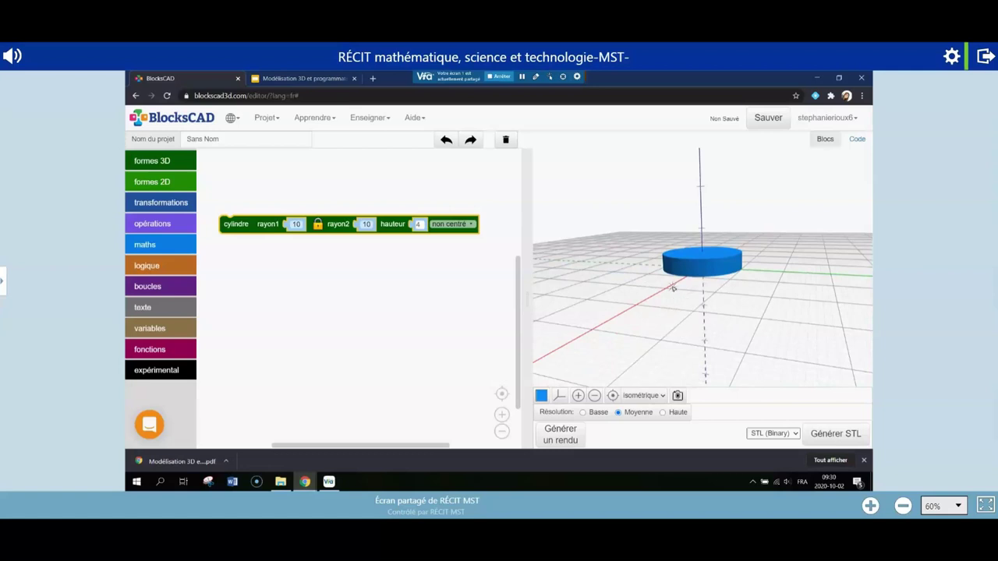
- Wrap the disc's cylinder in a côtés block set to 100 sides, render it and move the blocks slightly down
{"action": "left_click", "coordinate": [152, 223]}
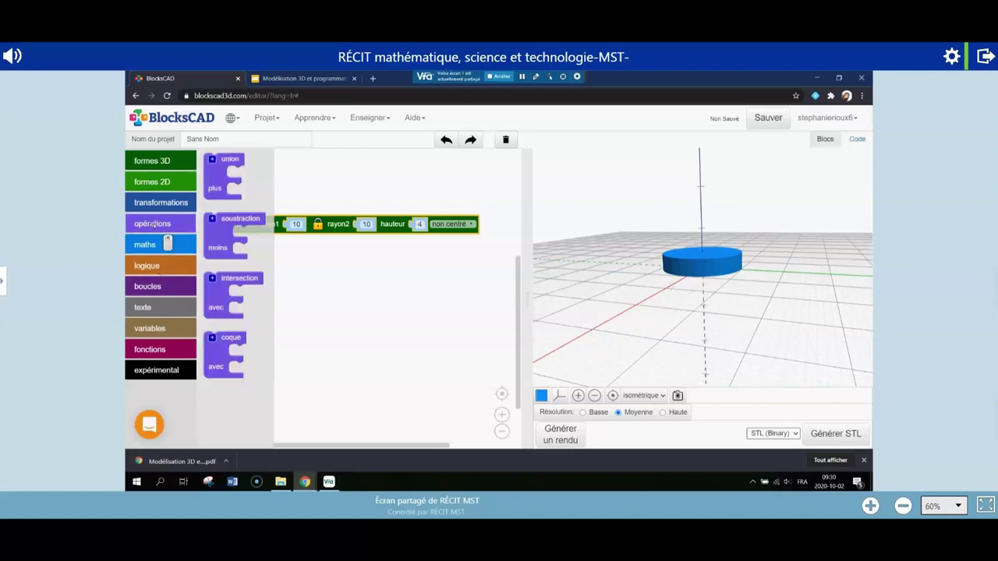
{"action": "left_click", "coordinate": [155, 203]}
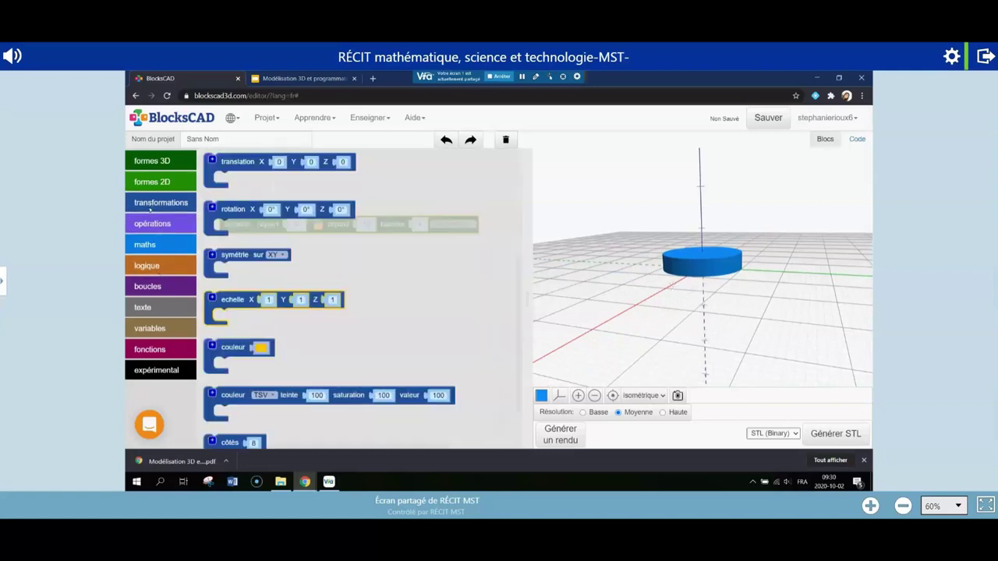
{"action": "scroll", "coordinate": [306, 311], "scroll_direction": "down", "scroll_amount": 1}
{"action": "left_click_drag", "start_coordinate": [228, 382], "coordinate": [226, 382]}
{"action": "left_click_drag", "start_coordinate": [239, 228], "coordinate": [238, 207]}
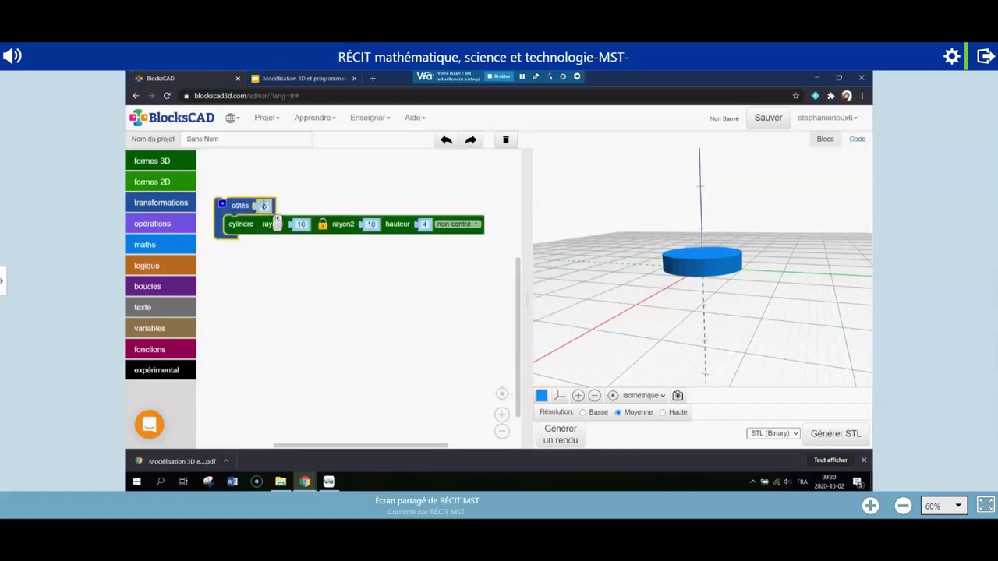
{"action": "left_click", "coordinate": [264, 206]}
{"action": "type", "text": "100"}
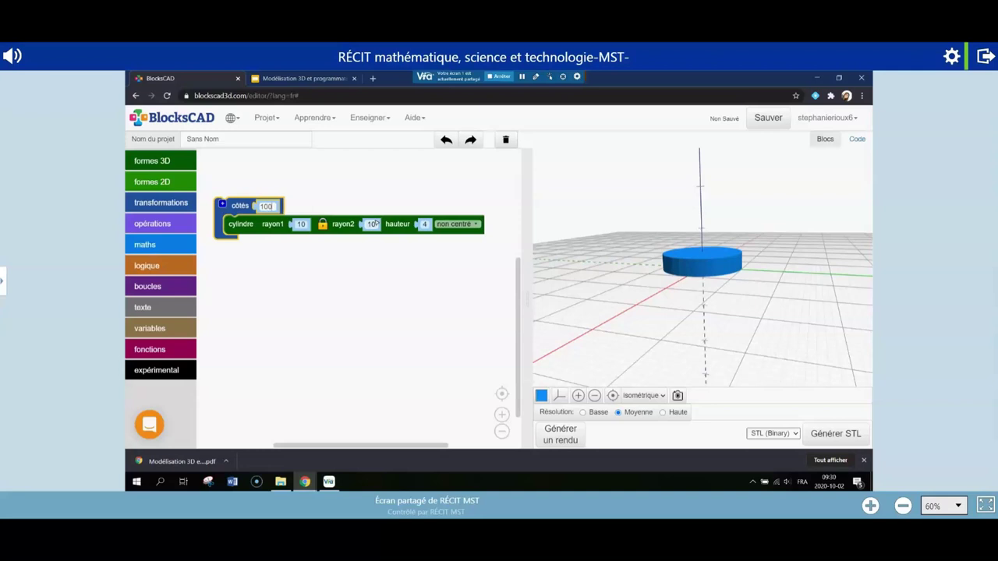
{"action": "left_click", "coordinate": [165, 224]}
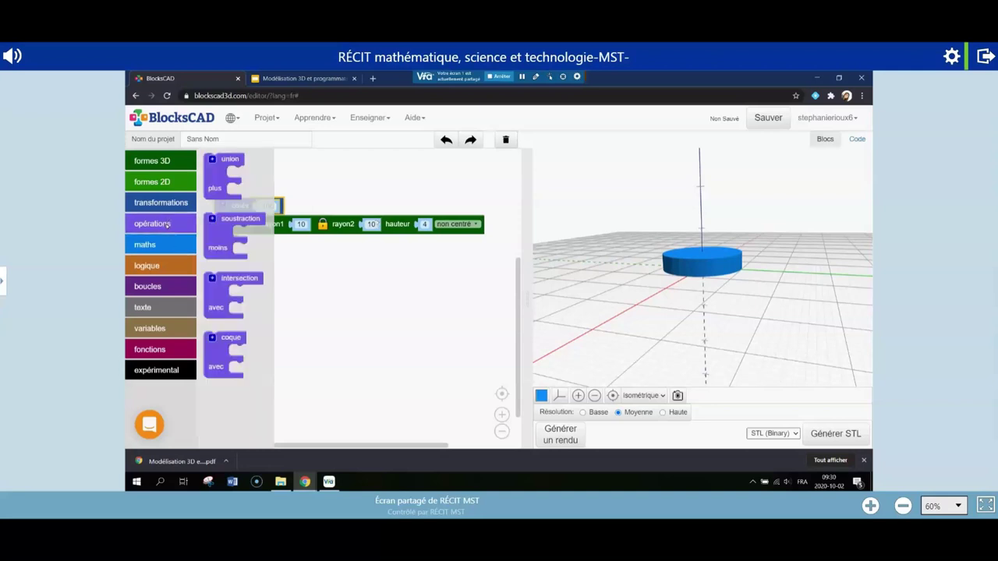
{"action": "left_click", "coordinate": [325, 286]}
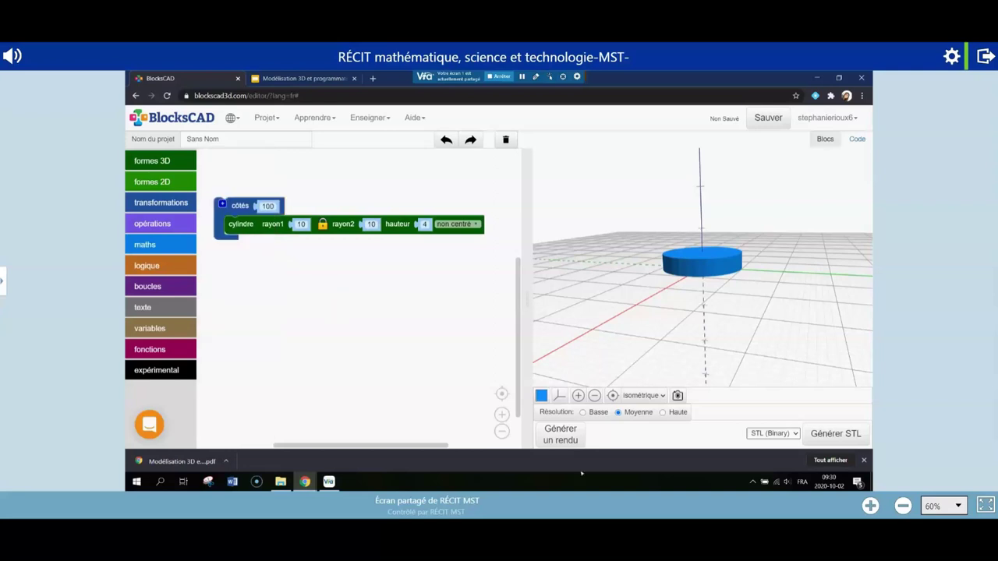
{"action": "left_click", "coordinate": [563, 439]}
{"action": "mouse_move", "coordinate": [255, 211]}
{"action": "left_mouse_down"}
{"action": "mouse_move", "coordinate": [266, 242]}
{"action": "mouse_move", "coordinate": [260, 224]}
{"action": "left_mouse_up"}
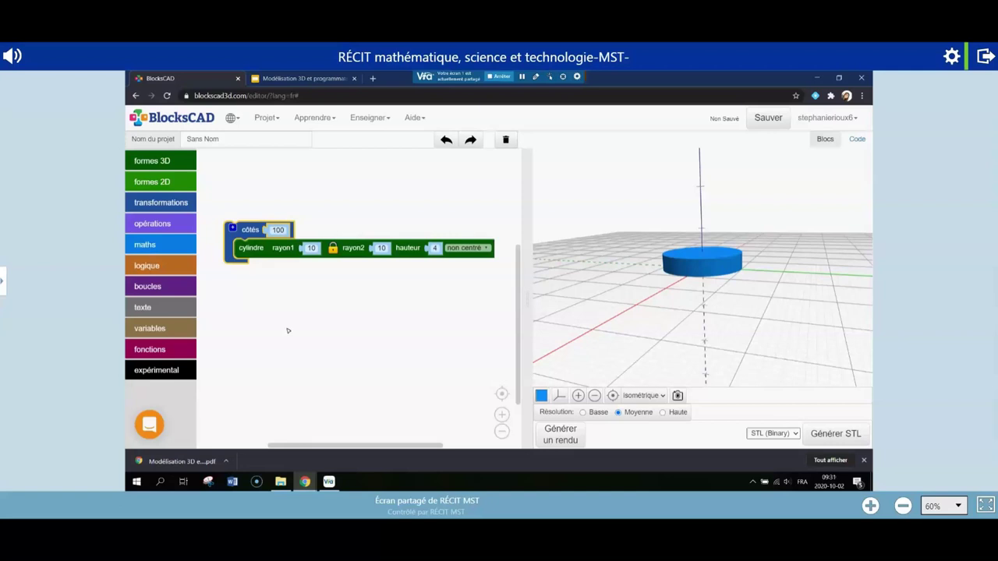
- Add a second cylinder block below the disc's blocks, with unlocked radii, rayon1 set to 8 and rayon2 to 2
{"action": "left_click", "coordinate": [159, 161]}
{"action": "left_click_drag", "start_coordinate": [215, 218], "coordinate": [254, 324]}
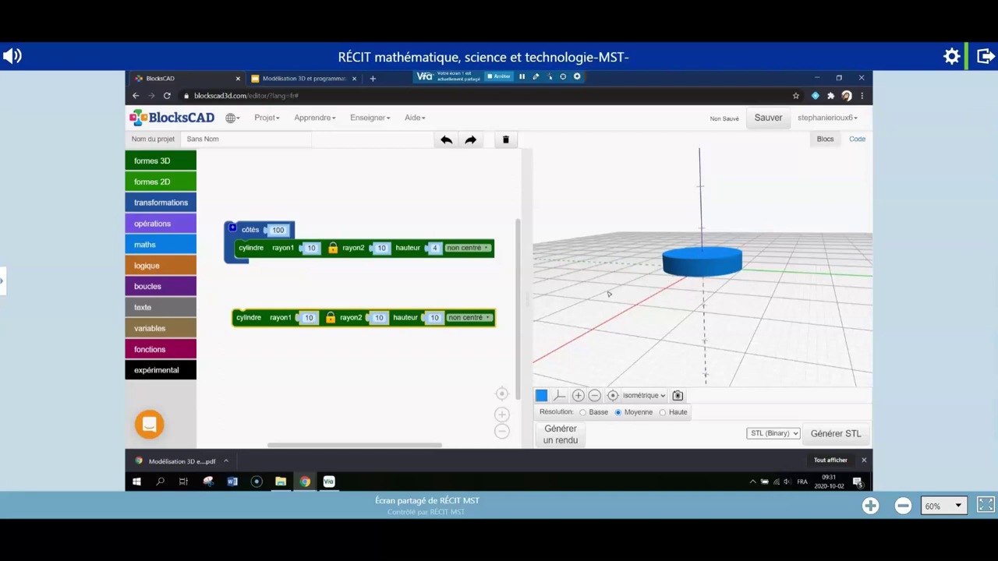
{"action": "left_click", "coordinate": [310, 318]}
{"action": "type", "text": "8"}
{"action": "key", "text": "Tab"}
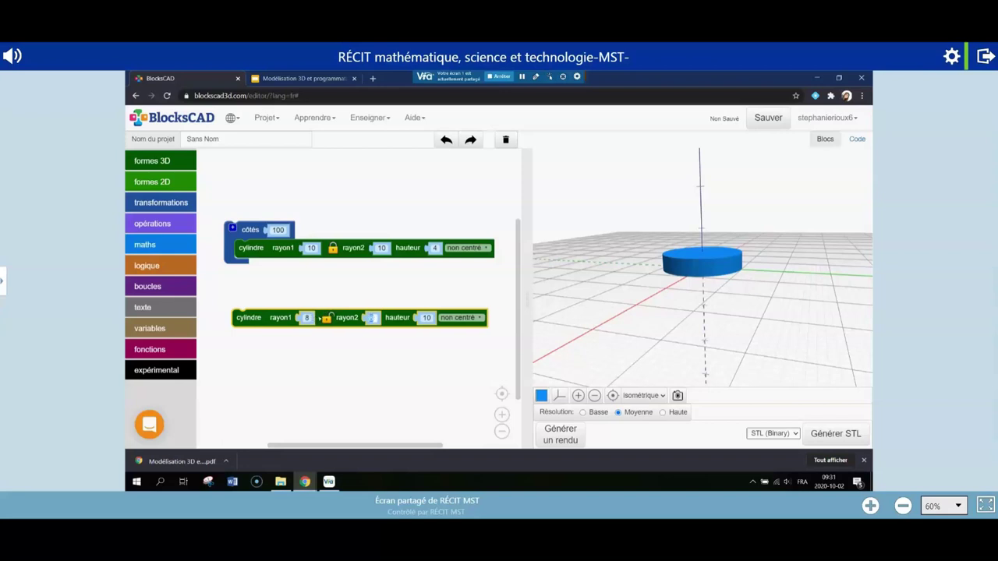
{"action": "type", "text": "2"}
{"action": "left_click", "coordinate": [328, 319]}
{"action": "left_click", "coordinate": [329, 321]}
{"action": "type", "text": "2"}
{"action": "right_click", "coordinate": [253, 229]}
{"action": "left_click", "coordinate": [230, 276]}
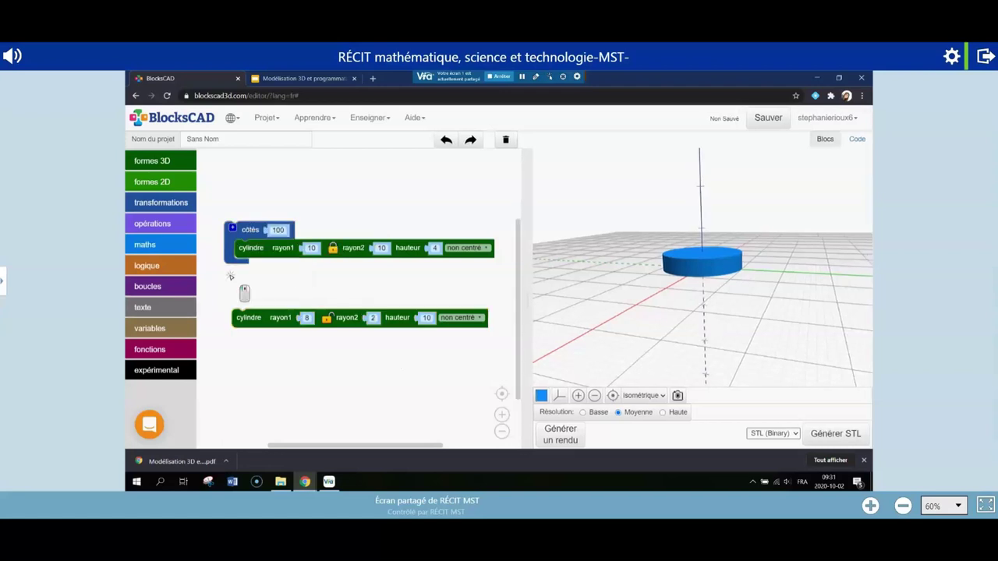
- Wrap the second cylinder in a côtés block set to 100 sides and render both cylinders
{"action": "left_click", "coordinate": [165, 226]}
{"action": "left_click", "coordinate": [161, 203]}
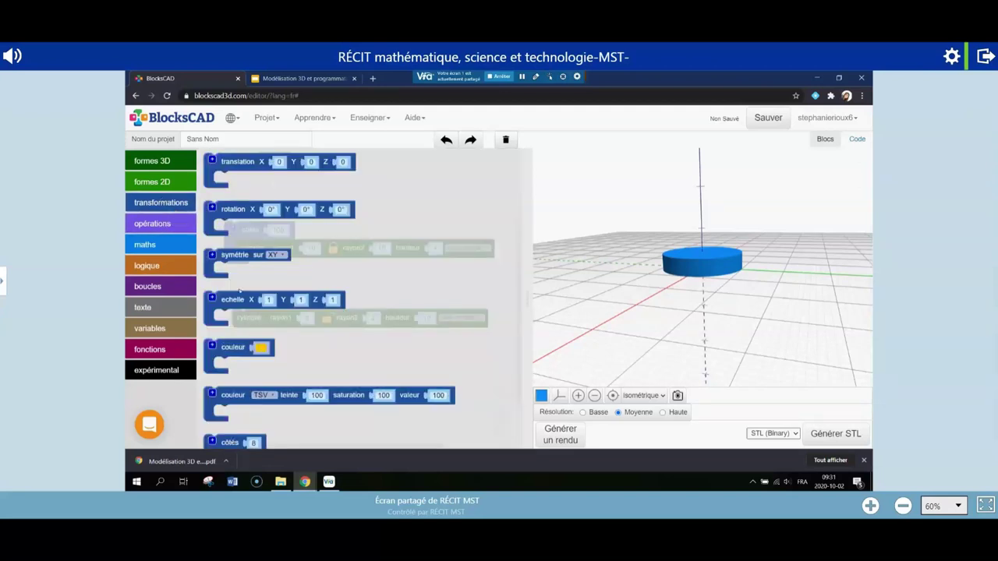
{"action": "left_click_drag", "start_coordinate": [229, 440], "coordinate": [240, 292]}
{"action": "left_click", "coordinate": [269, 296]}
{"action": "type", "text": "100"}
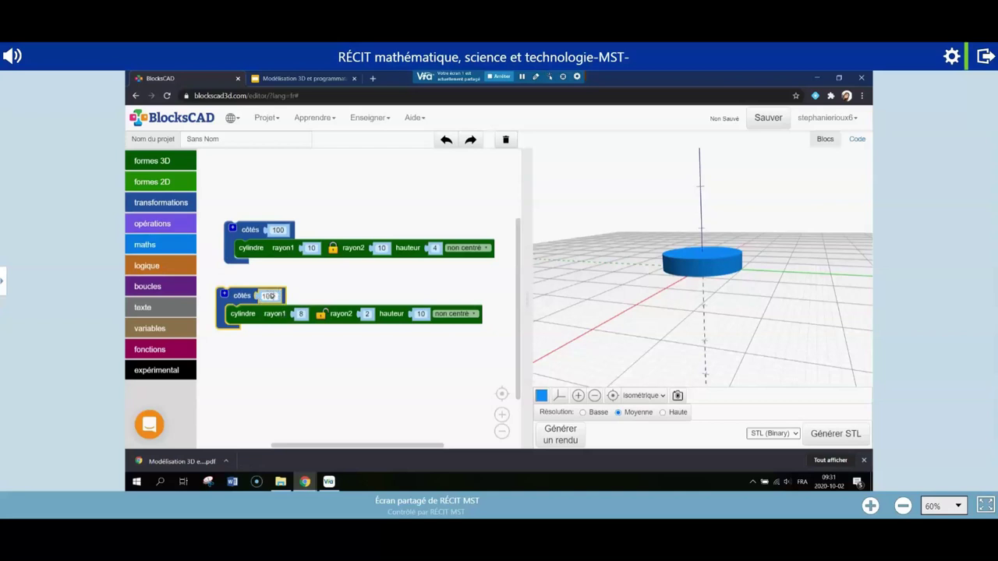
{"action": "left_click", "coordinate": [275, 325]}
{"action": "left_click", "coordinate": [546, 430]}
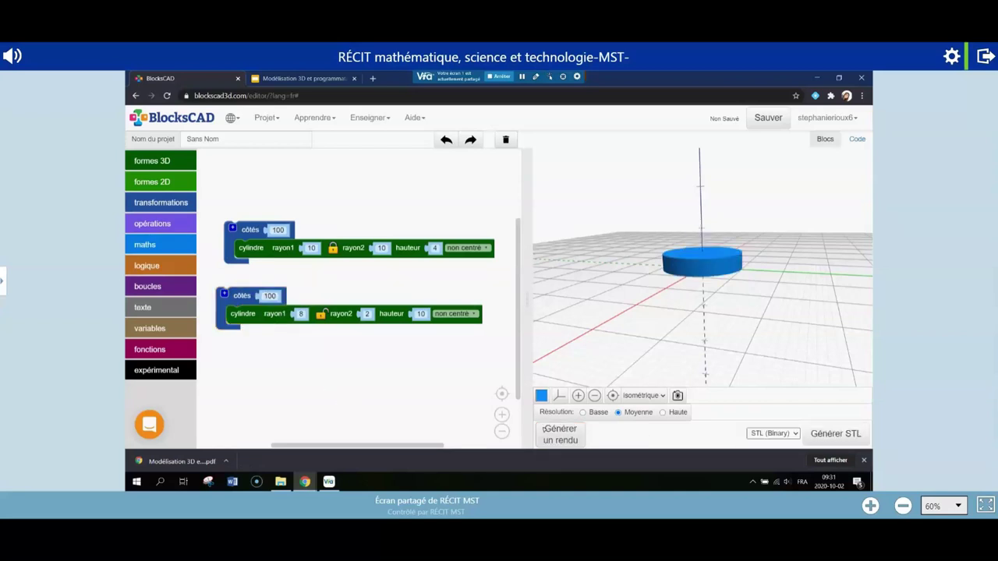
{"action": "left_click", "coordinate": [544, 429]}
{"action": "left_click_drag", "start_coordinate": [617, 322], "coordinate": [634, 291]}
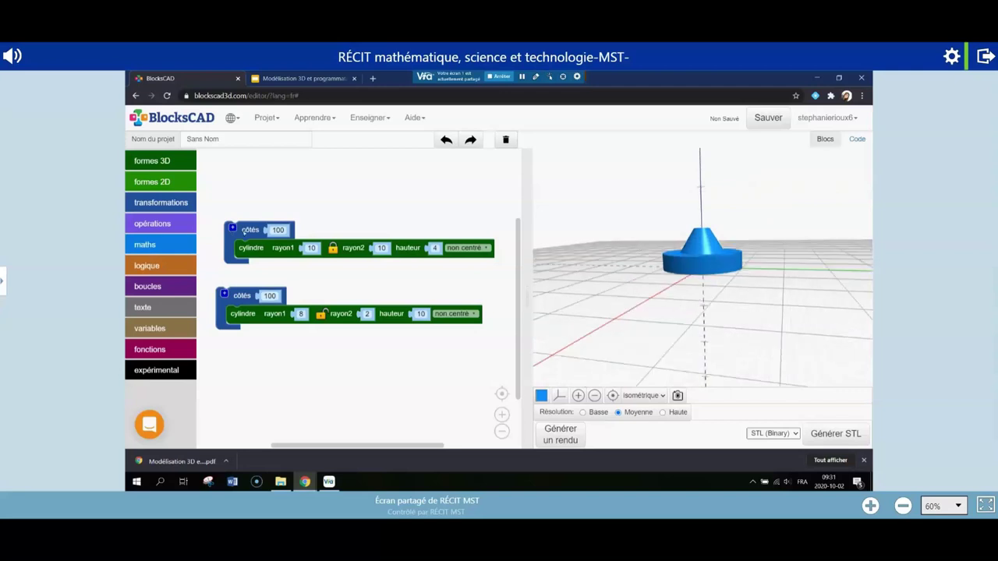
- Deactivate the disc's blocks, set the truncated cone's height to 20 and render the cone alone
{"action": "right_click", "coordinate": [257, 235]}
{"action": "left_click", "coordinate": [269, 272]}
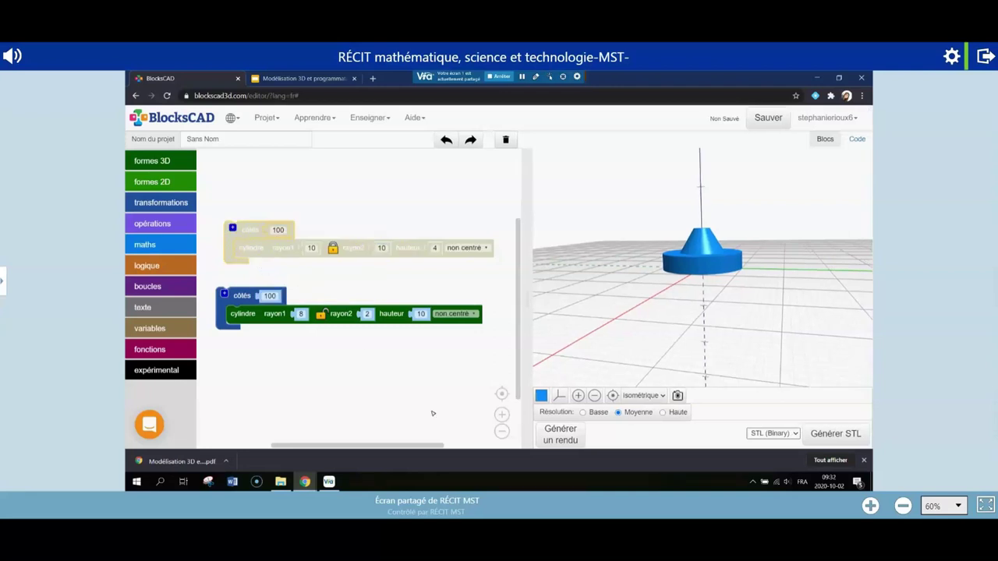
{"action": "left_click", "coordinate": [563, 438]}
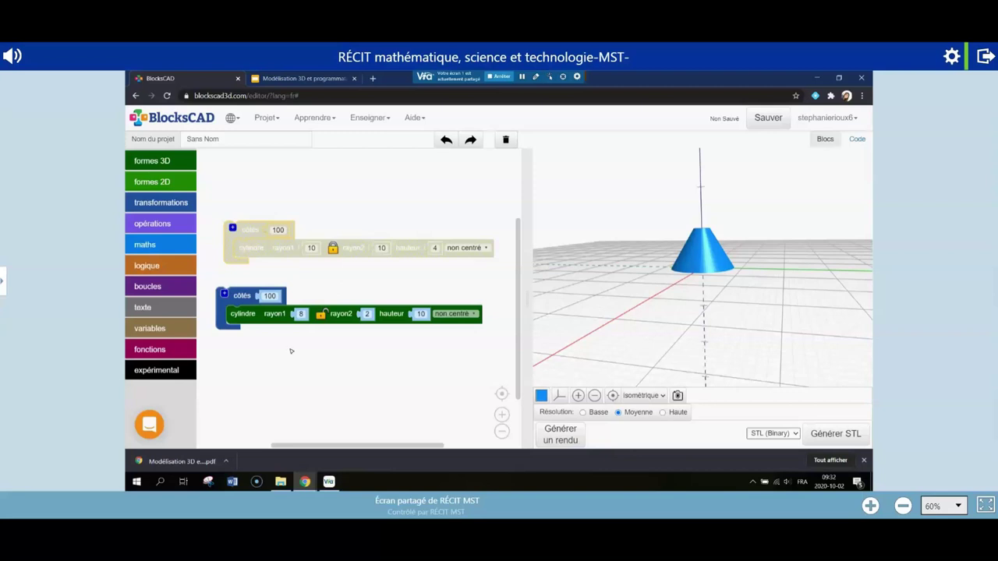
{"action": "left_click", "coordinate": [421, 314]}
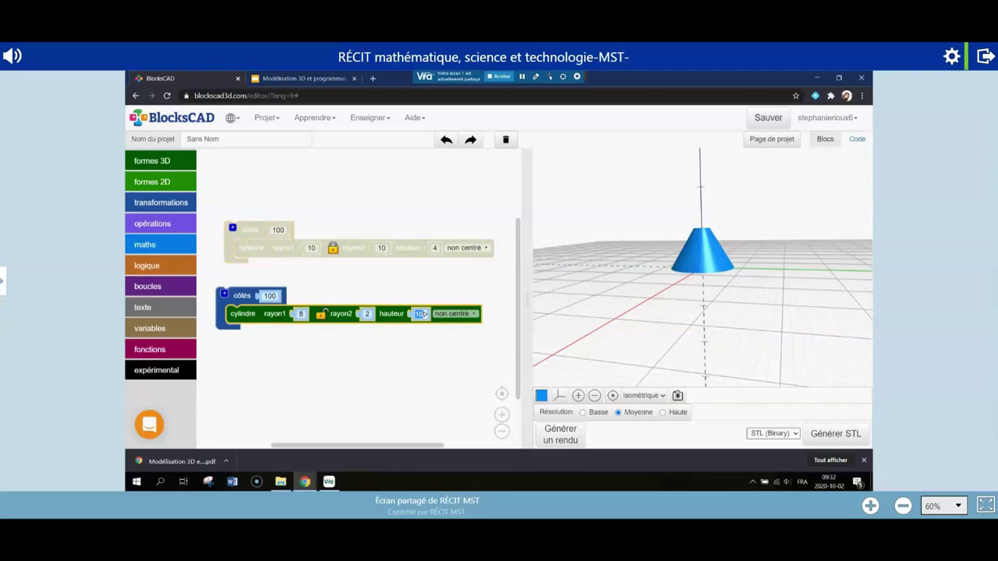
{"action": "type", "text": "20"}
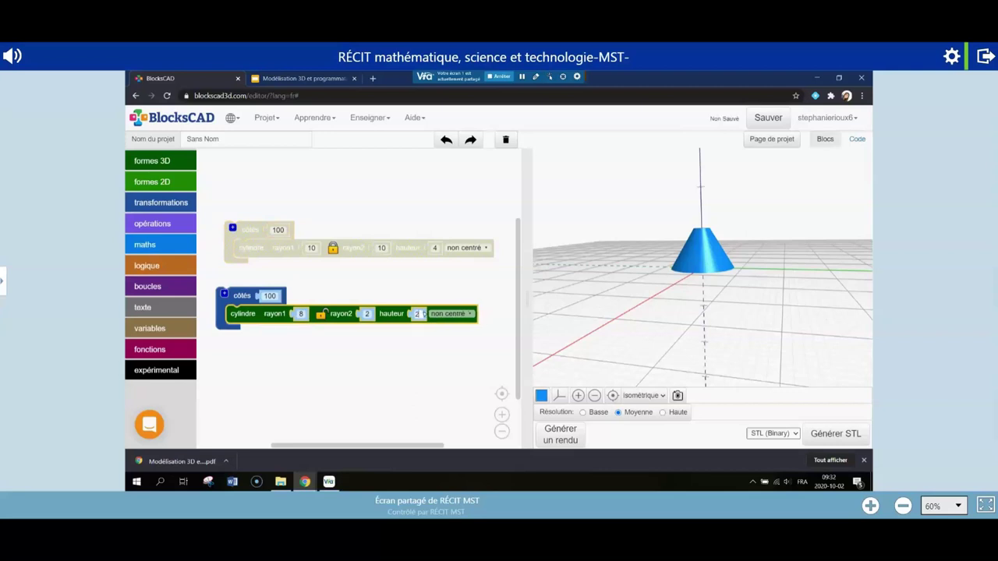
{"action": "left_click", "coordinate": [561, 435]}
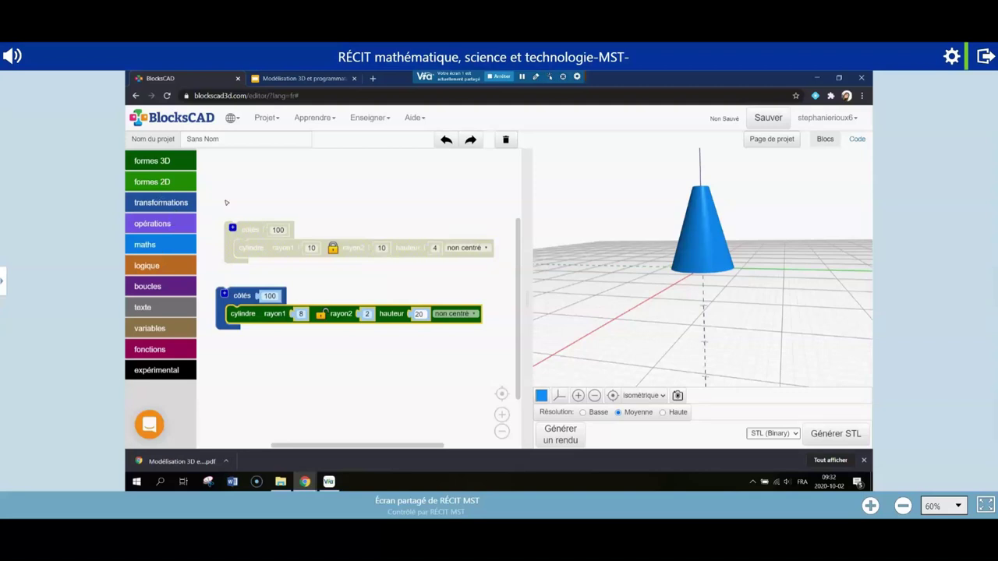
- Wrap the truncated cone's blocks in a translation block with Z set to 4
{"action": "left_click_drag", "start_coordinate": [245, 163], "coordinate": [276, 380]}
{"action": "left_click_drag", "start_coordinate": [253, 302], "coordinate": [247, 282]}
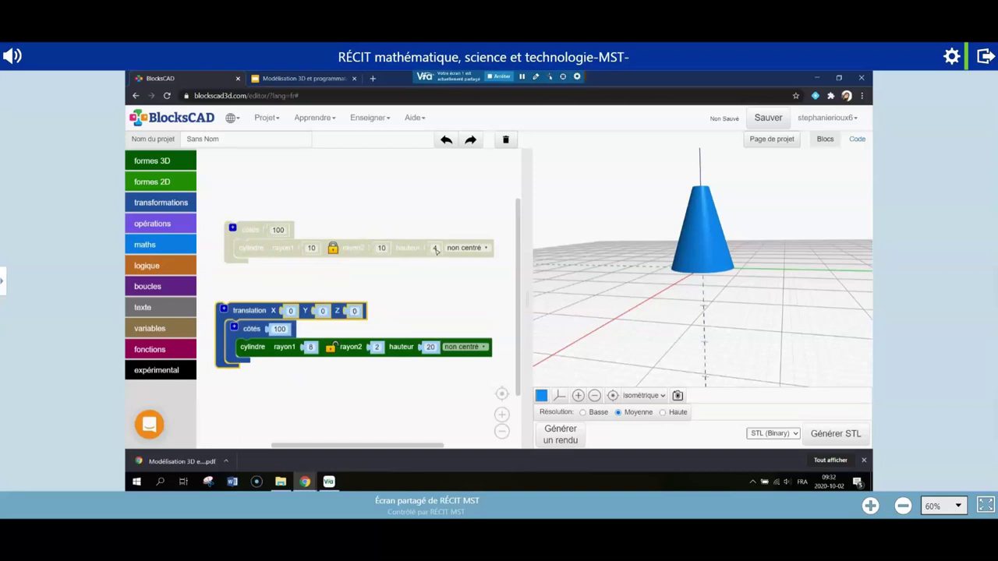
{"action": "left_click", "coordinate": [353, 310]}
{"action": "type", "text": "4"}
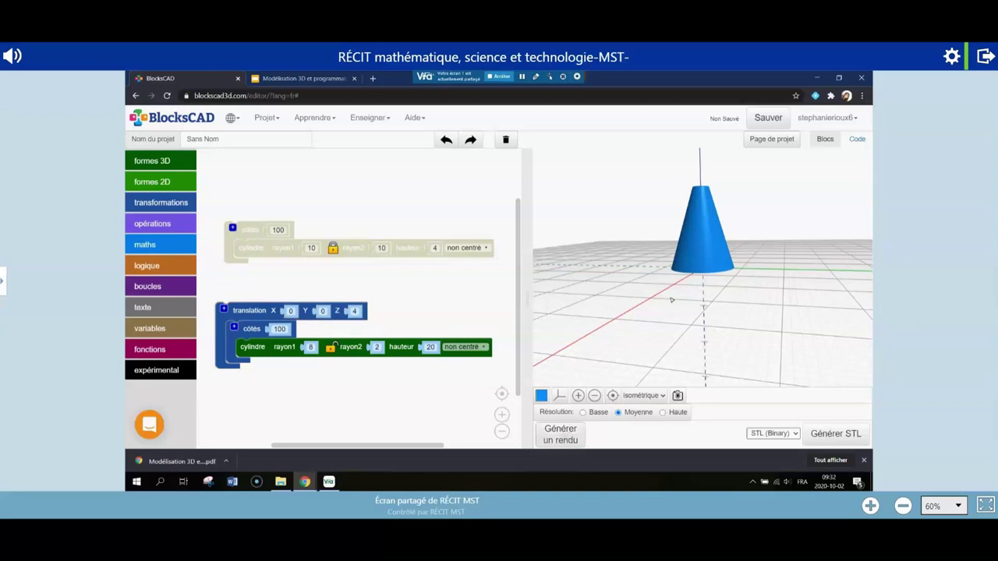
- Reactivate the disc's blocks and render the disc together with the raised truncated cone
{"action": "right_click", "coordinate": [253, 227]}
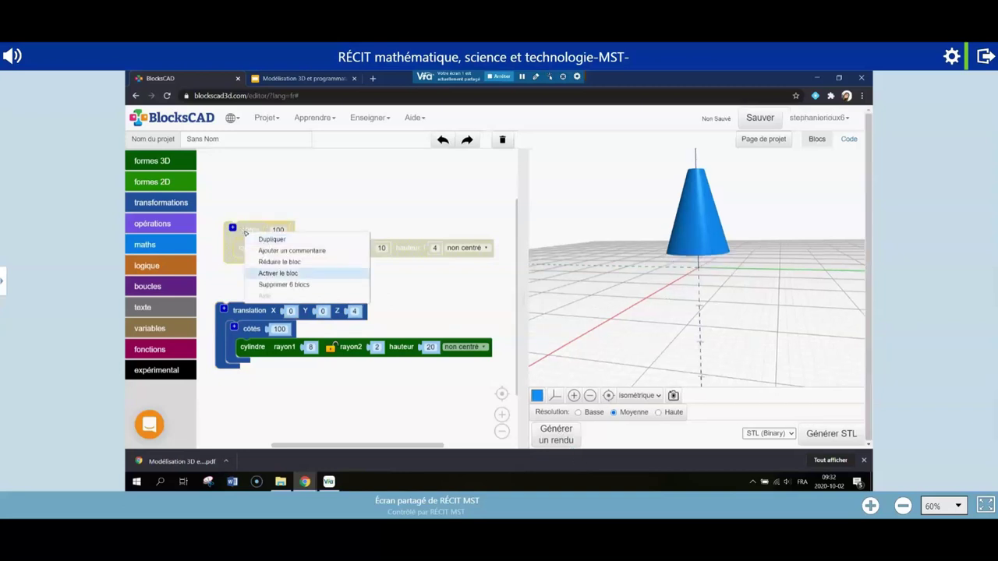
{"action": "left_click", "coordinate": [256, 272]}
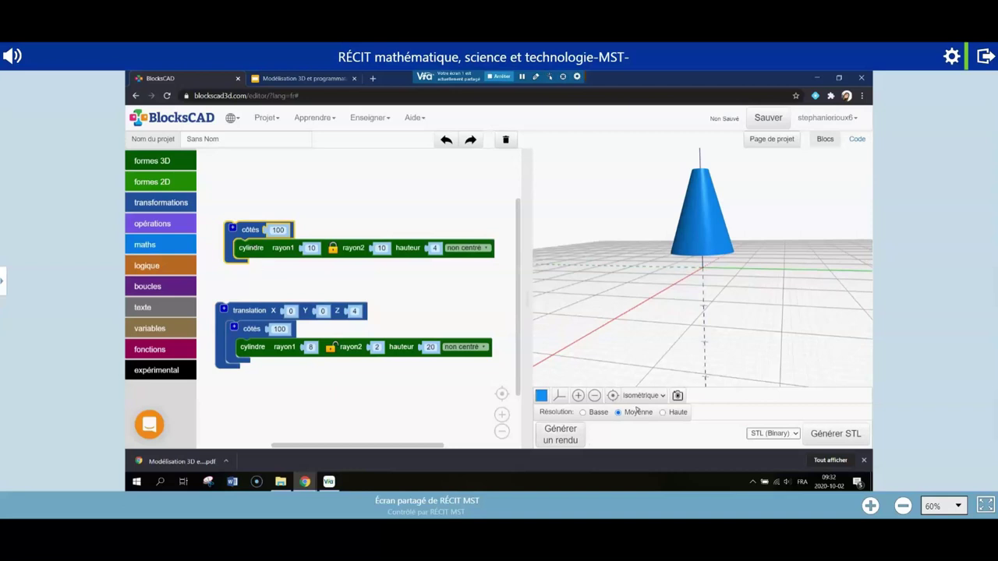
{"action": "left_click", "coordinate": [572, 441]}
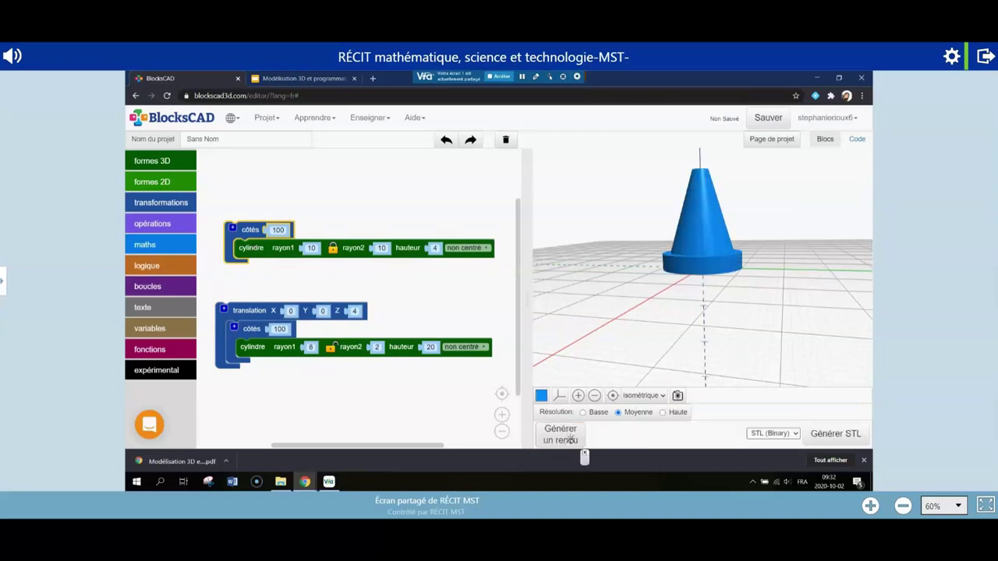
{"action": "scroll", "coordinate": [614, 332], "scroll_direction": "down", "scroll_amount": 1}
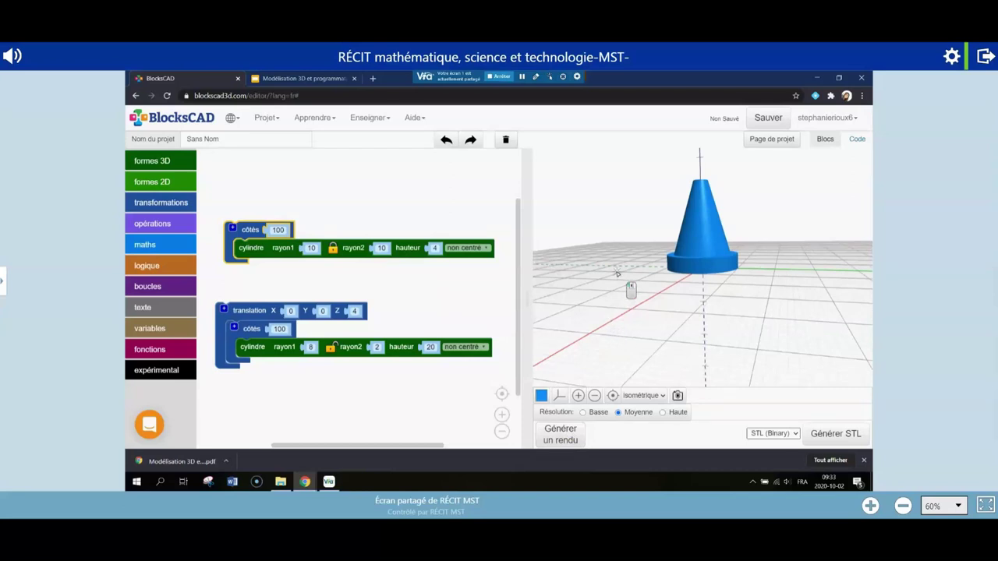
{"action": "left_click_drag", "start_coordinate": [622, 293], "coordinate": [605, 322]}
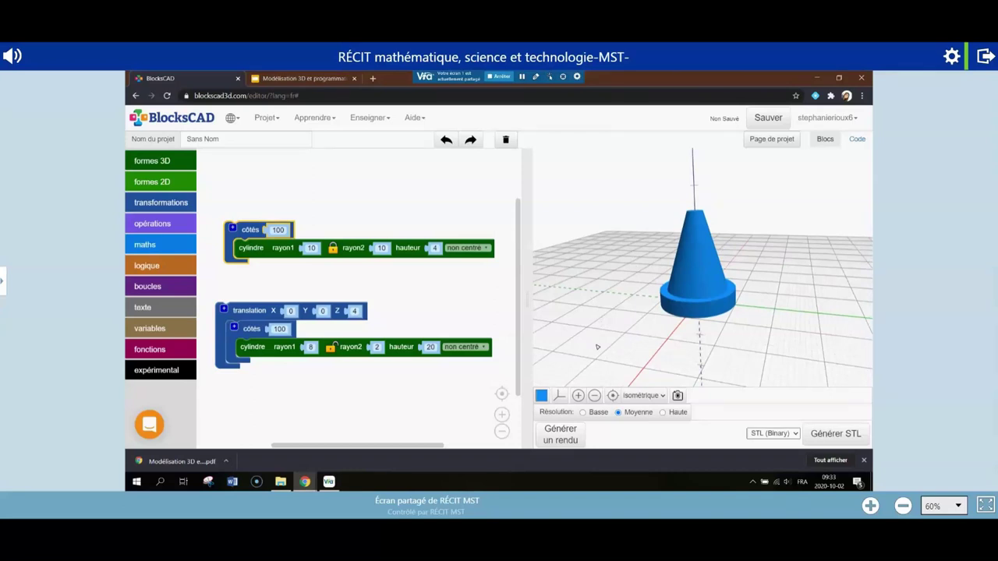
- Move the truncated cone's blocks up in the workspace and add a sphere block below them
{"action": "left_click_drag", "start_coordinate": [255, 305], "coordinate": [262, 249]}
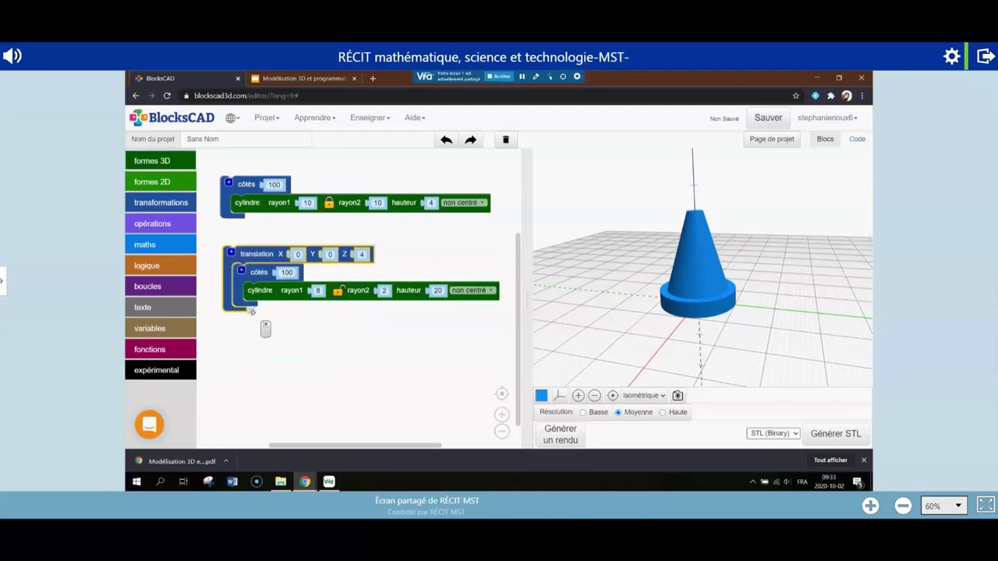
{"action": "left_click", "coordinate": [156, 161]}
{"action": "left_click_drag", "start_coordinate": [219, 162], "coordinate": [262, 389]}
{"action": "left_click", "coordinate": [152, 160]}
{"action": "left_click", "coordinate": [159, 160]}
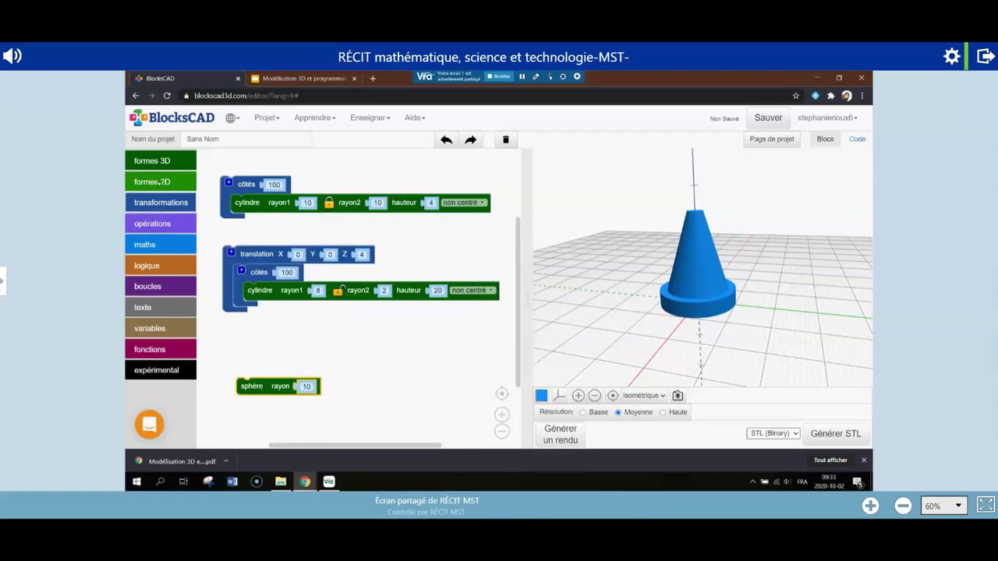
- Wrap the sphere in a côtés block set to 100 sides
{"action": "left_click", "coordinate": [159, 207]}
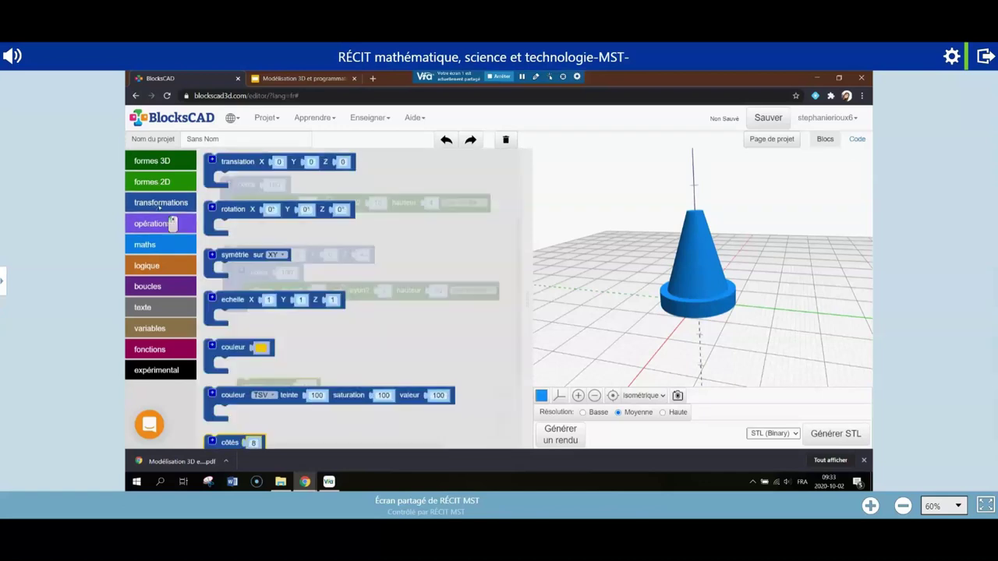
{"action": "left_click_drag", "start_coordinate": [231, 441], "coordinate": [234, 437]}
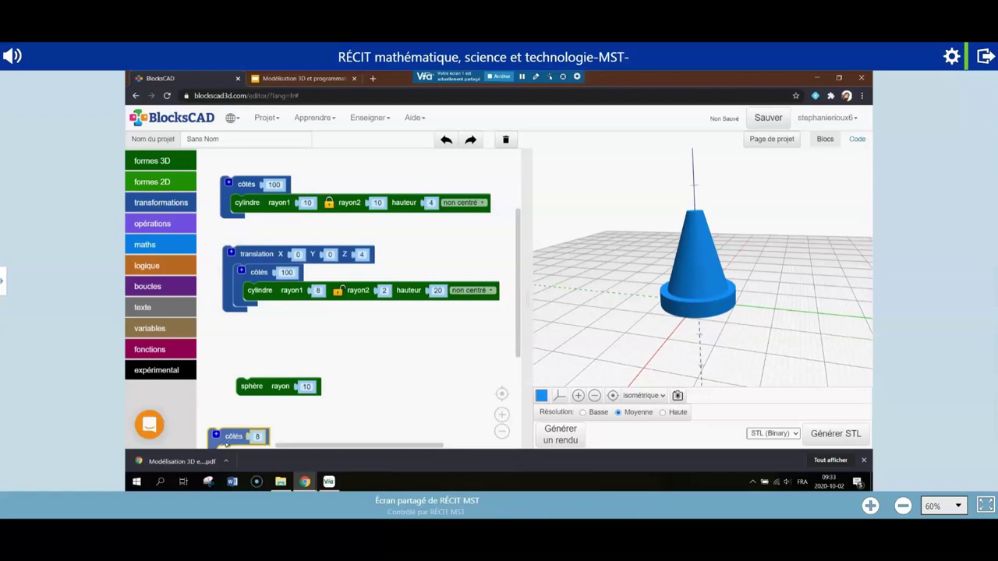
{"action": "left_click_drag", "start_coordinate": [235, 438], "coordinate": [255, 374]}
{"action": "left_click", "coordinate": [276, 371]}
{"action": "type", "text": "100"}
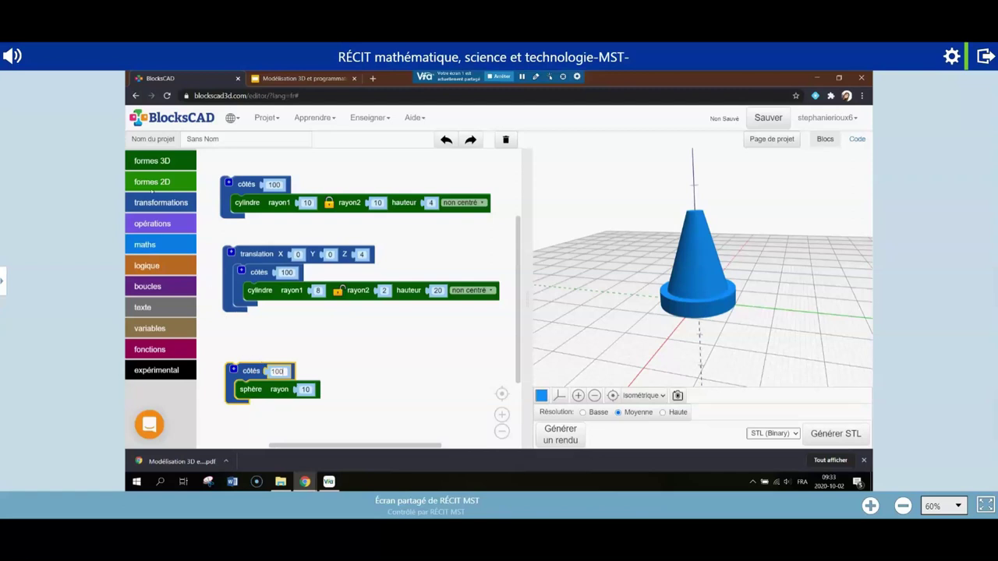
- Wrap the sphere's blocks in a translation block with Z set to 24 and render the pawn
{"action": "left_click", "coordinate": [153, 201]}
{"action": "left_click_drag", "start_coordinate": [232, 171], "coordinate": [261, 351]}
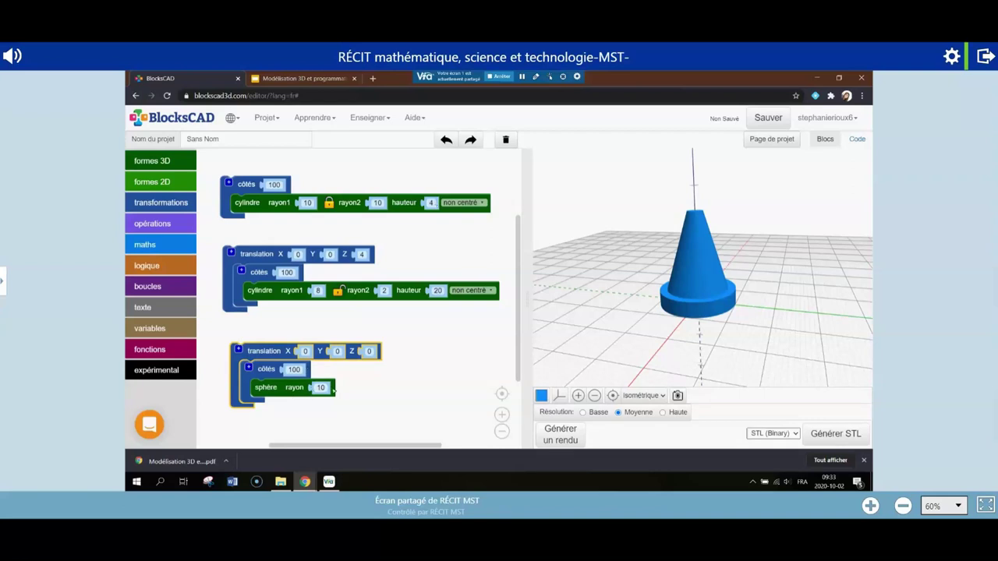
{"action": "left_click", "coordinate": [371, 352]}
{"action": "type", "text": "20"}
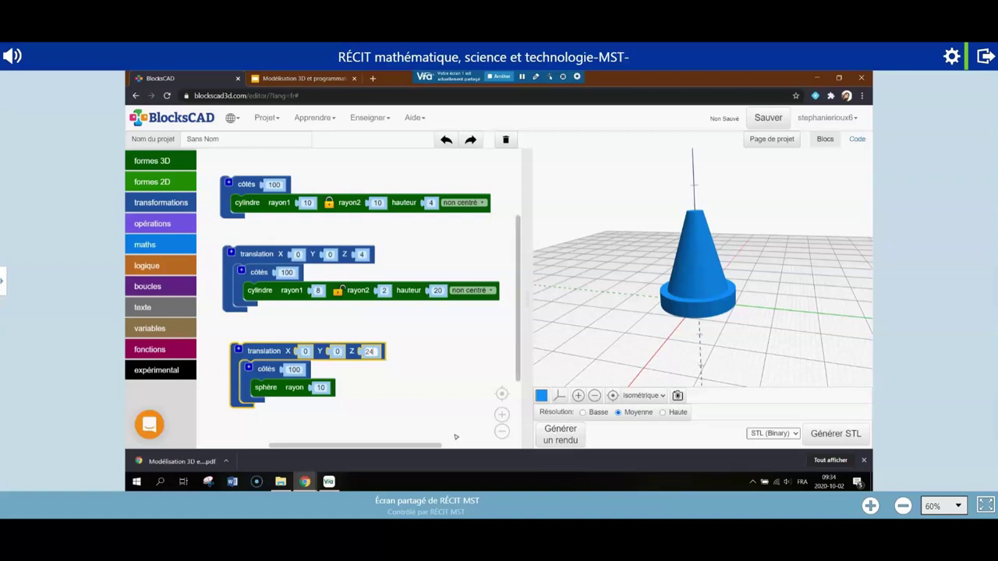
{"action": "left_click", "coordinate": [558, 438]}
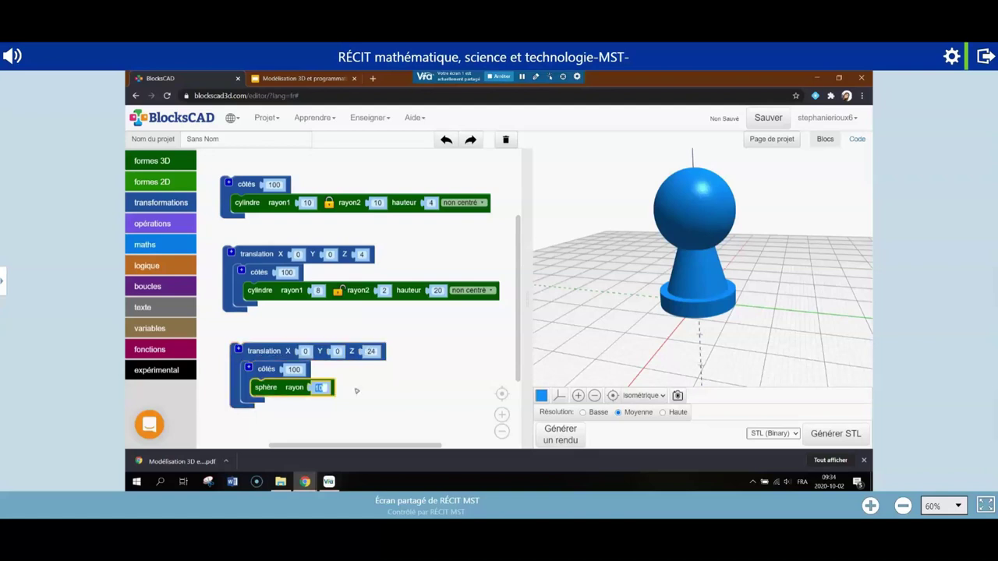
- Set the sphere's radius to 5 and render the pawn again
{"action": "left_click", "coordinate": [319, 387]}
{"action": "type", "text": "5"}
{"action": "left_click", "coordinate": [560, 439]}
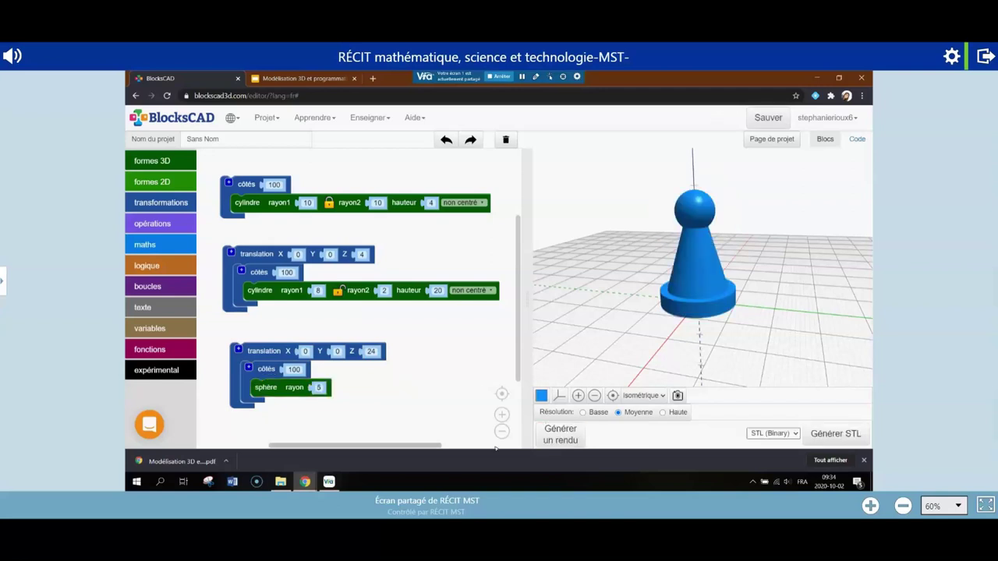
{"action": "left_click_drag", "start_coordinate": [495, 447], "coordinate": [596, 348]}
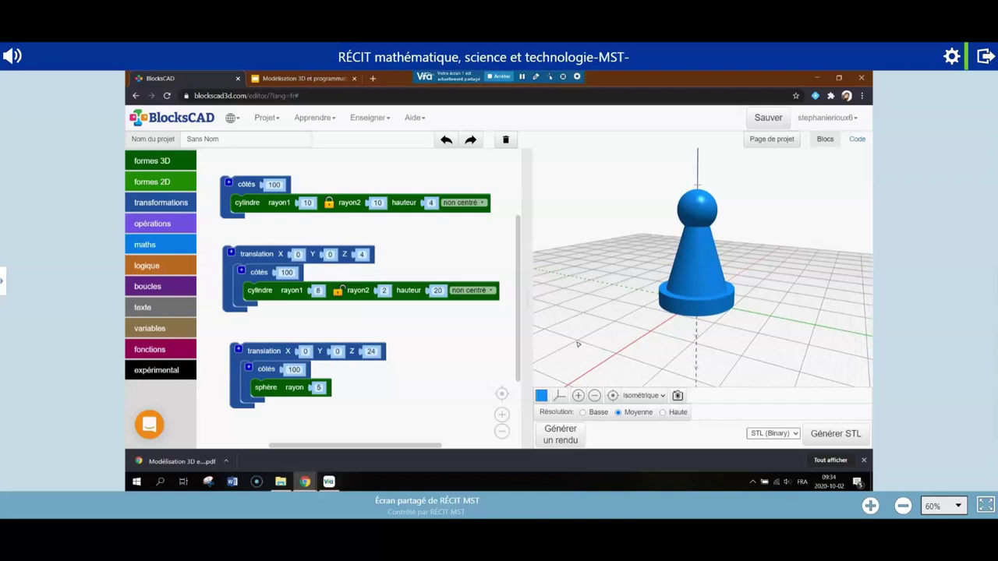
- Switch to the Via meeting window to check the chat, and return to the BlocksCAD window with the blue pawn
{"action": "left_click", "coordinate": [328, 482]}
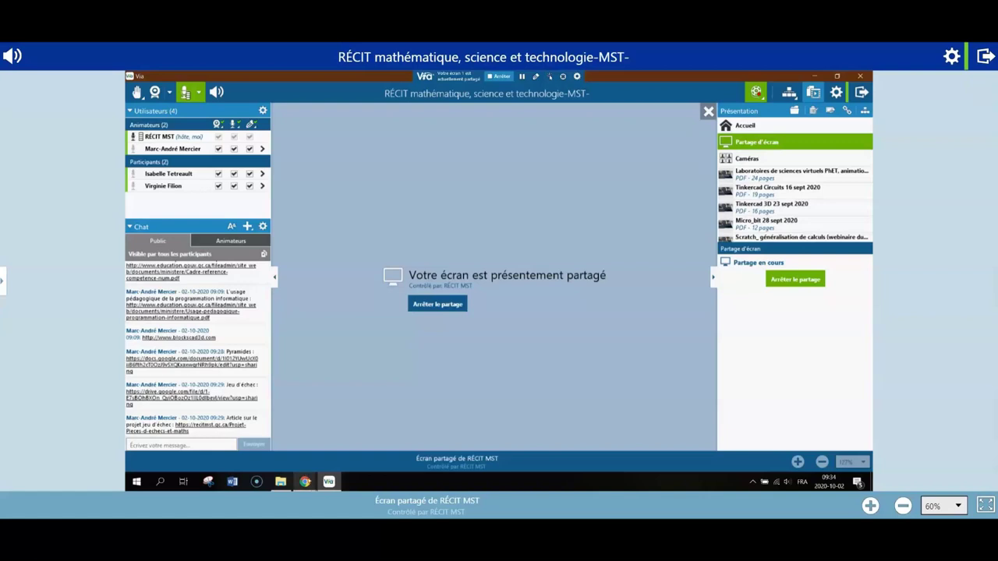
{"action": "mouse_move", "coordinate": [305, 481]}
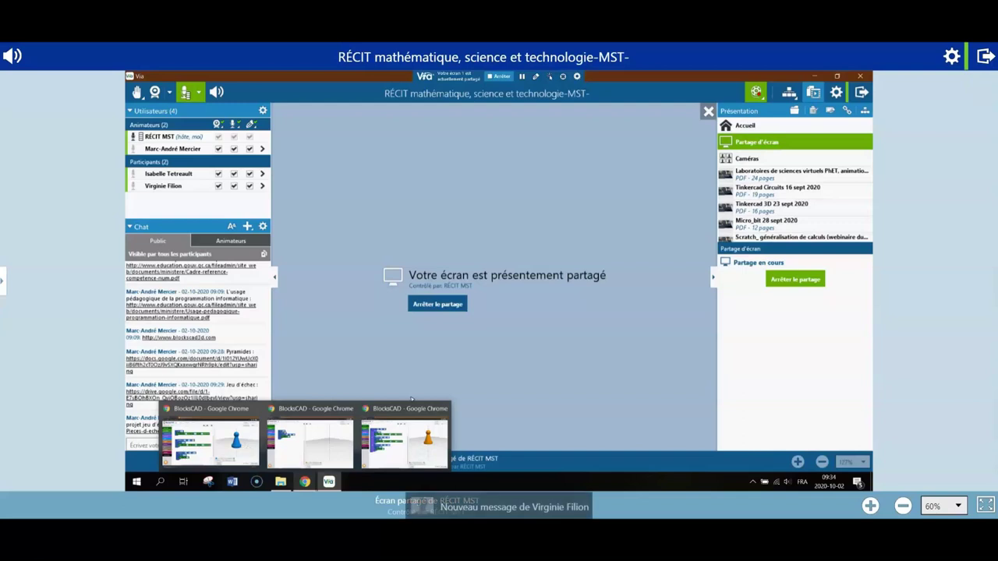
{"action": "left_click", "coordinate": [246, 450]}
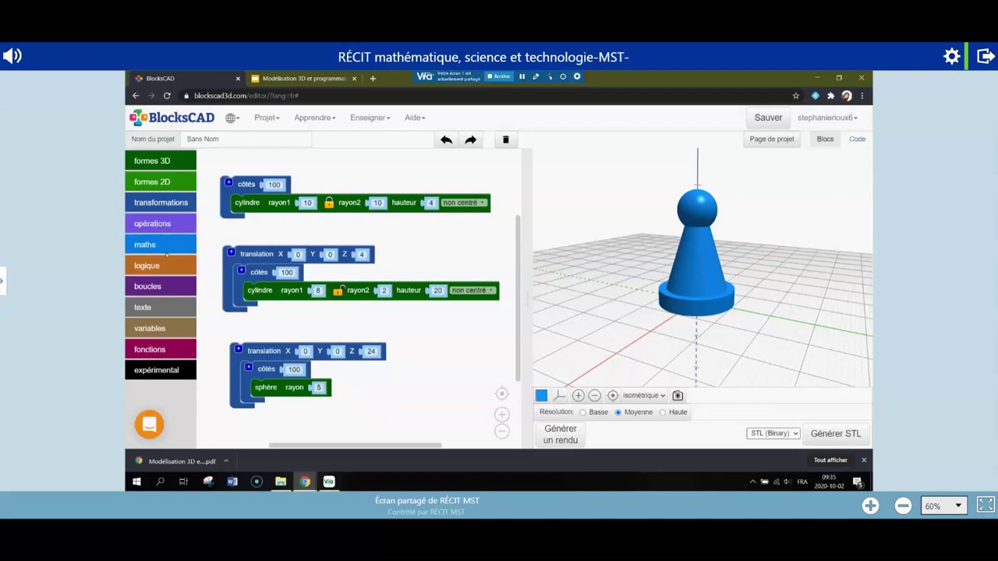
- Combine the disc, truncated cone and sphere in one union block extended to three slots, and move it slightly down
{"action": "left_click", "coordinate": [178, 224]}
{"action": "mouse_move", "coordinate": [207, 189]}
{"action": "left_mouse_down"}
{"action": "mouse_move", "coordinate": [219, 204]}
{"action": "mouse_move", "coordinate": [204, 187]}
{"action": "mouse_move", "coordinate": [209, 198]}
{"action": "left_mouse_up"}
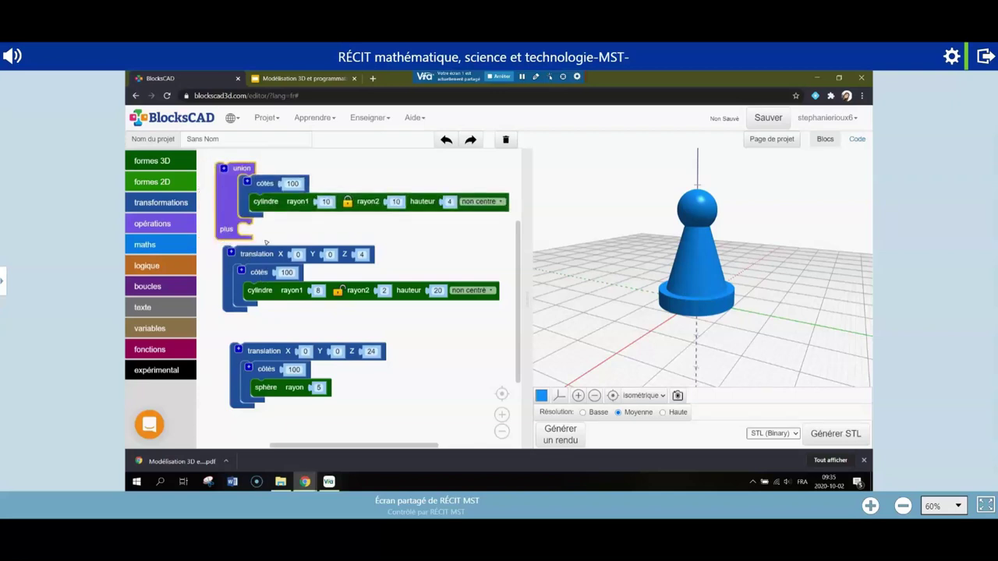
{"action": "left_click_drag", "start_coordinate": [266, 243], "coordinate": [277, 227]}
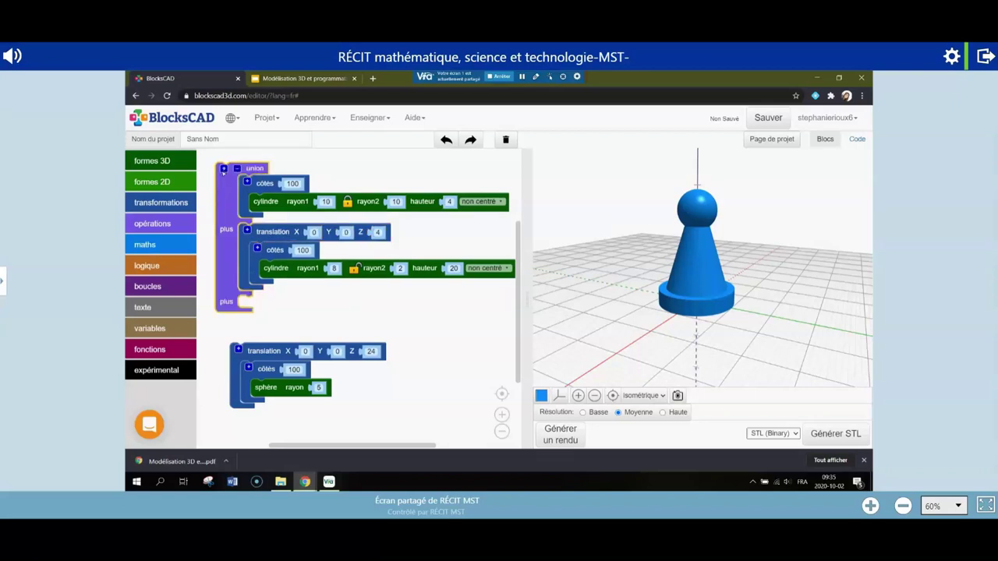
{"action": "left_click_drag", "start_coordinate": [263, 369], "coordinate": [276, 328]}
{"action": "left_click_drag", "start_coordinate": [216, 257], "coordinate": [219, 287]}
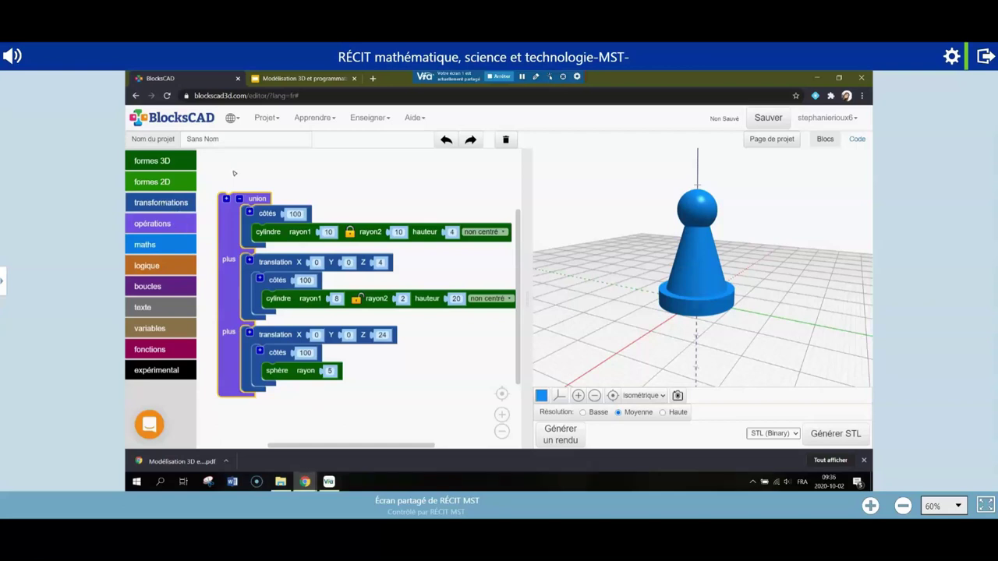
- Wrap the pawn's union in a translation block with X set to 20
{"action": "left_click", "coordinate": [160, 202]}
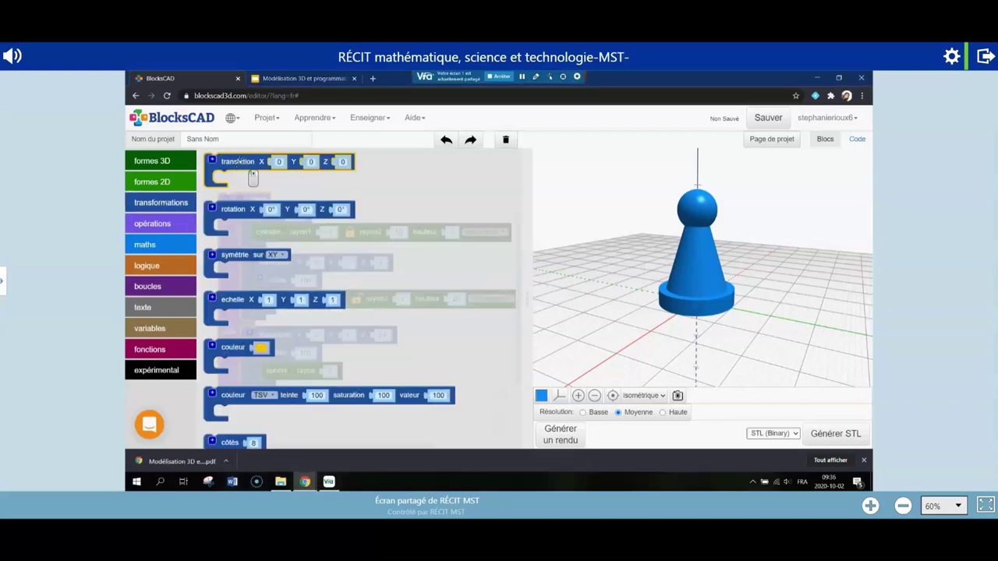
{"action": "left_click_drag", "start_coordinate": [238, 163], "coordinate": [241, 196]}
{"action": "left_click", "coordinate": [285, 180]}
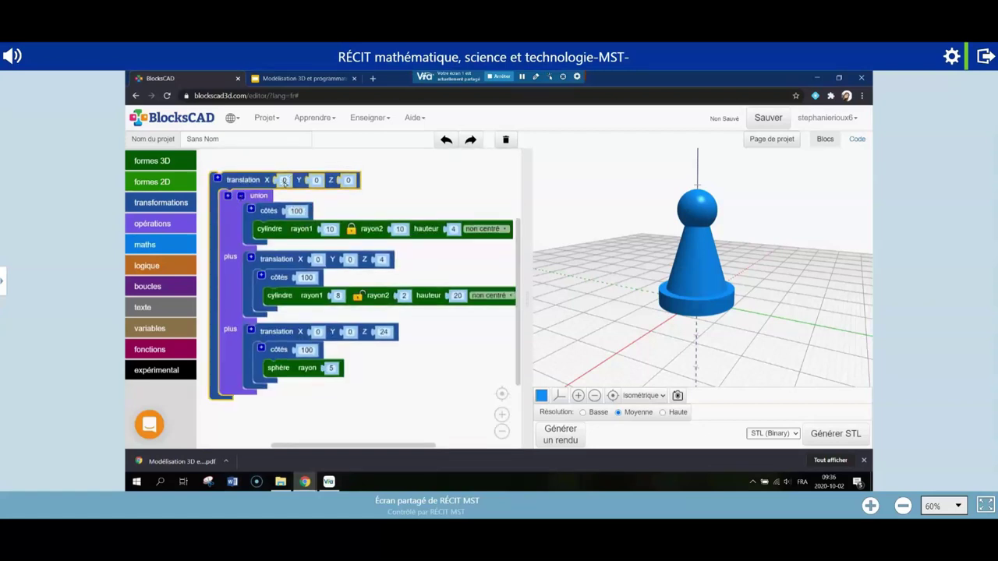
{"action": "type", "text": "30"}
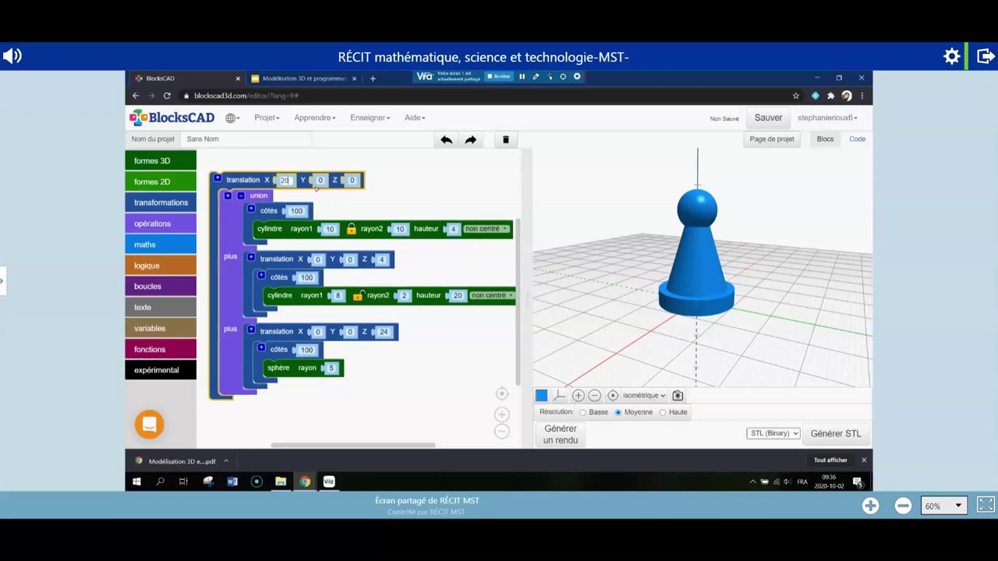
- Render the translated pawn and inspect it in the 3D view
{"action": "left_click", "coordinate": [433, 397]}
{"action": "left_click", "coordinate": [567, 434]}
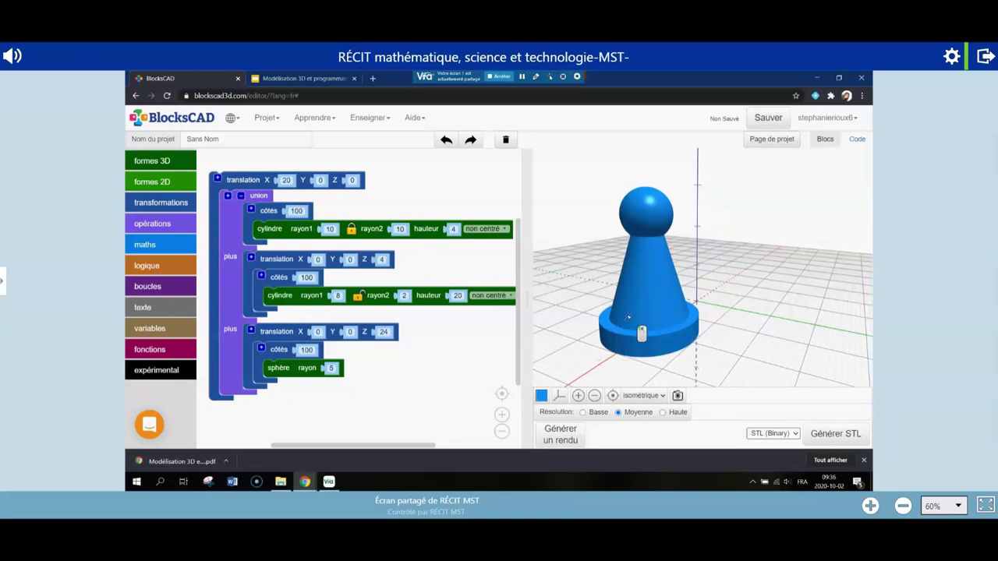
{"action": "scroll", "coordinate": [628, 316], "scroll_direction": "down", "scroll_amount": 5}
{"action": "left_click_drag", "start_coordinate": [628, 310], "coordinate": [633, 333]}
- Name the project Pion and save it
{"action": "left_click", "coordinate": [248, 140]}
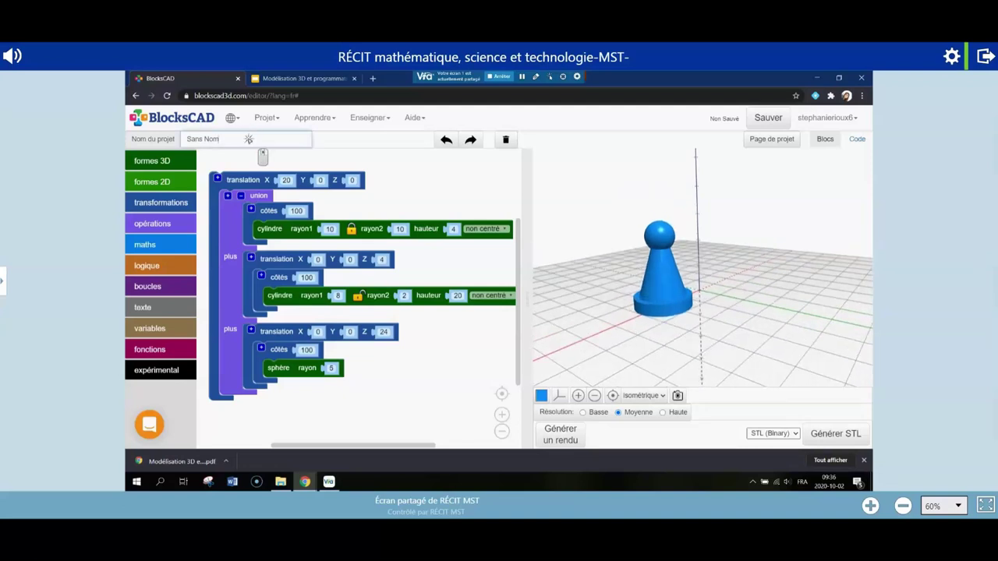
{"action": "key", "text": "BackSpace"}
{"action": "key", "text": "BackSpace"}
{"action": "key", "text": "BackSpace"}
{"action": "key", "text": "BackSpace"}
{"action": "key", "text": "BackSpace"}
{"action": "key", "text": "BackSpace"}
{"action": "key", "text": "BackSpace"}
{"action": "key", "text": "BackSpace"}
{"action": "type", "text": "Pion"}
{"action": "left_click", "coordinate": [769, 118]}
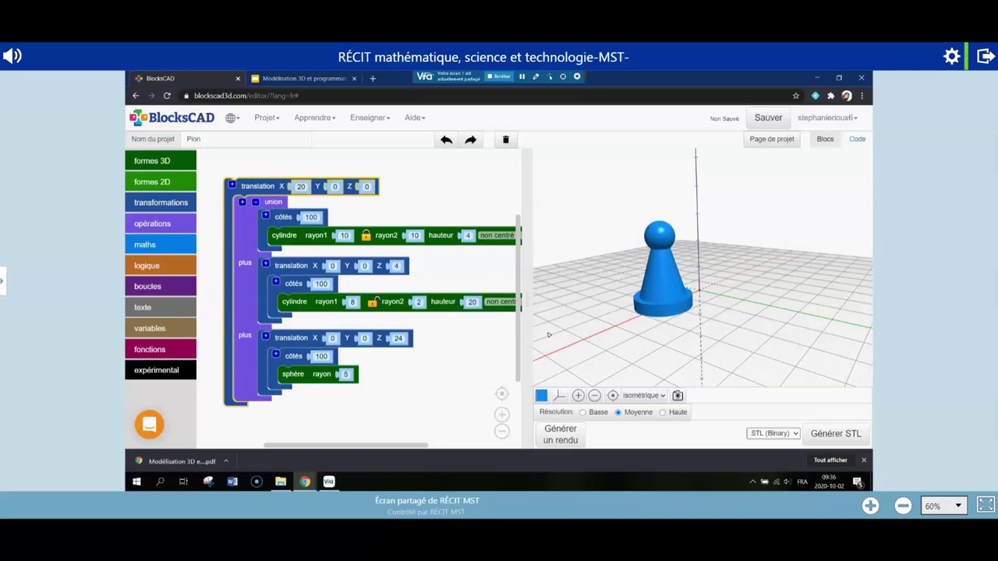
- Widen the block workspace and save the Pion project as a copy
{"action": "left_click_drag", "start_coordinate": [528, 300], "coordinate": [576, 304]}
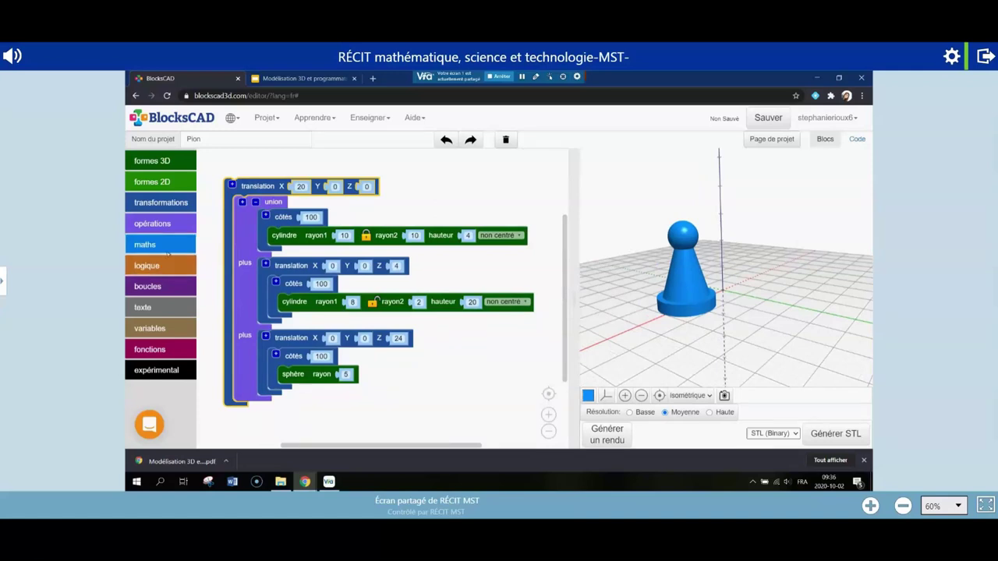
{"action": "left_click", "coordinate": [156, 223]}
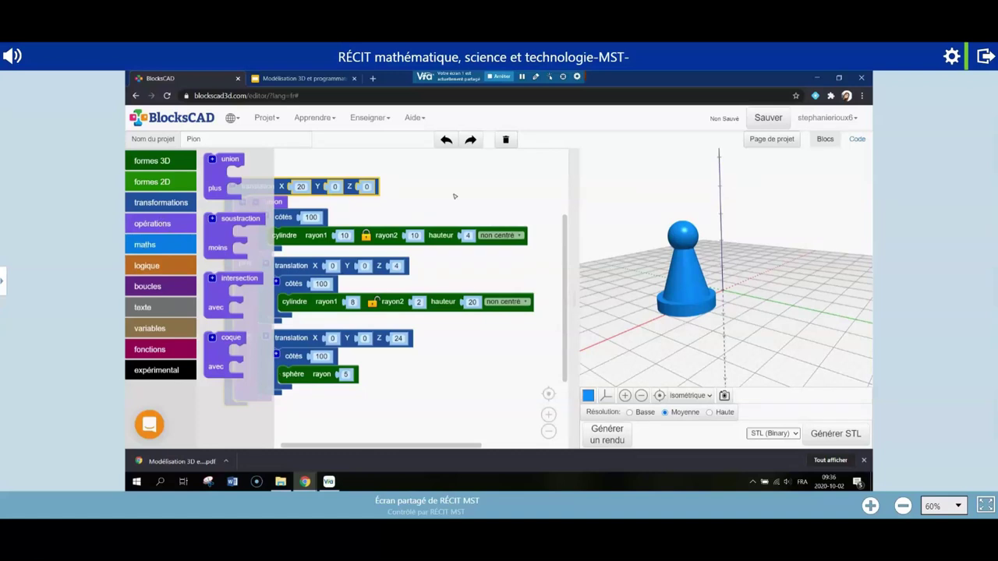
{"action": "left_click_drag", "start_coordinate": [261, 189], "coordinate": [269, 187]}
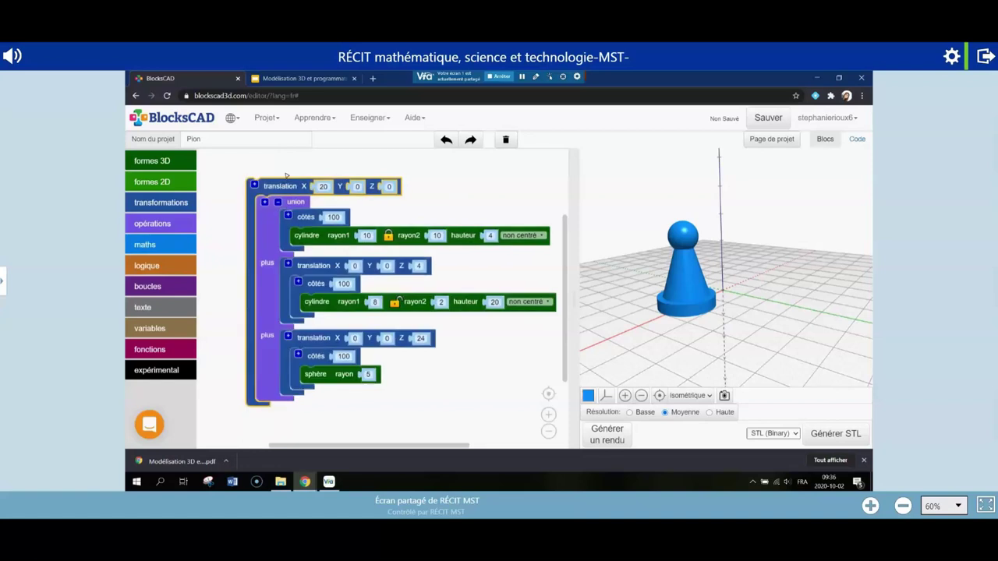
{"action": "left_click", "coordinate": [273, 120]}
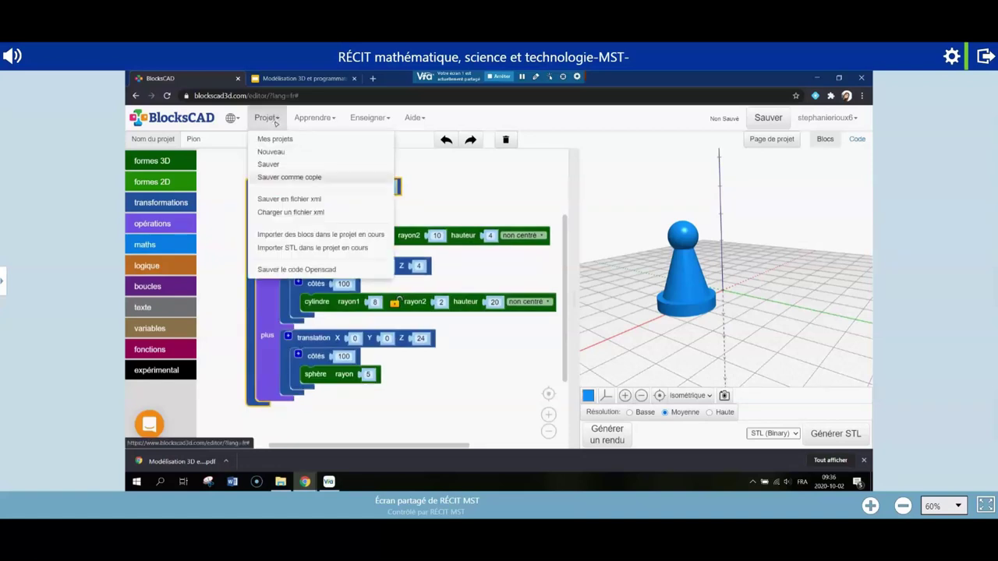
{"action": "left_click", "coordinate": [289, 177]}
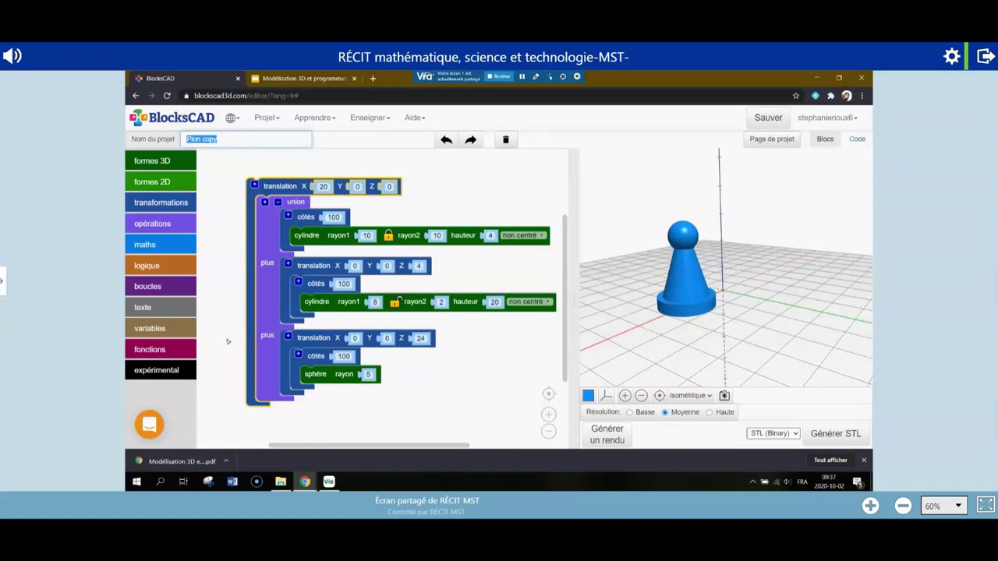
- Add an empty coque (hull) block to the free space beside the pawn's blocks
{"action": "left_click", "coordinate": [176, 223]}
{"action": "left_click", "coordinate": [212, 348]}
{"action": "left_click_drag", "start_coordinate": [228, 363], "coordinate": [469, 385]}
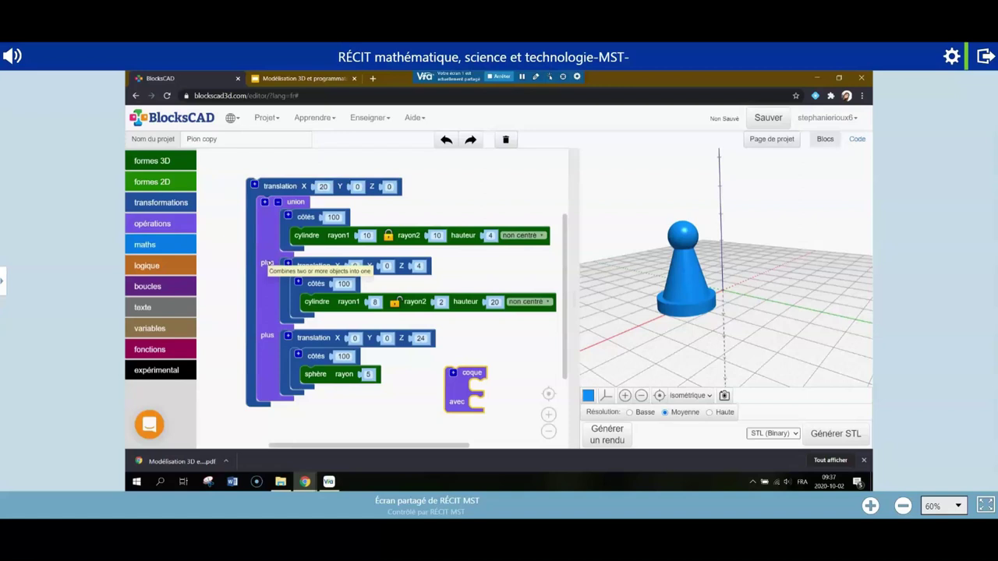
{"action": "left_click_drag", "start_coordinate": [467, 189], "coordinate": [453, 182]}
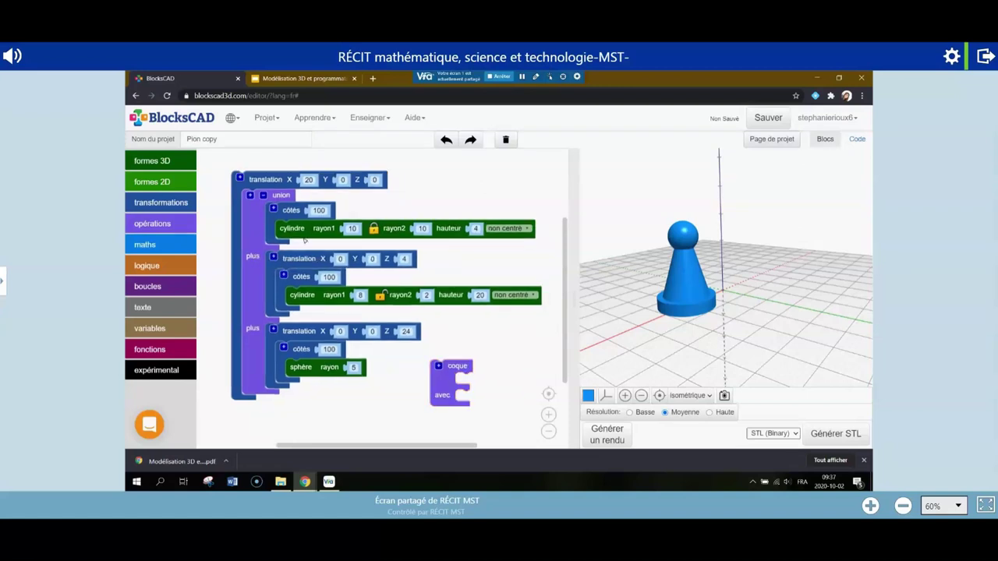
- Transfer the disc, truncated cone and sphere from the union into the coque block, extending it to three slots
{"action": "left_click_drag", "start_coordinate": [291, 211], "coordinate": [485, 382]}
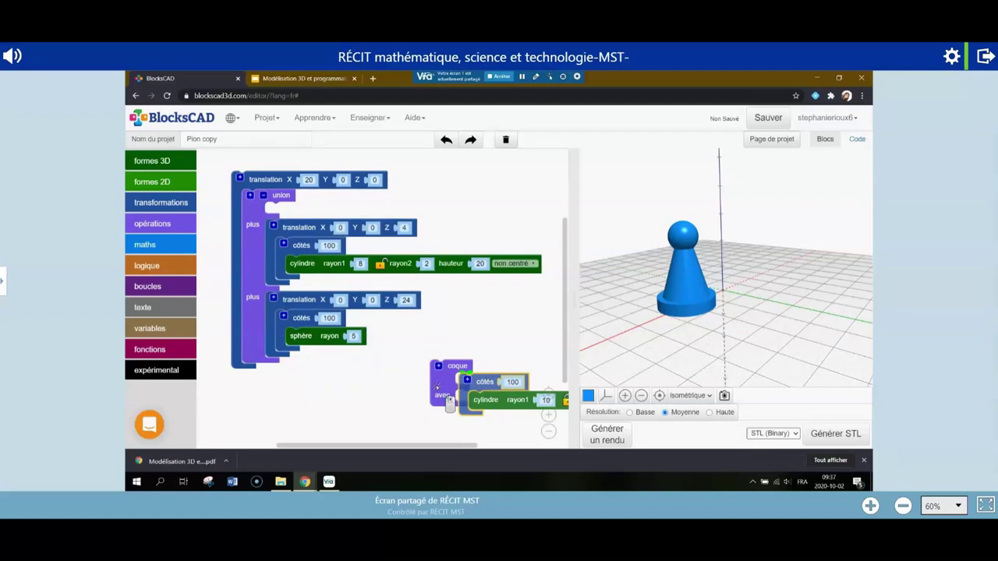
{"action": "left_click_drag", "start_coordinate": [457, 365], "coordinate": [412, 293]}
{"action": "left_click_drag", "start_coordinate": [299, 228], "coordinate": [443, 357]}
{"action": "left_click_drag", "start_coordinate": [299, 245], "coordinate": [276, 359]}
{"action": "left_click", "coordinate": [393, 293]}
{"action": "left_click_drag", "start_coordinate": [424, 293], "coordinate": [396, 221]}
{"action": "left_click_drag", "start_coordinate": [265, 360], "coordinate": [399, 361]}
{"action": "left_click_drag", "start_coordinate": [272, 364], "coordinate": [413, 359]}
{"action": "left_click_drag", "start_coordinate": [396, 222], "coordinate": [353, 226]}
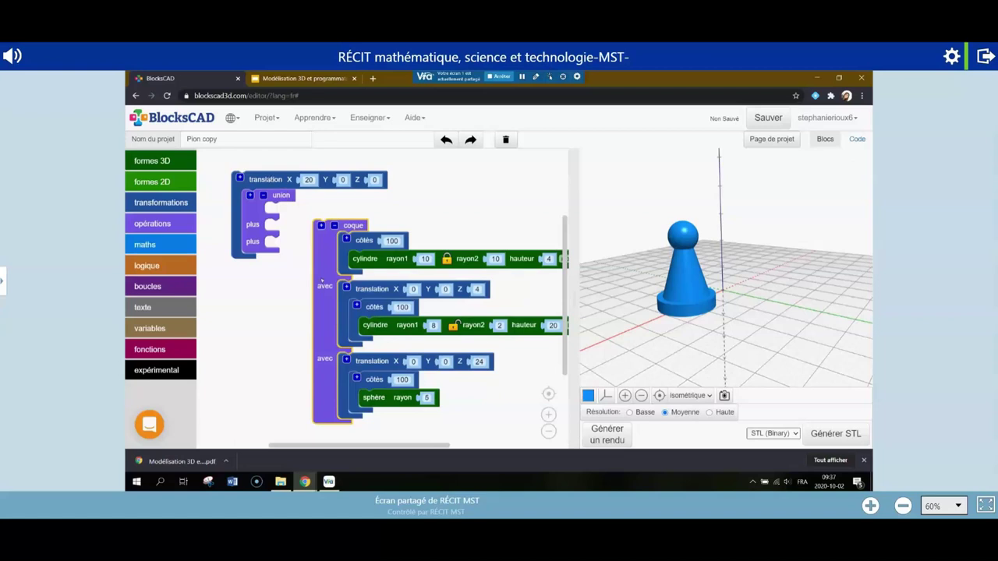
- Delete the emptied translation and union blocks, reposition the coque block in their place, and render the hull
{"action": "key", "text": "Delete"}
{"action": "left_click_drag", "start_coordinate": [351, 225], "coordinate": [274, 183]}
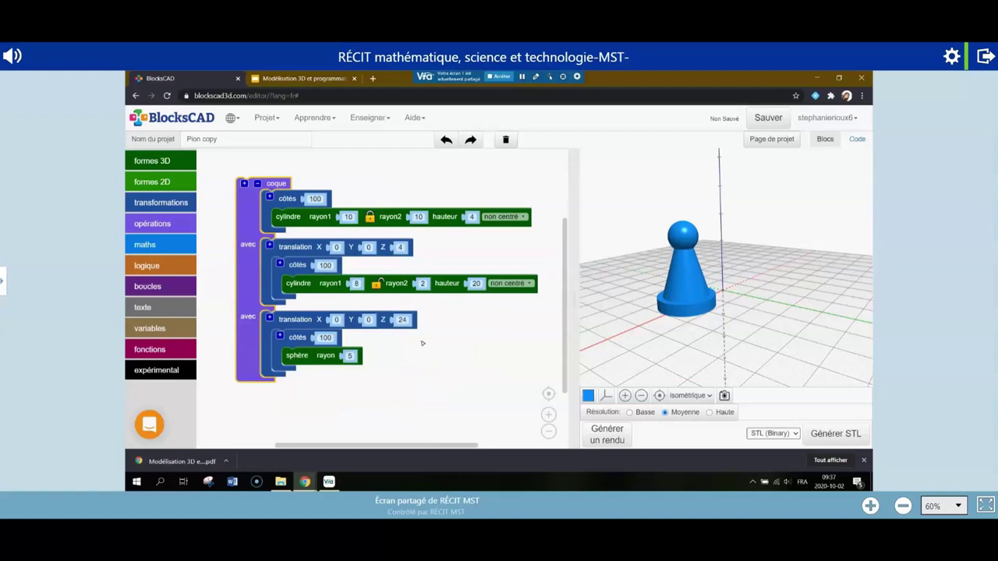
{"action": "left_click", "coordinate": [615, 439]}
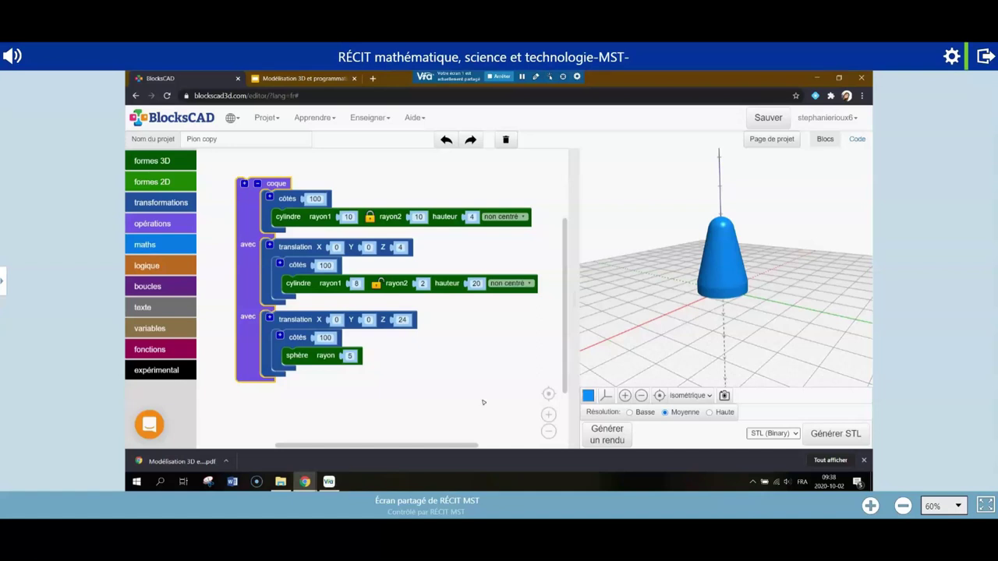
- Rename the copied project Coque and save it
{"action": "left_click", "coordinate": [266, 138]}
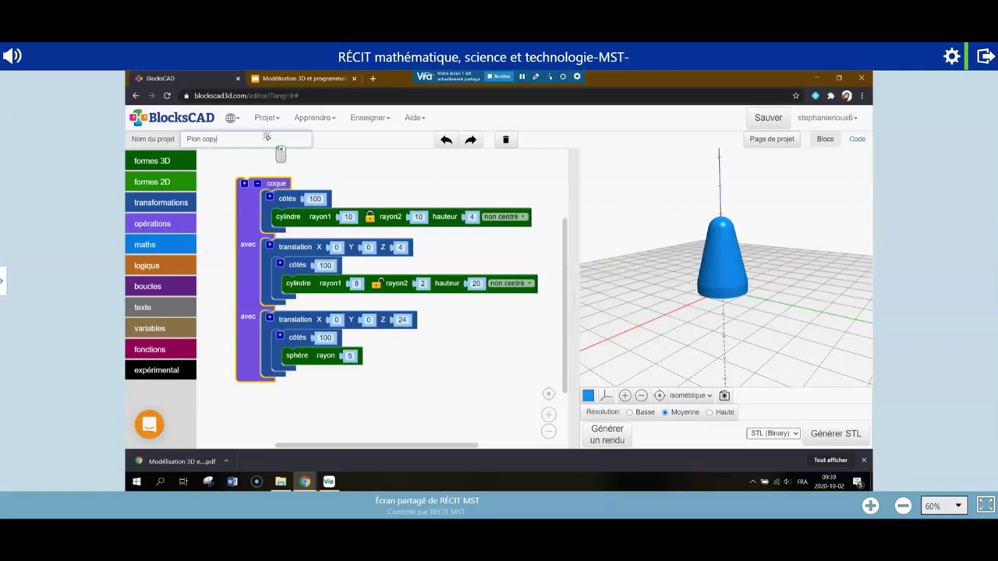
{"action": "key", "text": "BackSpace"}
{"action": "key", "text": "BackSpace"}
{"action": "key", "text": "BackSpace"}
{"action": "key", "text": "BackSpace"}
{"action": "key", "text": "BackSpace"}
{"action": "key", "text": "BackSpace"}
{"action": "key", "text": "BackSpace"}
{"action": "key", "text": "BackSpace"}
{"action": "key", "text": "BackSpace"}
{"action": "type", "text": "Coque"}
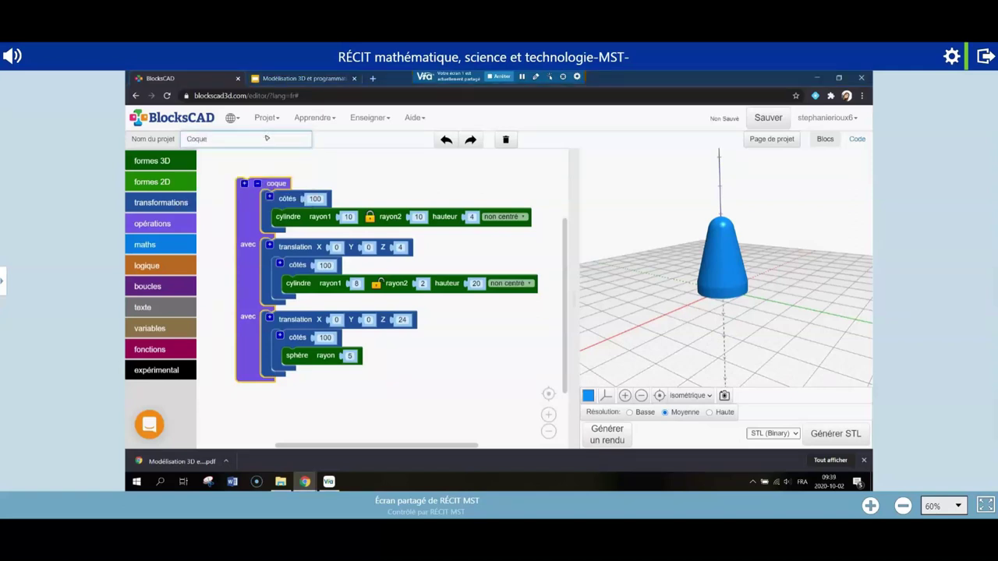
{"action": "left_click", "coordinate": [766, 119]}
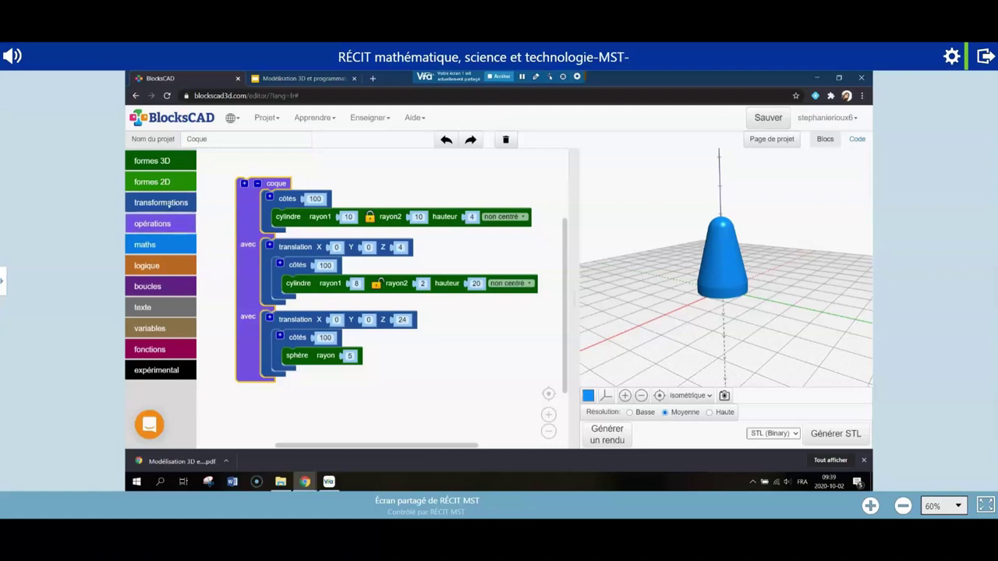
- View the list of saved projects and start a new, empty project
{"action": "left_click", "coordinate": [170, 224]}
{"action": "left_click", "coordinate": [233, 222]}
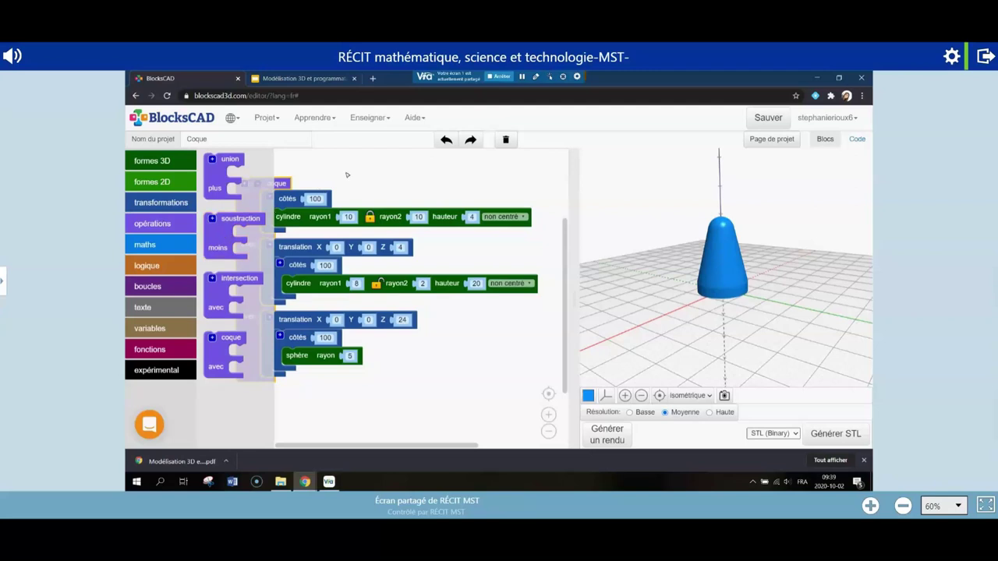
{"action": "left_click_drag", "start_coordinate": [347, 174], "coordinate": [357, 189]}
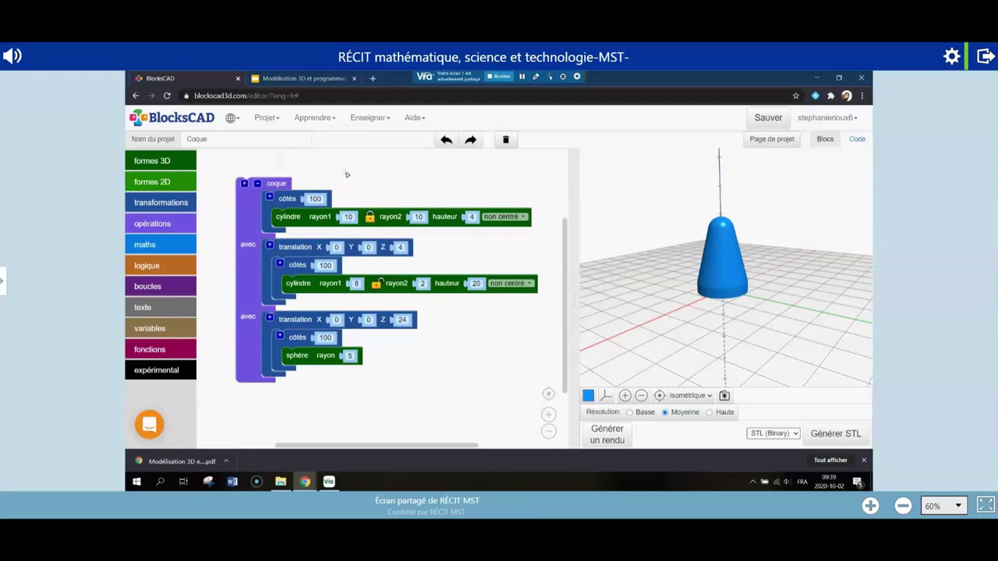
{"action": "left_click", "coordinate": [271, 117]}
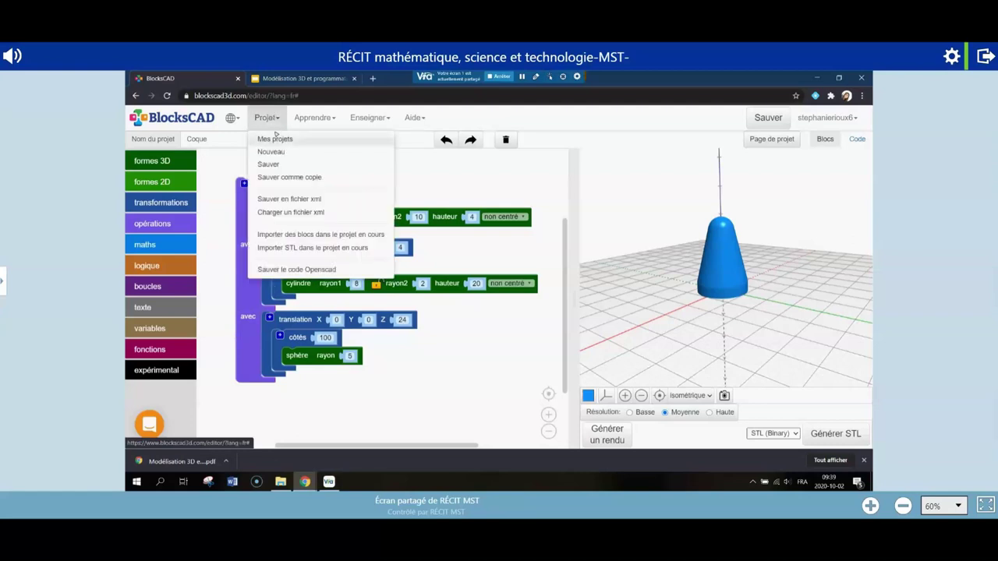
{"action": "left_click", "coordinate": [275, 138]}
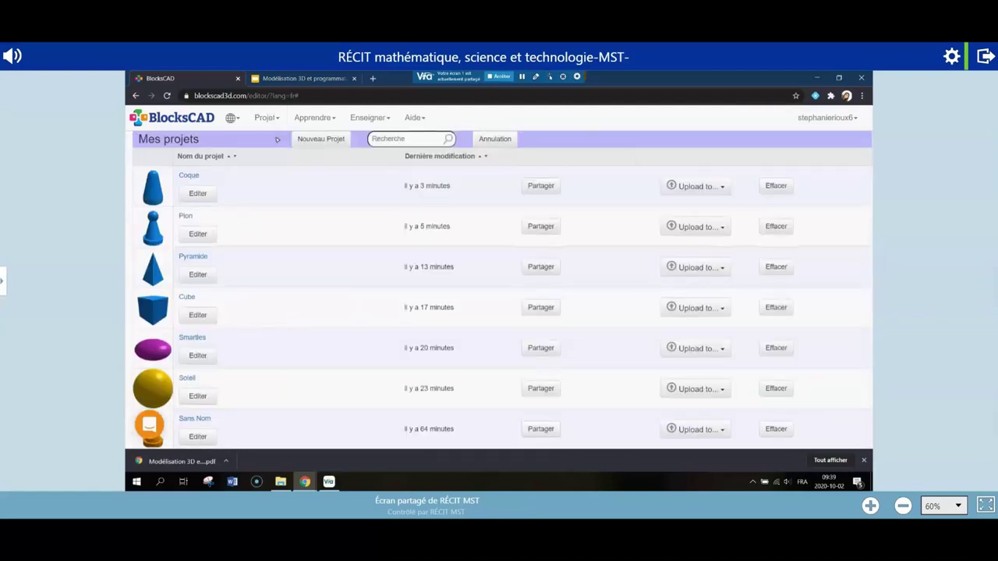
{"action": "left_click", "coordinate": [267, 118]}
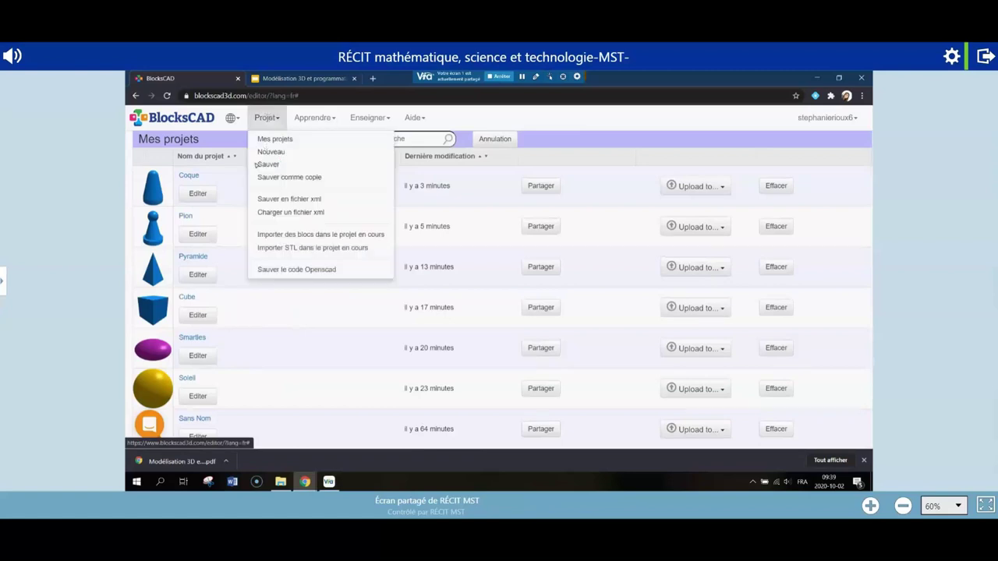
{"action": "left_click", "coordinate": [253, 178]}
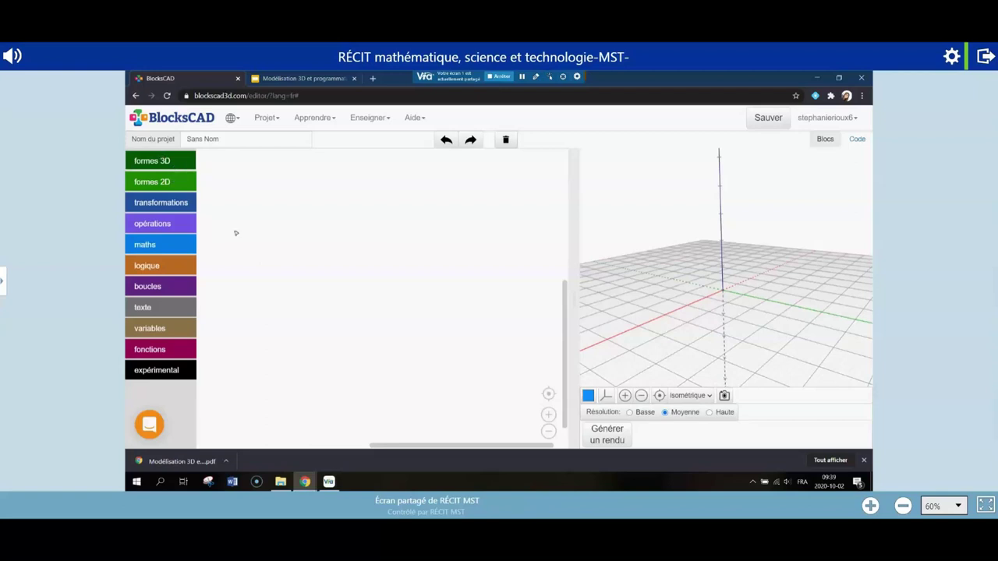
- Add a cube with X, Y and Z set to 20, render it, and view it from another angle
{"action": "left_click_drag", "start_coordinate": [217, 195], "coordinate": [263, 235]}
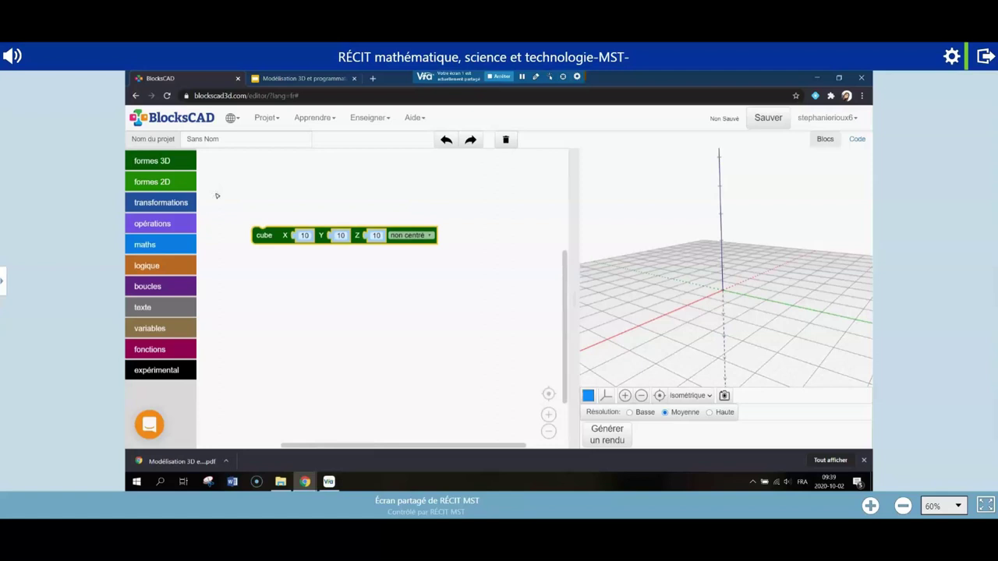
{"action": "left_click", "coordinate": [304, 235]}
{"action": "type", "text": "20"}
{"action": "left_click", "coordinate": [340, 235]}
{"action": "type", "text": "20"}
{"action": "left_click", "coordinate": [381, 238]}
{"action": "type", "text": "20"}
{"action": "left_click", "coordinate": [358, 281]}
{"action": "left_click", "coordinate": [607, 434]}
{"action": "left_click_drag", "start_coordinate": [663, 333], "coordinate": [709, 337]}
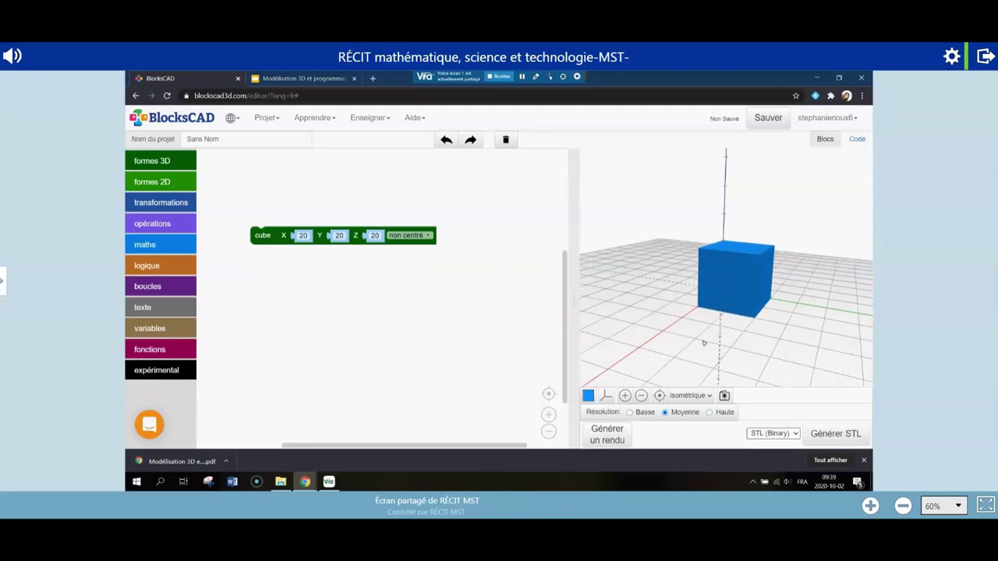
{"action": "left_click_drag", "start_coordinate": [703, 343], "coordinate": [701, 343]}
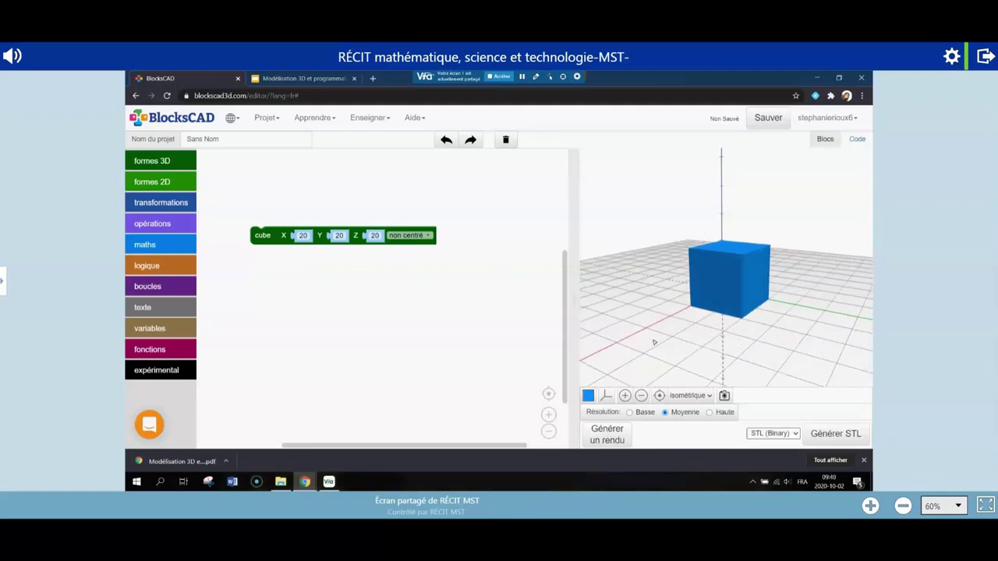
{"action": "left_click", "coordinate": [659, 396]}
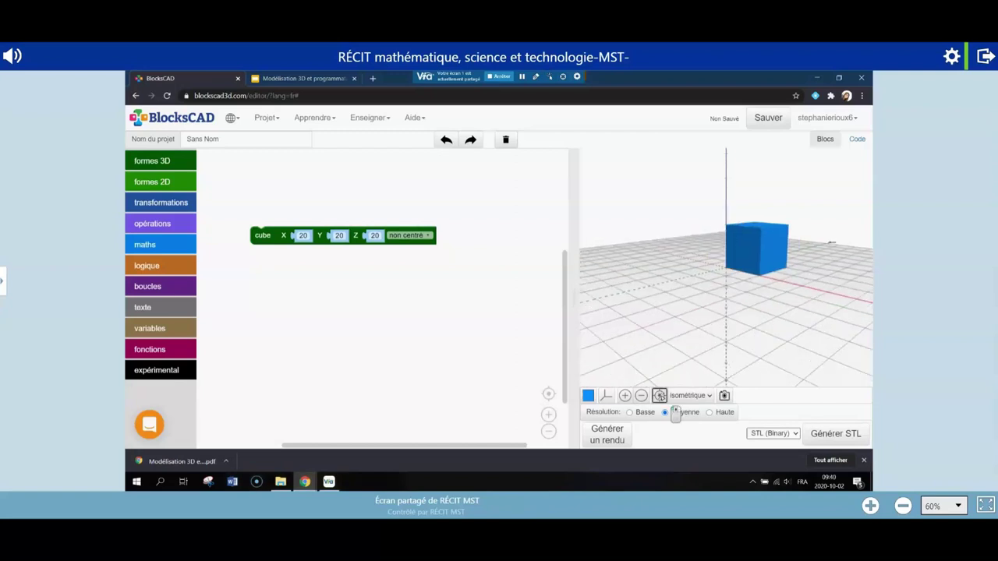
{"action": "left_click_drag", "start_coordinate": [688, 340], "coordinate": [745, 295]}
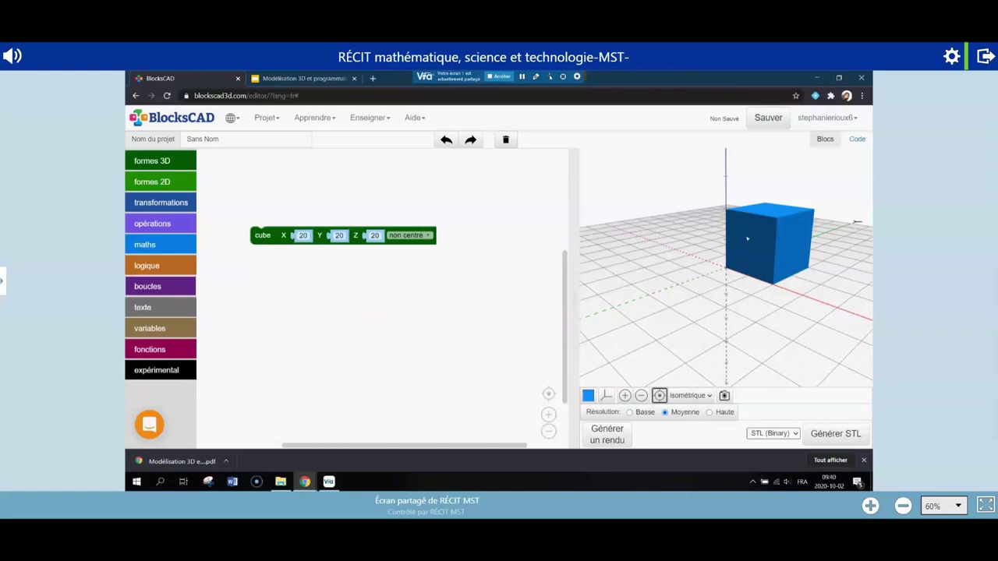
- Add a sphere of radius 10, subtract it from the cube with a soustraction block, and render the result
{"action": "left_click", "coordinate": [152, 160]}
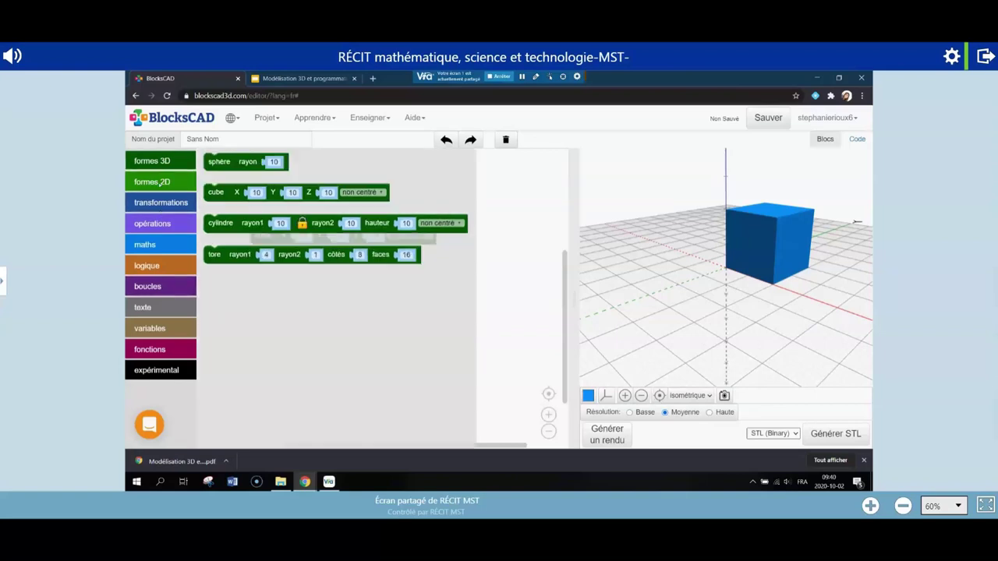
{"action": "left_click_drag", "start_coordinate": [228, 164], "coordinate": [278, 302]}
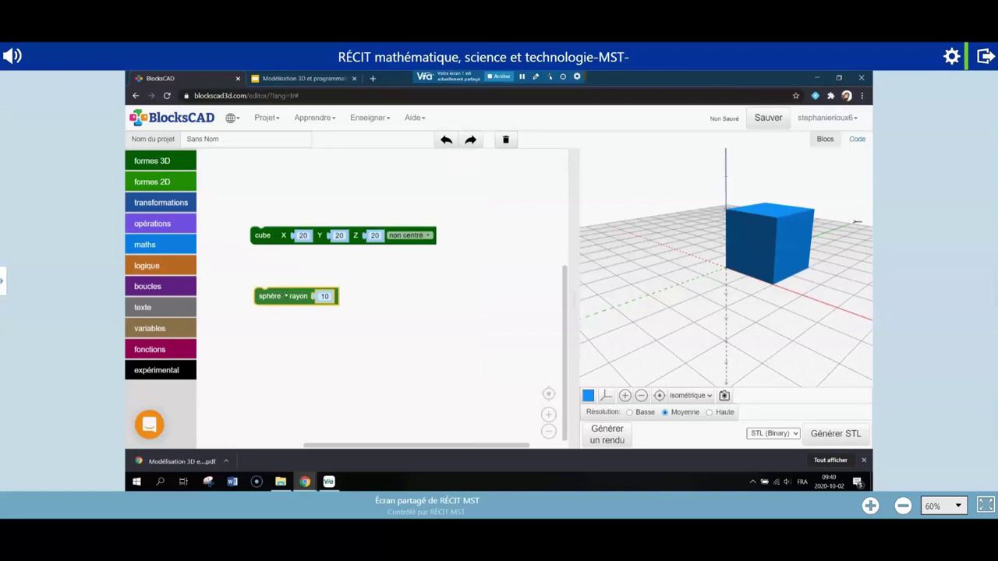
{"action": "left_click", "coordinate": [163, 224]}
{"action": "left_click_drag", "start_coordinate": [226, 219], "coordinate": [226, 247]}
{"action": "left_click", "coordinate": [269, 293]}
{"action": "left_click_drag", "start_coordinate": [270, 292], "coordinate": [273, 257]}
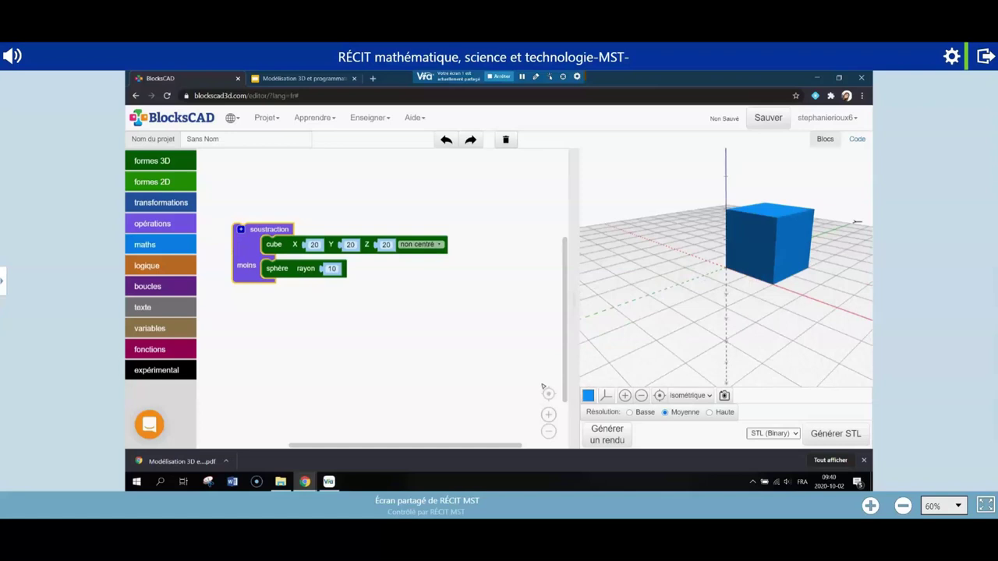
{"action": "left_click", "coordinate": [607, 435]}
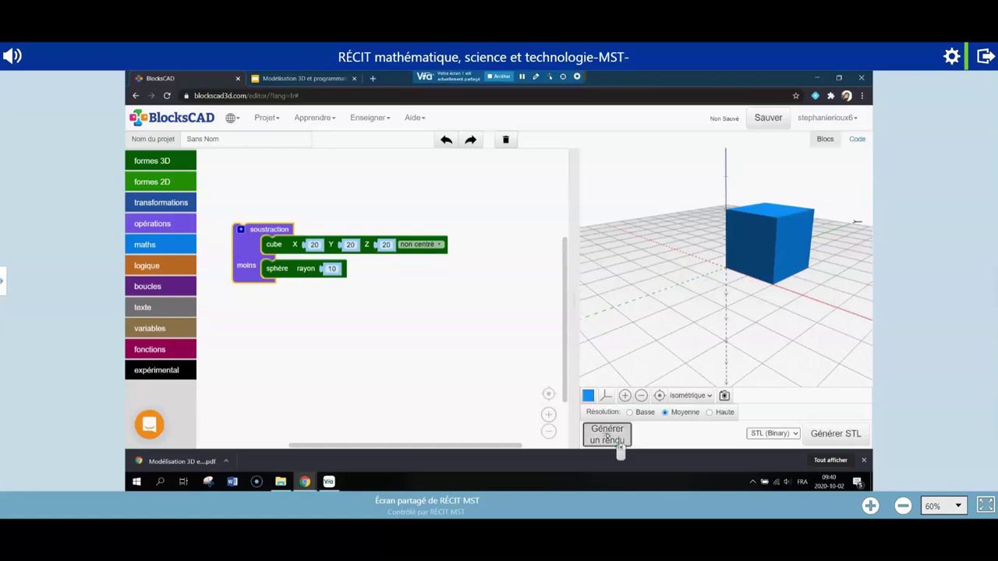
{"action": "scroll", "coordinate": [715, 338], "scroll_direction": "down", "scroll_amount": 1}
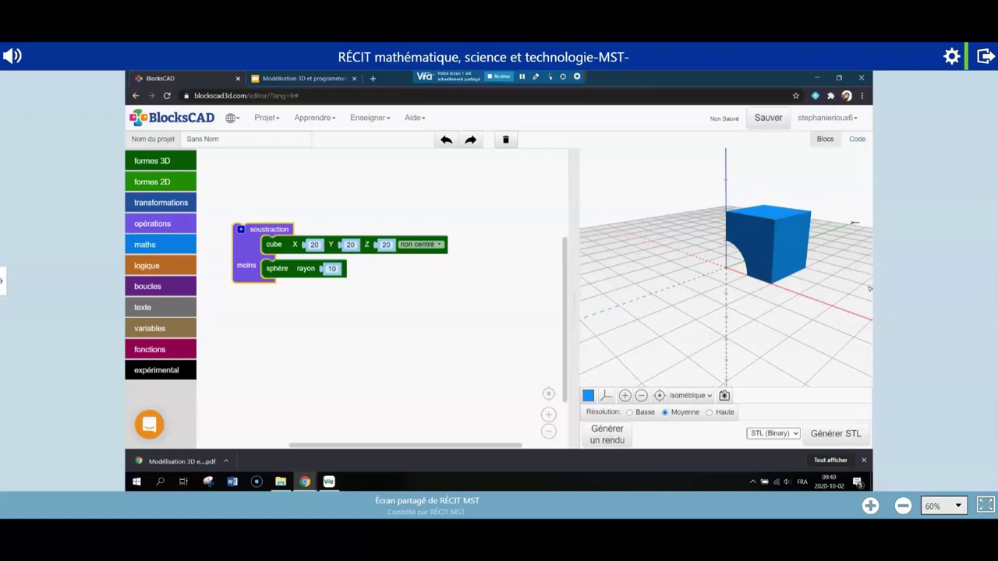
{"action": "left_click_drag", "start_coordinate": [854, 287], "coordinate": [765, 311]}
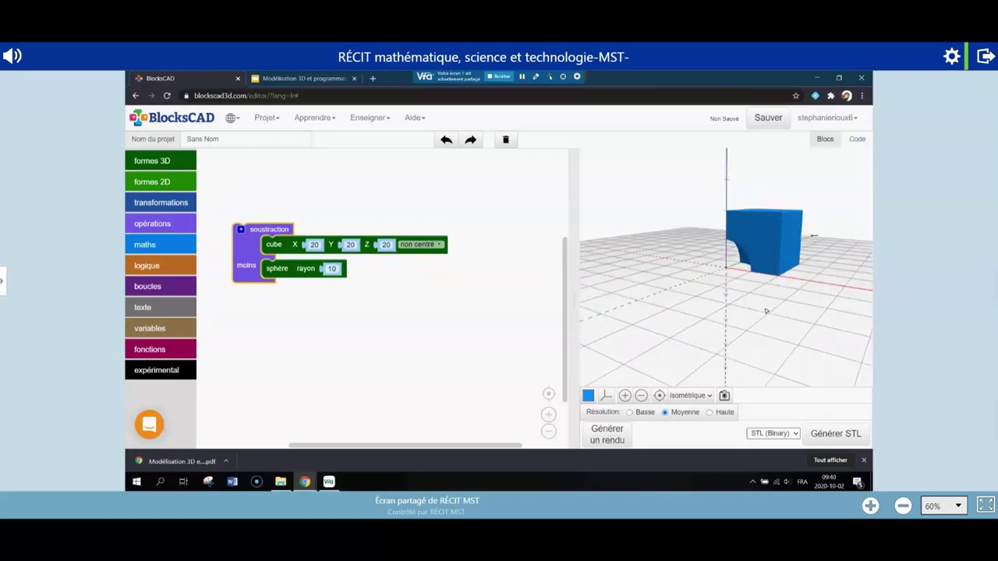
- Set the subtracted sphere's radius to 2.5 and inspect the small cut at the cube's corner
{"action": "left_click", "coordinate": [332, 268]}
{"action": "type", "text": "2"}
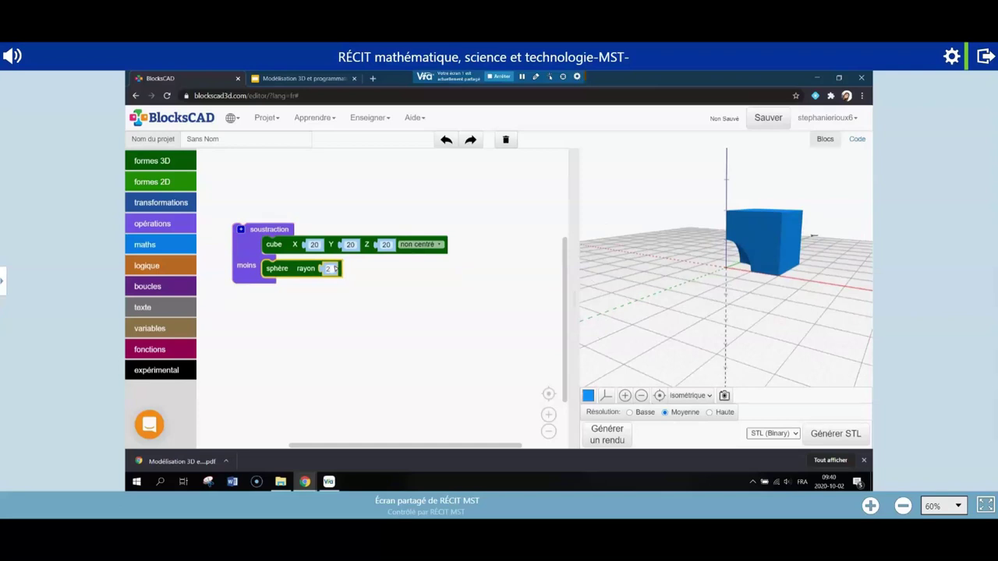
{"action": "type", "text": ".5"}
{"action": "left_click_drag", "start_coordinate": [802, 269], "coordinate": [749, 287]}
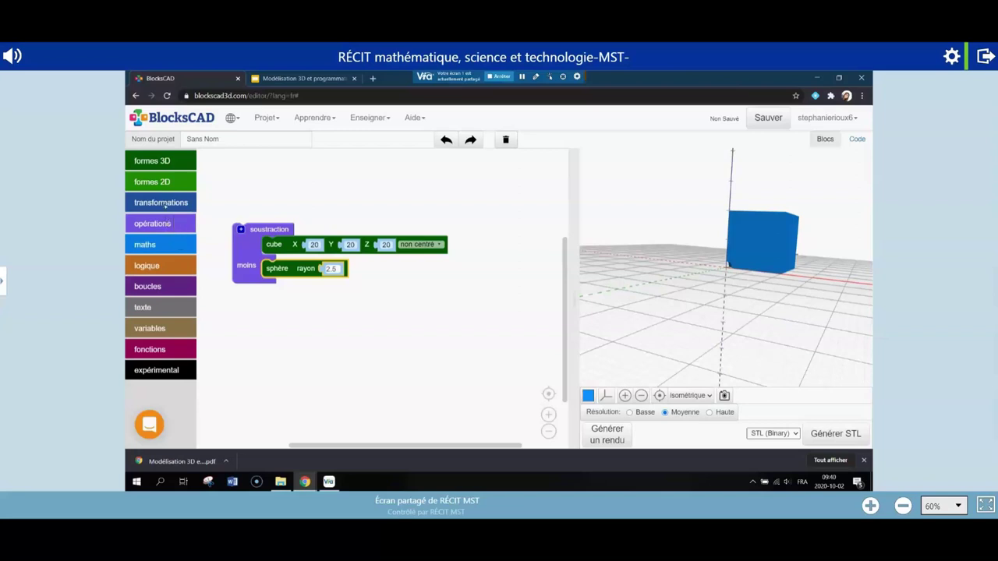
- Wrap the subtracted sphere in a côtés block set to 100 and render the model
{"action": "left_click_drag", "start_coordinate": [223, 373], "coordinate": [284, 270]}
{"action": "left_click", "coordinate": [312, 268]}
{"action": "type", "text": "100"}
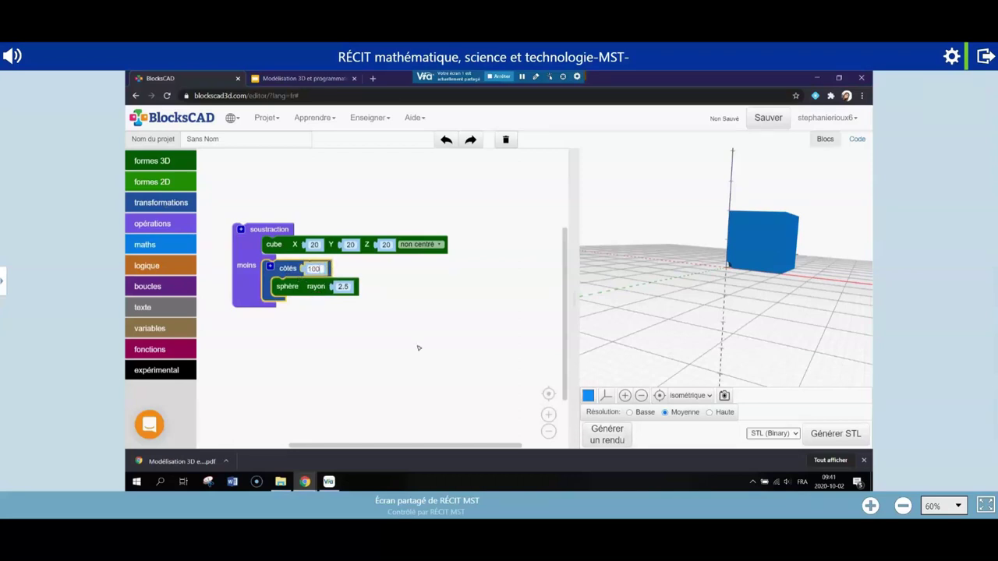
{"action": "left_click", "coordinate": [612, 437]}
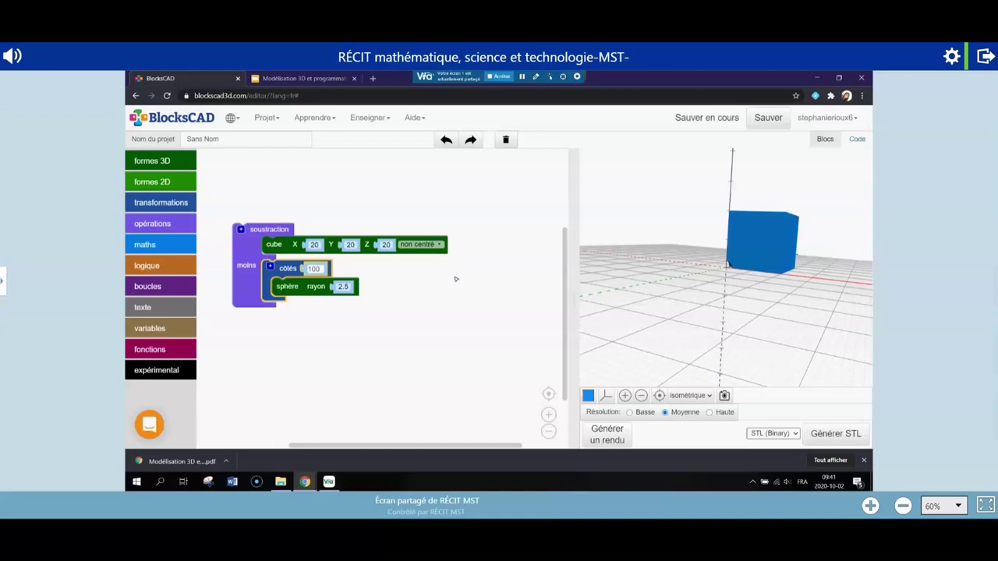
- Wrap the subtracted sphere's côtés block in a translation block inside the soustraction block
{"action": "left_click", "coordinate": [160, 203]}
{"action": "left_click_drag", "start_coordinate": [250, 177], "coordinate": [370, 338]}
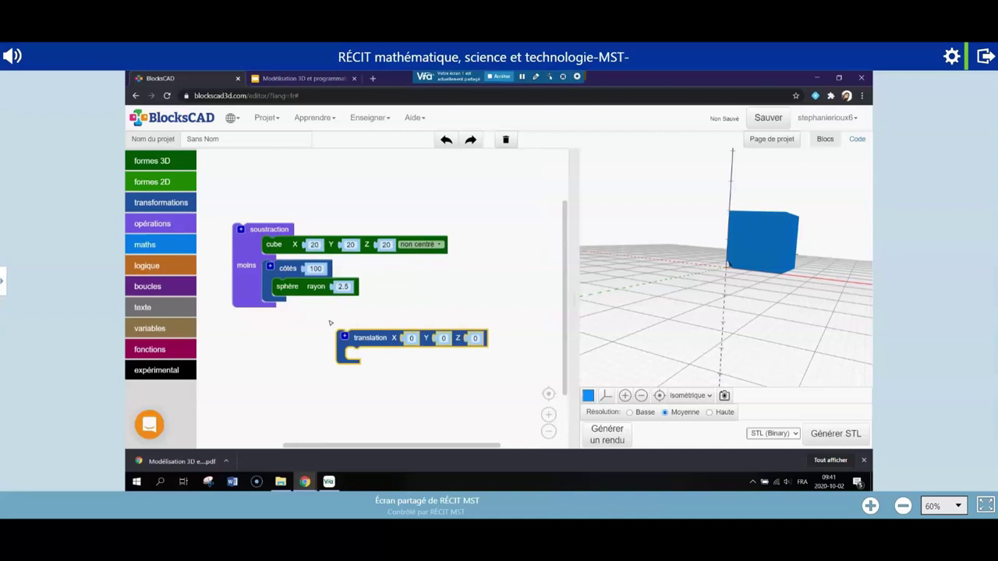
{"action": "mouse_move", "coordinate": [370, 337]}
{"action": "left_mouse_down"}
{"action": "mouse_move", "coordinate": [300, 294]}
{"action": "mouse_move", "coordinate": [280, 262]}
{"action": "mouse_move", "coordinate": [315, 295]}
{"action": "left_mouse_up"}
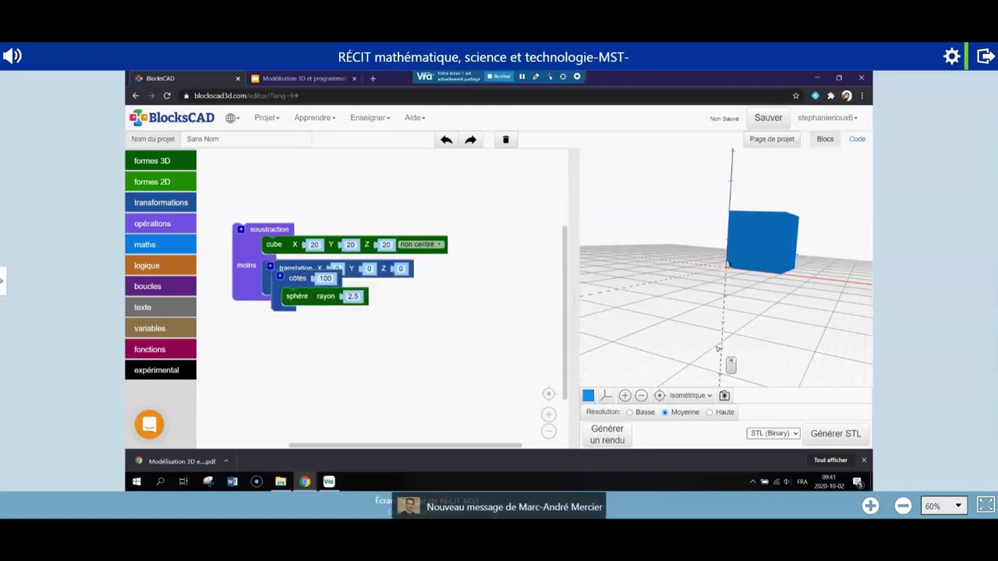
- Set the sphere's translation to X 10 and Z 10, keeping Y at 0, and render the model
{"action": "scroll", "coordinate": [776, 284], "scroll_direction": "up", "scroll_amount": 1}
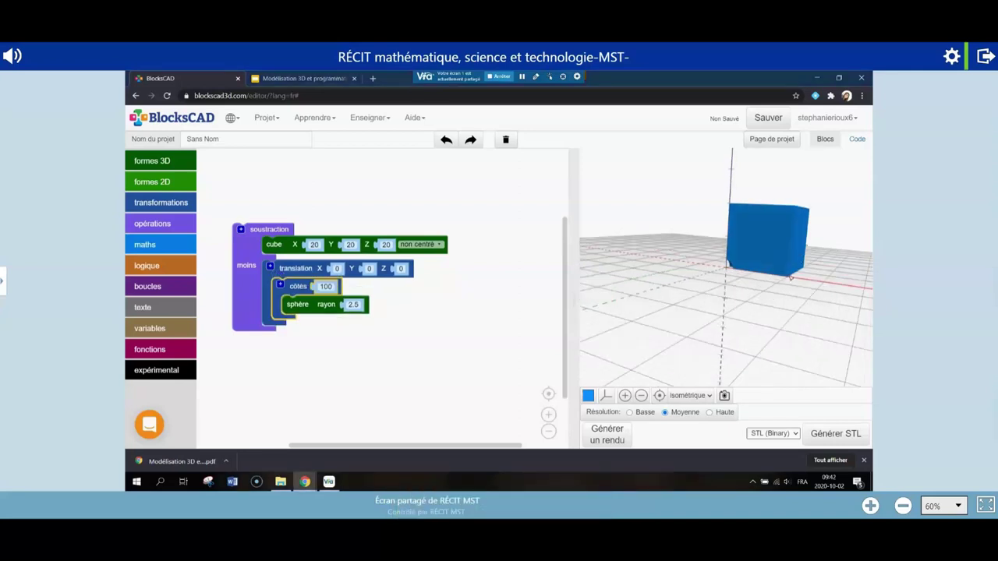
{"action": "scroll", "coordinate": [731, 268], "scroll_direction": "down", "scroll_amount": 2}
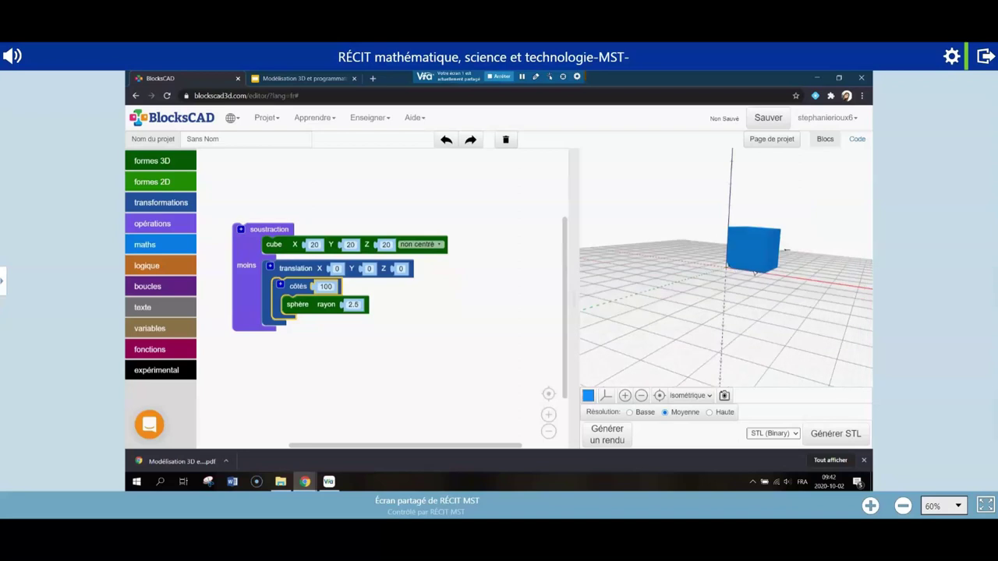
{"action": "scroll", "coordinate": [744, 277], "scroll_direction": "down", "scroll_amount": 3}
{"action": "scroll", "coordinate": [741, 281], "scroll_direction": "up", "scroll_amount": 2}
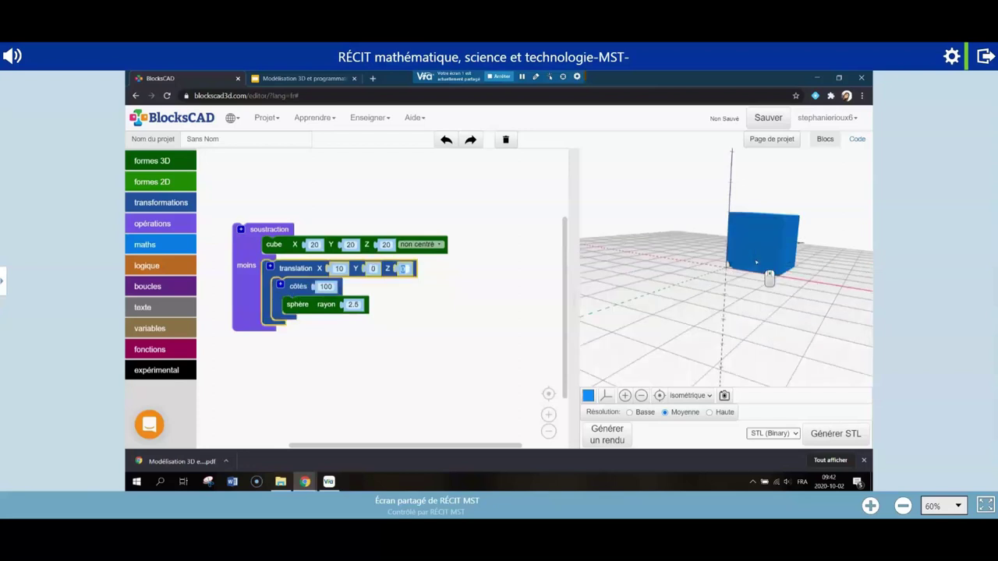
{"action": "type", "text": "10"}
{"action": "left_click", "coordinate": [539, 298]}
{"action": "left_click", "coordinate": [586, 434]}
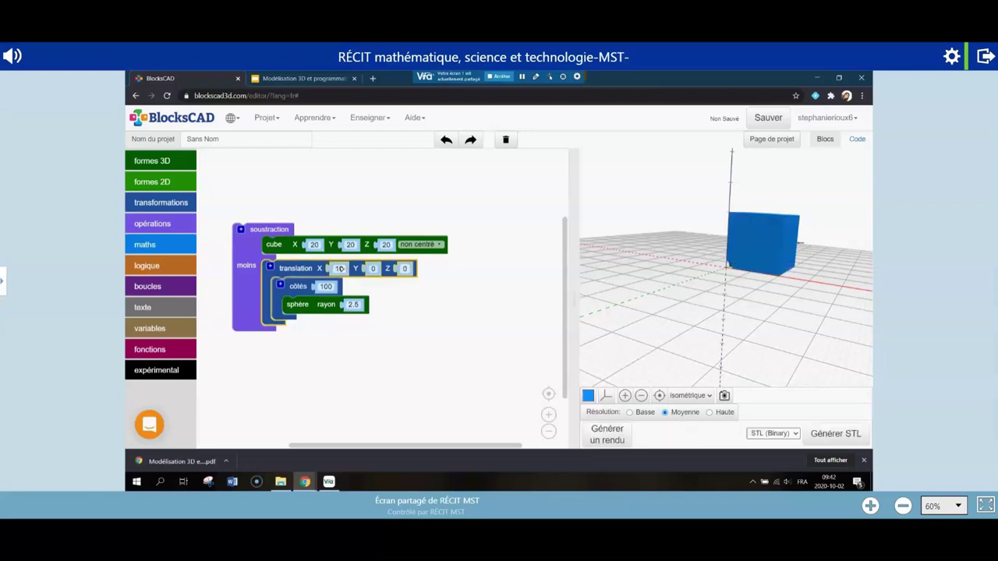
{"action": "left_click", "coordinate": [402, 269]}
{"action": "type", "text": "10"}
{"action": "key", "text": "Return"}
{"action": "left_click", "coordinate": [607, 436]}
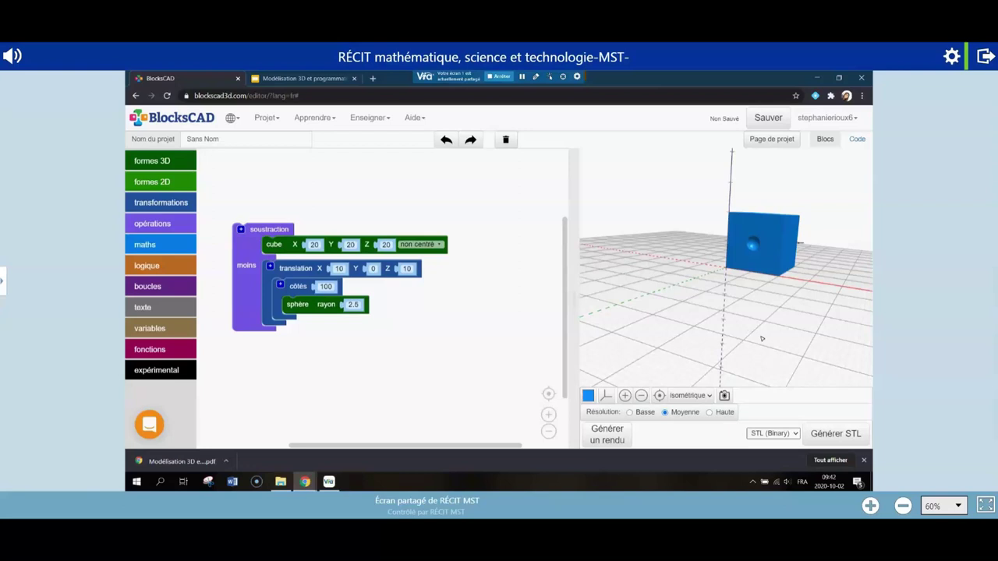
- Examine the spherical hollow and the cube's other faces from several angles
{"action": "left_click_drag", "start_coordinate": [701, 325], "coordinate": [765, 338]}
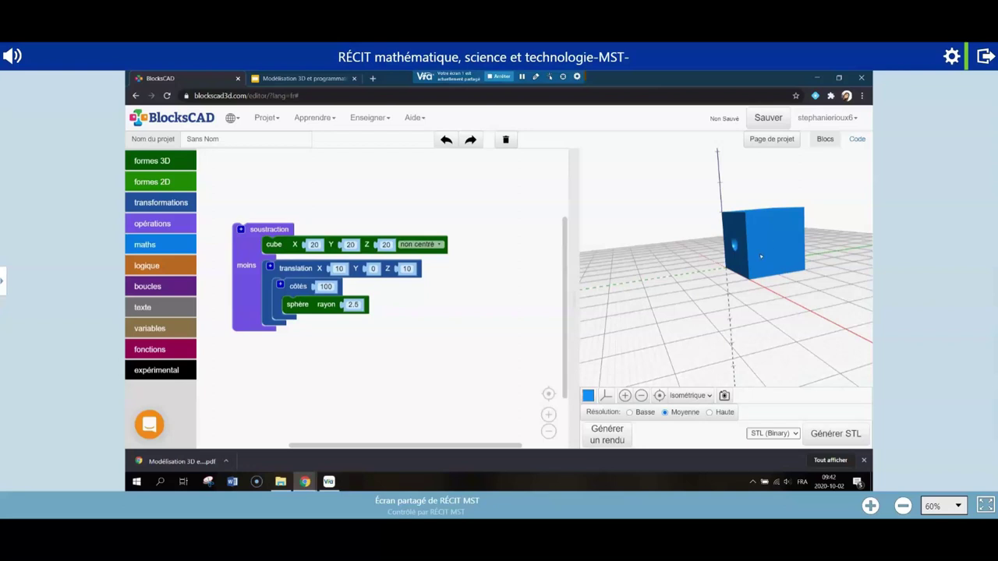
{"action": "left_click_drag", "start_coordinate": [761, 256], "coordinate": [809, 319]}
{"action": "left_click", "coordinate": [779, 346]}
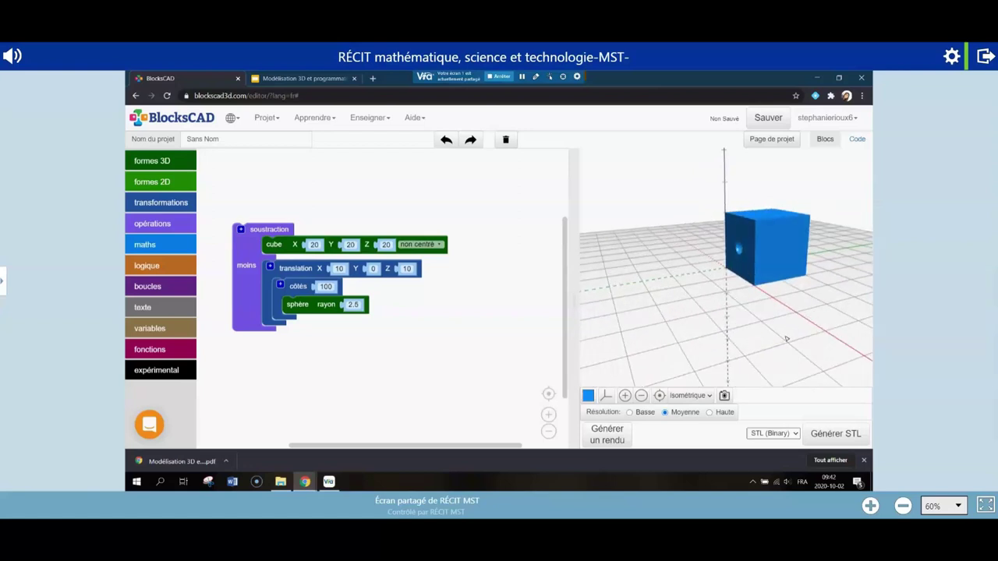
{"action": "left_click_drag", "start_coordinate": [780, 346], "coordinate": [809, 323]}
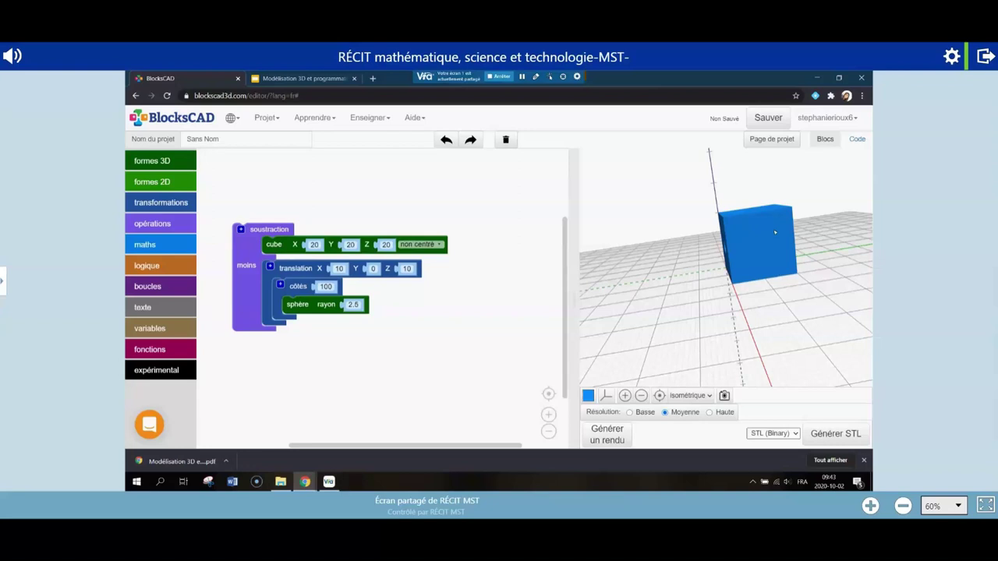
{"action": "left_click_drag", "start_coordinate": [774, 232], "coordinate": [681, 305]}
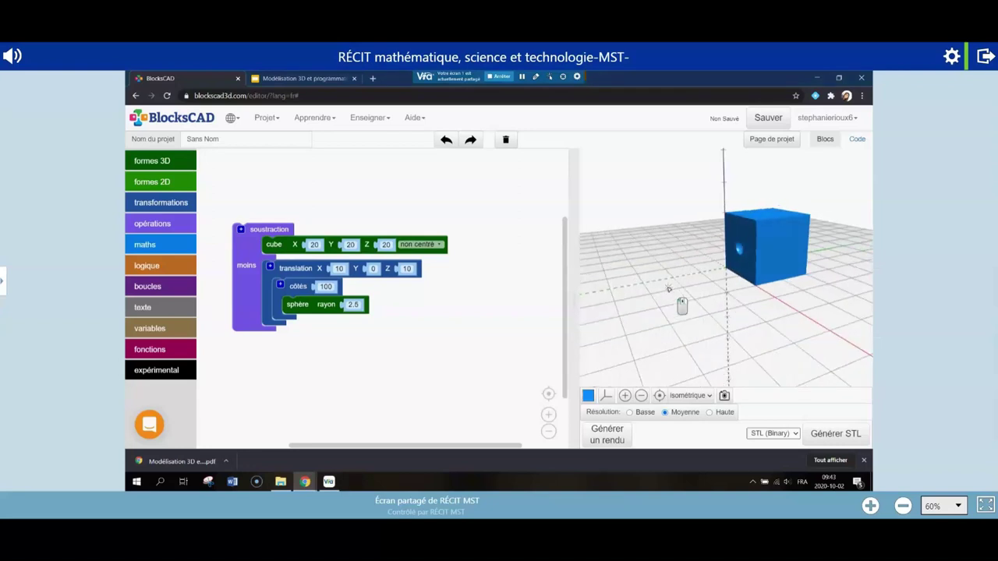
- Move the soustraction block up in the workspace and add nine empty moins slots to it
{"action": "left_click_drag", "start_coordinate": [252, 326], "coordinate": [254, 305]}
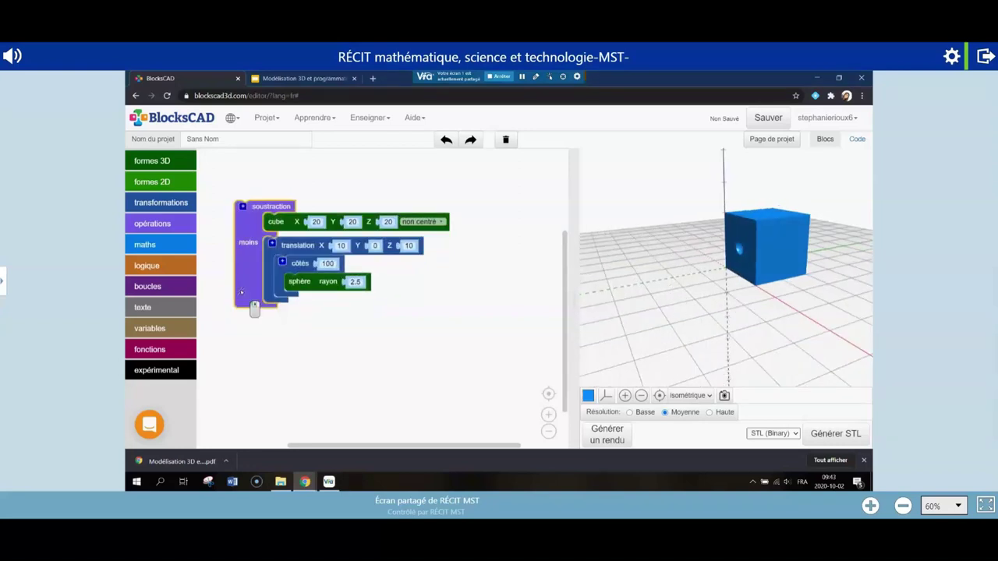
{"action": "left_click", "coordinate": [242, 208]}
{"action": "left_click", "coordinate": [242, 207]}
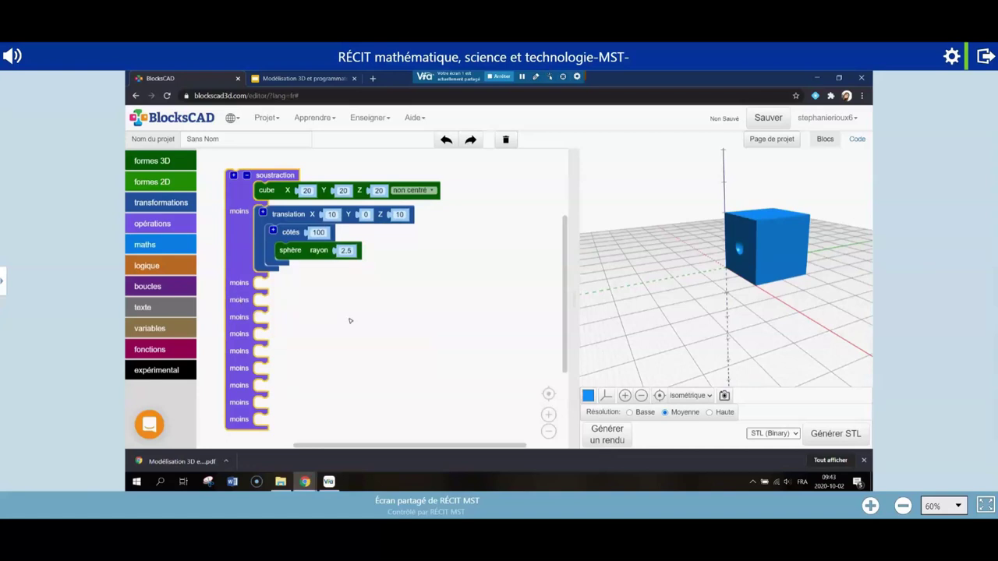
- Duplicate the translated sphere block twice and place the copies in the next two moins slots
{"action": "right_click", "coordinate": [297, 221]}
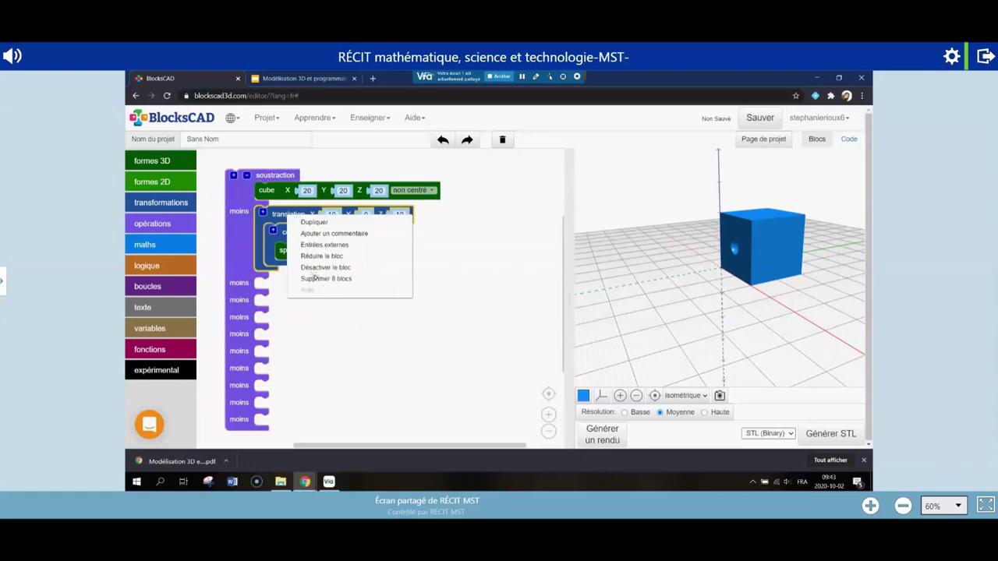
{"action": "left_click", "coordinate": [314, 222]}
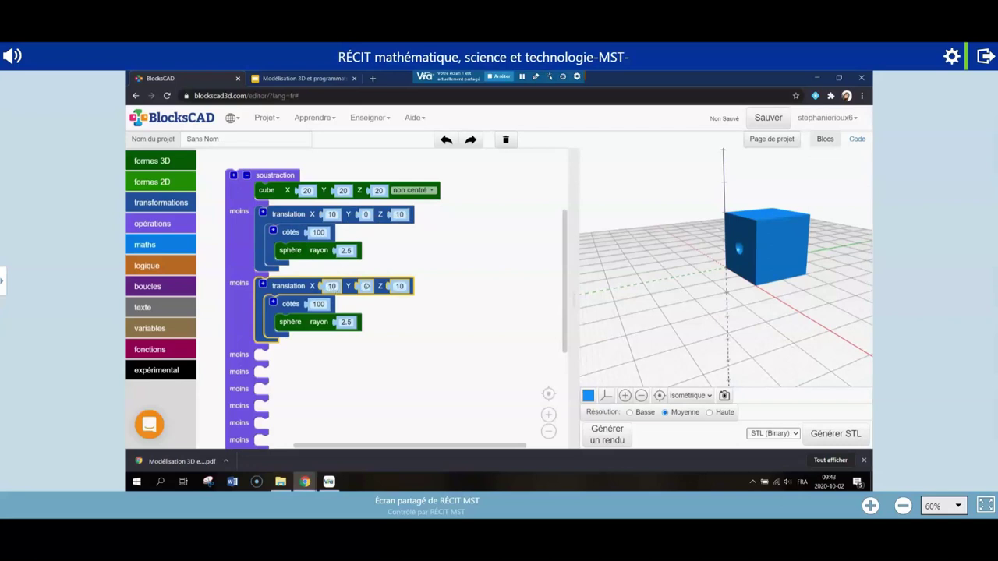
{"action": "right_click", "coordinate": [290, 285]}
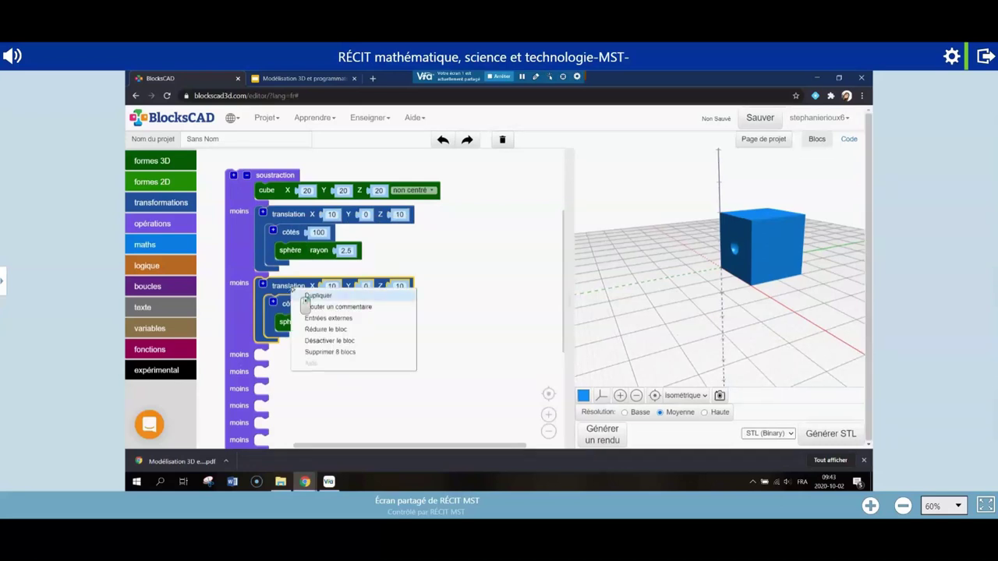
{"action": "left_click", "coordinate": [304, 294]}
{"action": "left_click_drag", "start_coordinate": [343, 344], "coordinate": [325, 350]}
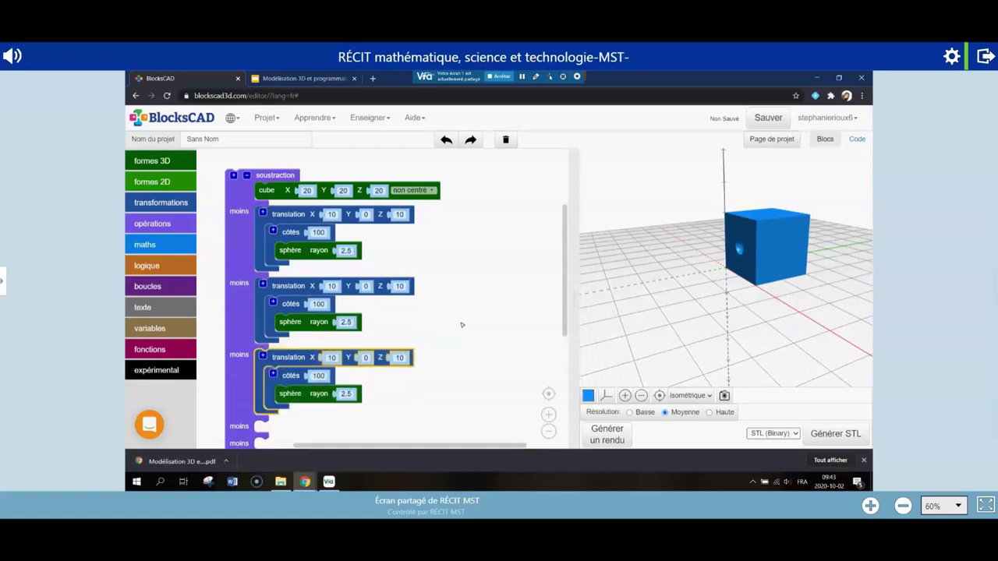
{"action": "left_click", "coordinate": [461, 325]}
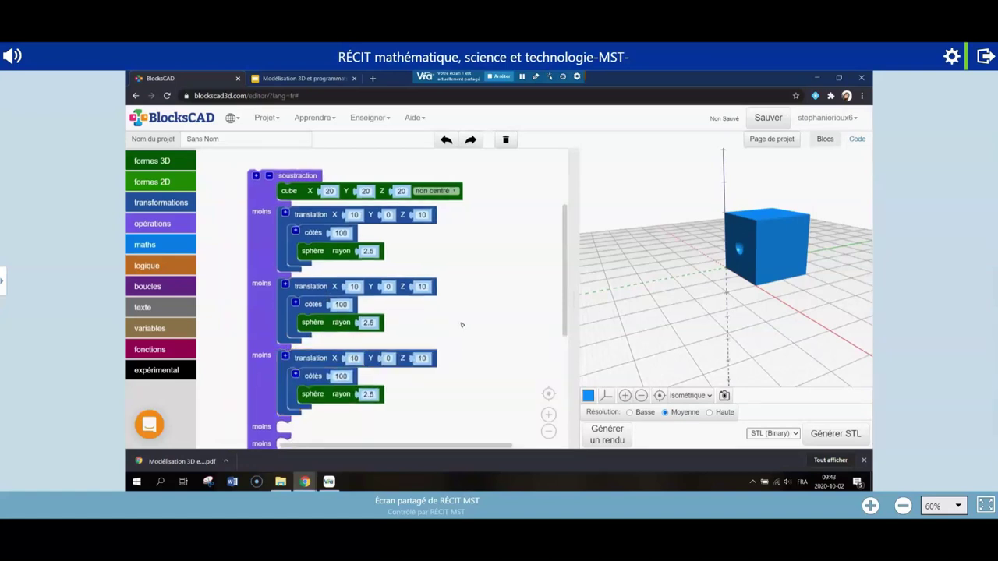
- Name the project "de 6 faces a completer"
{"action": "left_click", "coordinate": [243, 139]}
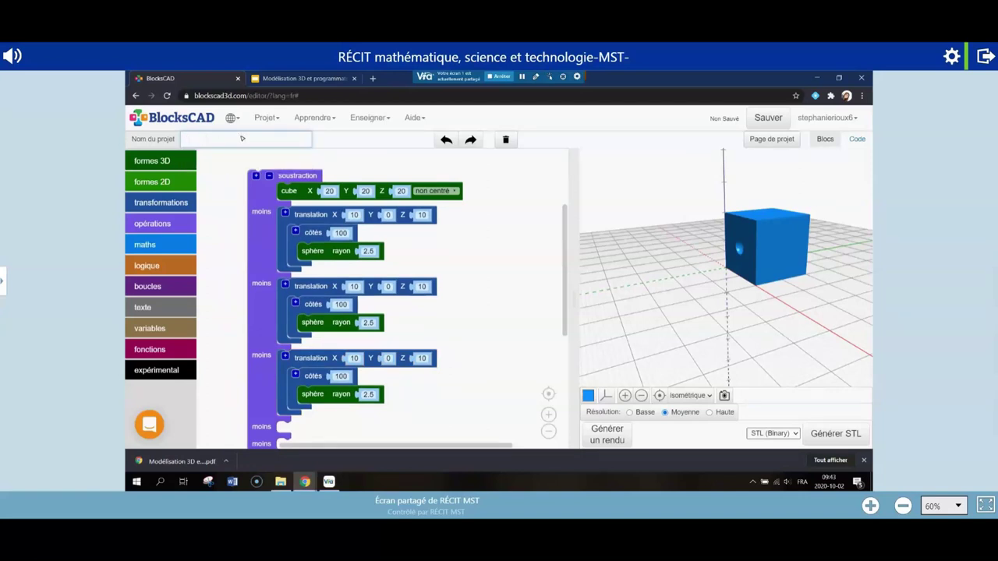
{"action": "type", "text": "de 6"}
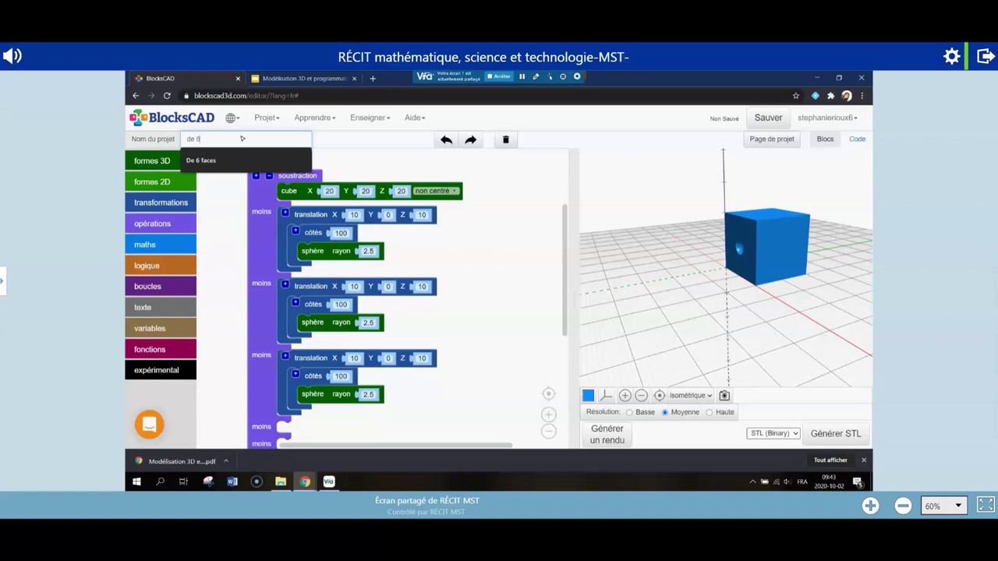
{"action": "type", "text": " faces a"}
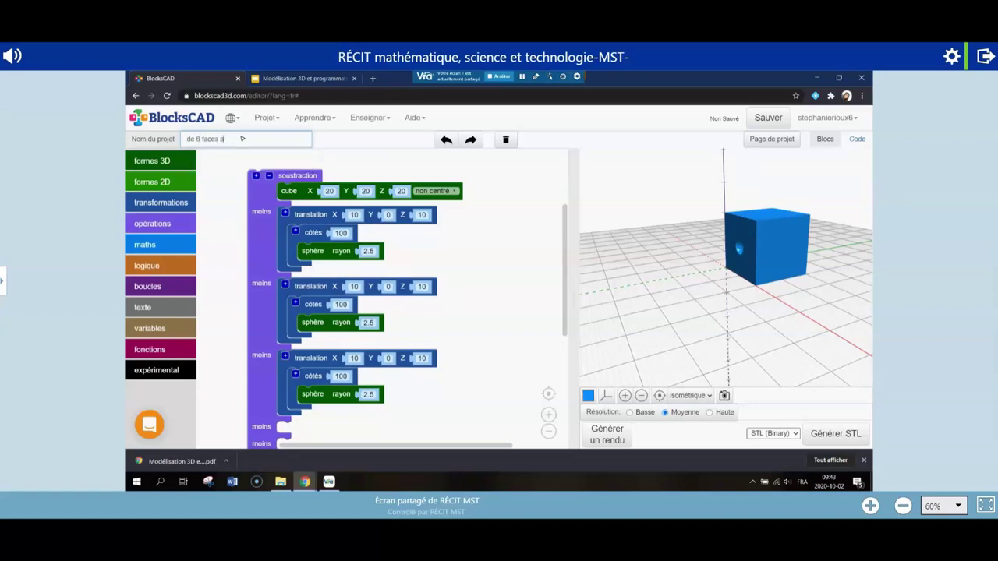
{"action": "type", "text": " completer"}
{"action": "key", "text": "Return"}
{"action": "left_click", "coordinate": [494, 264]}
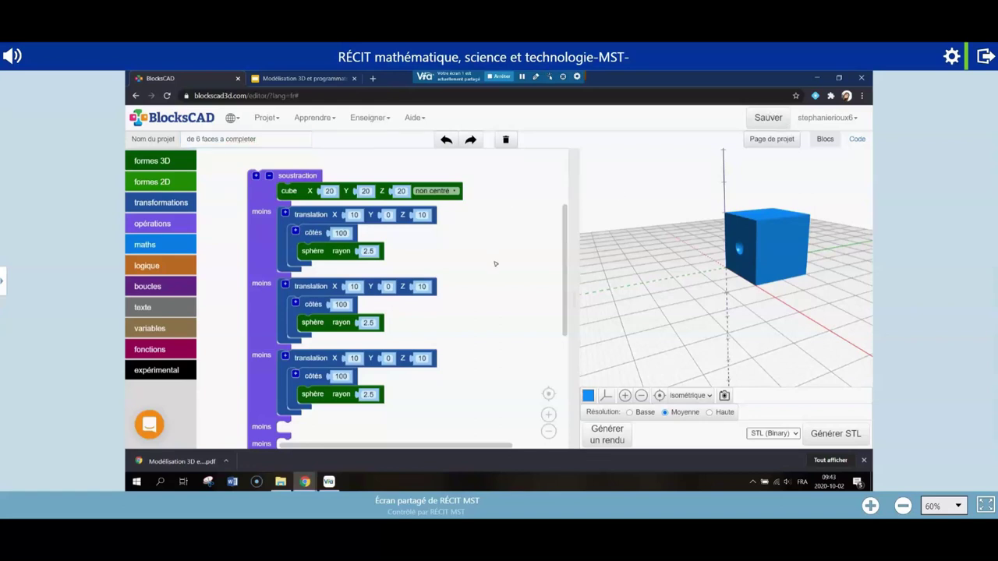